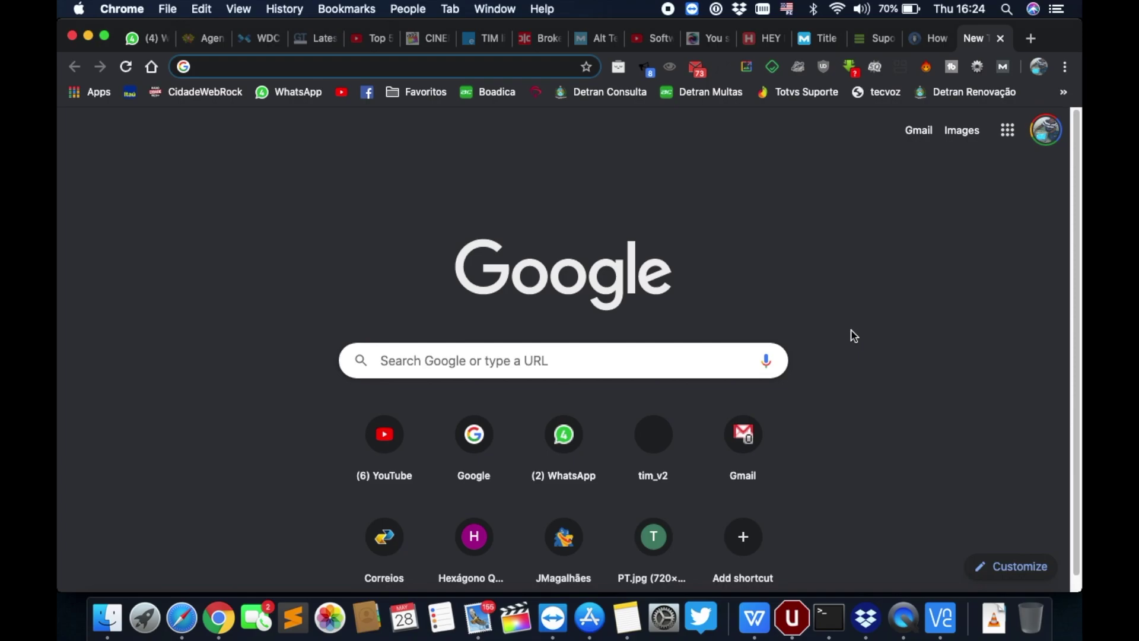
# - Load the router's login page at 192.168.1.1
pyautogui.write('192.168.1.1')
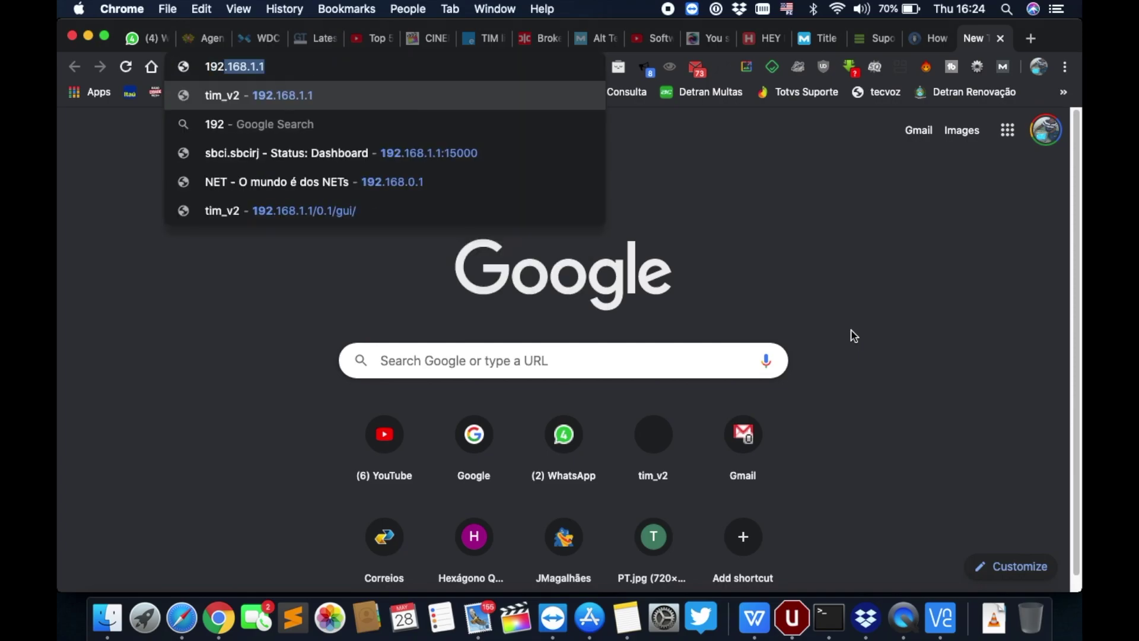
pyautogui.press('Right')
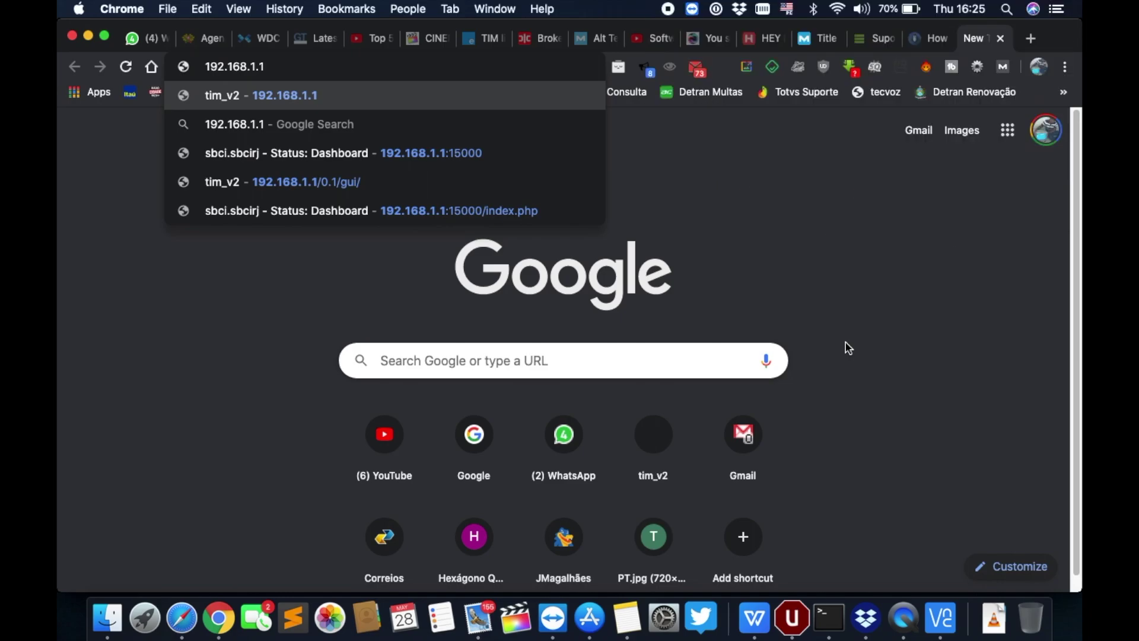
pyautogui.press('Return')
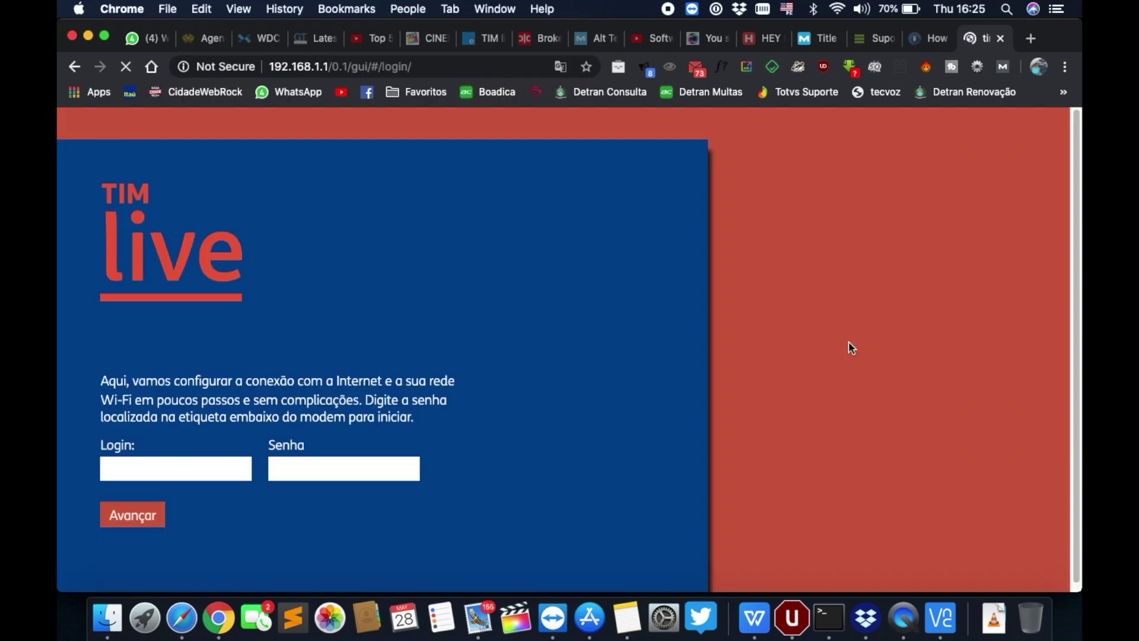
# - Log in to the TIM Live router setup with the saved admin login and its stored password
pyautogui.click(145, 468)
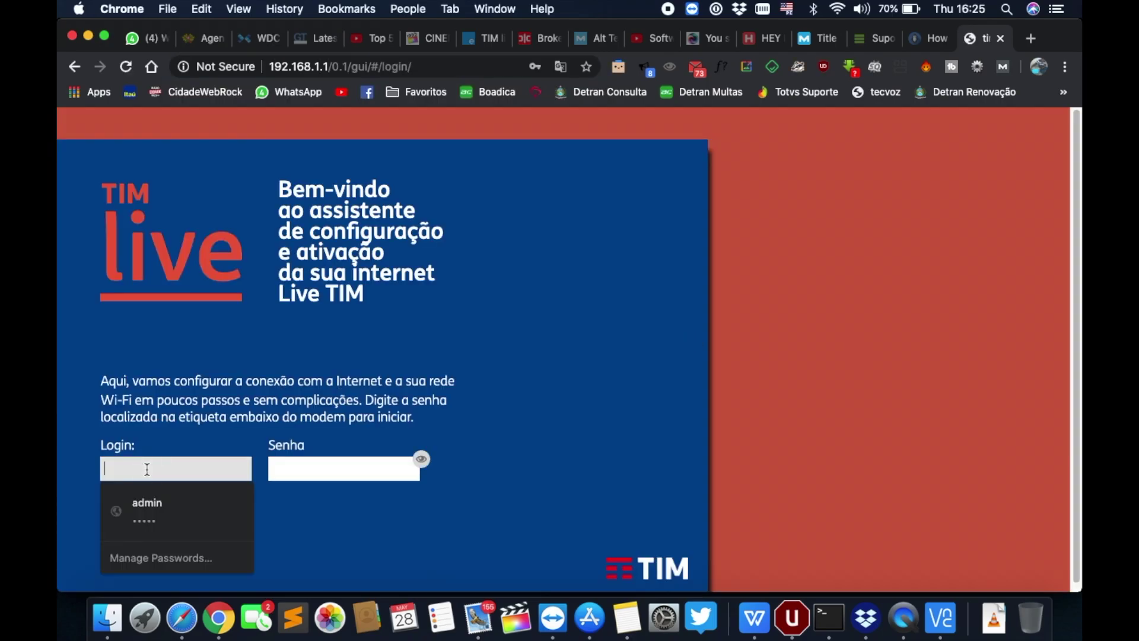
pyautogui.click(145, 508)
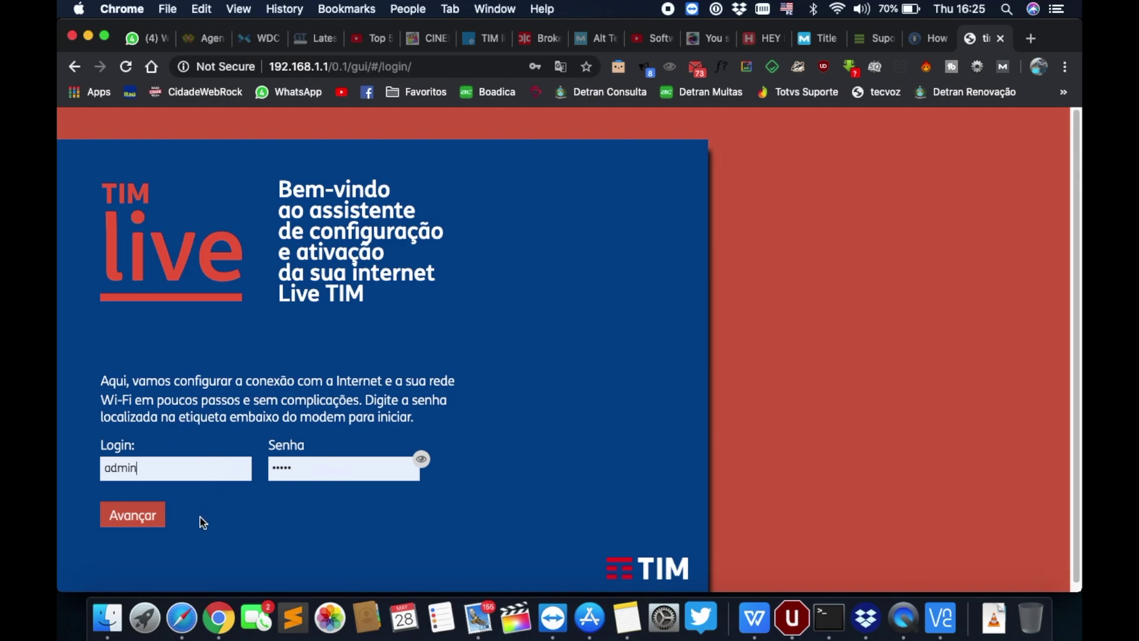
pyautogui.click(150, 524)
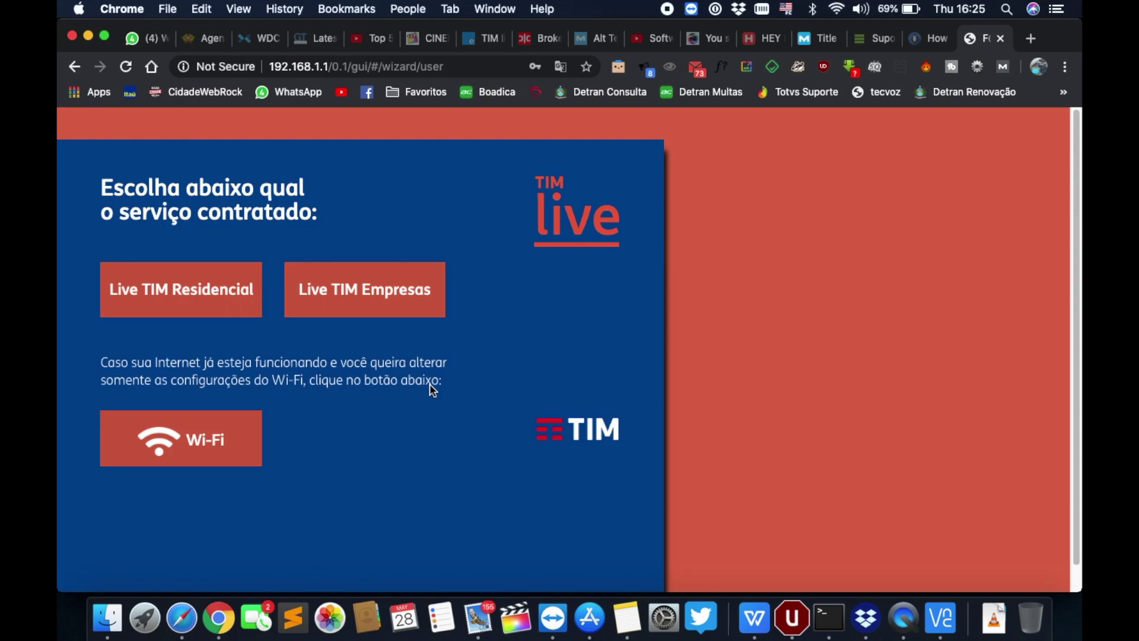
# - Open the Wi-Fi step of the setup wizard and review the network name, channel and encryption options
pyautogui.click(218, 458)
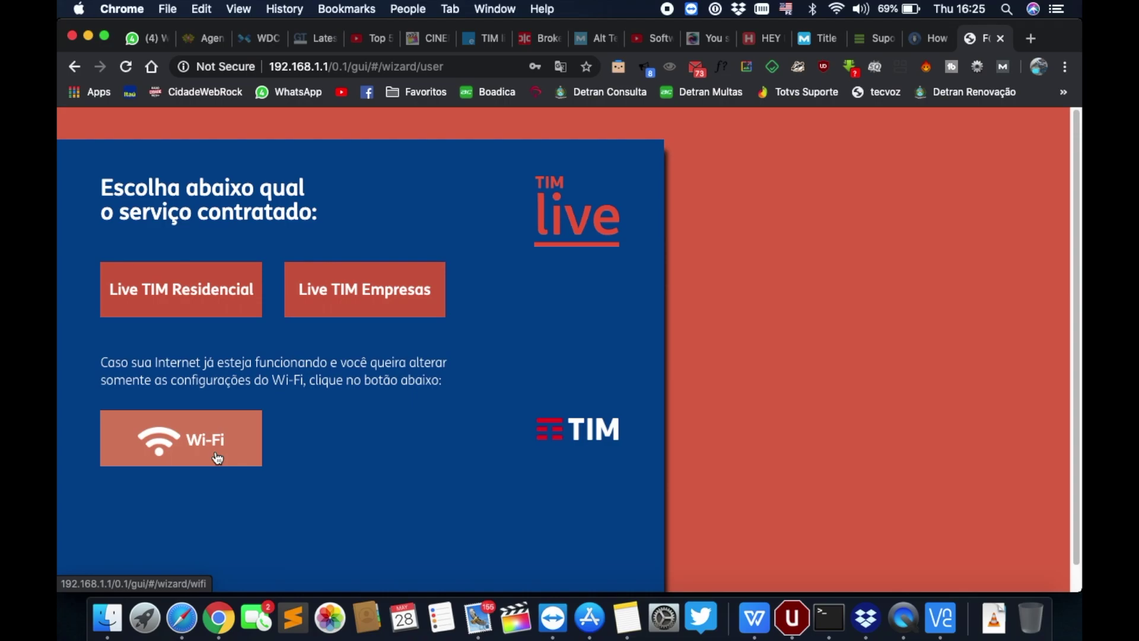
pyautogui.click(218, 458)
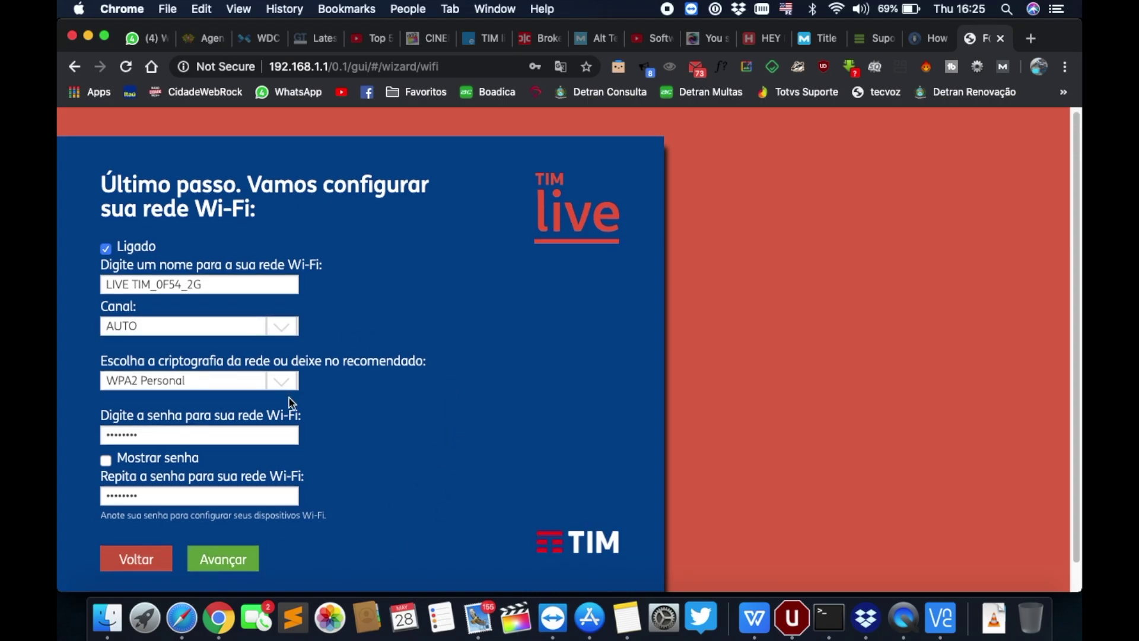
pyautogui.scroll(-2, 288, 396)
pyautogui.scroll(2, 288, 396)
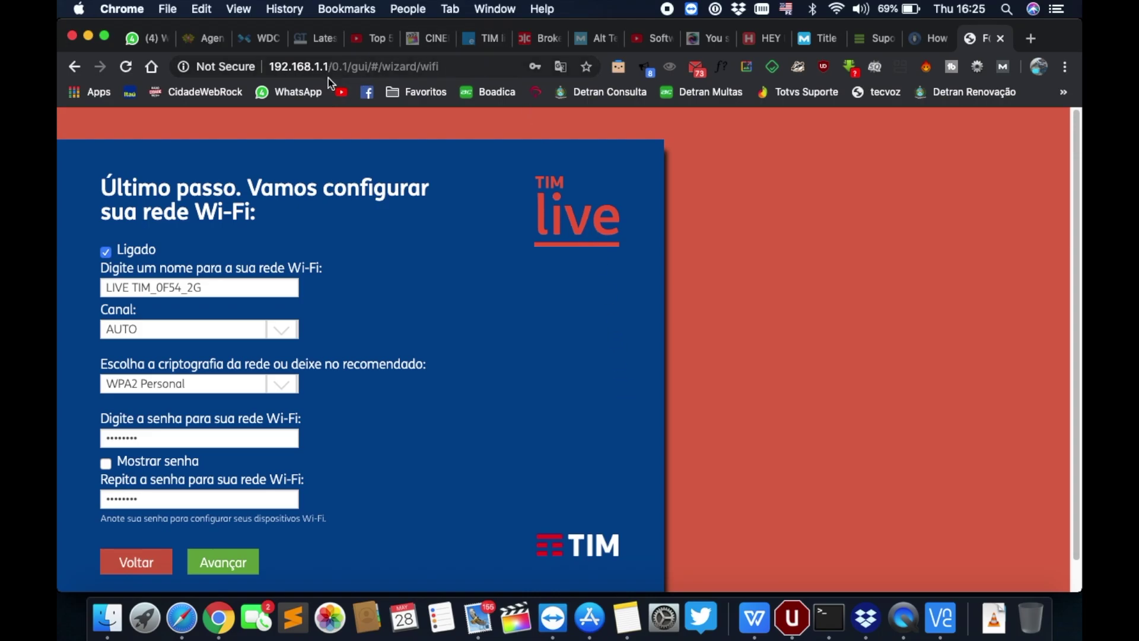
# - Shorten the page address to 192.168.1.1/ and load it to leave the wizard for the full router dashboard
pyautogui.moveTo(331, 67); pyautogui.dragTo(462, 74)
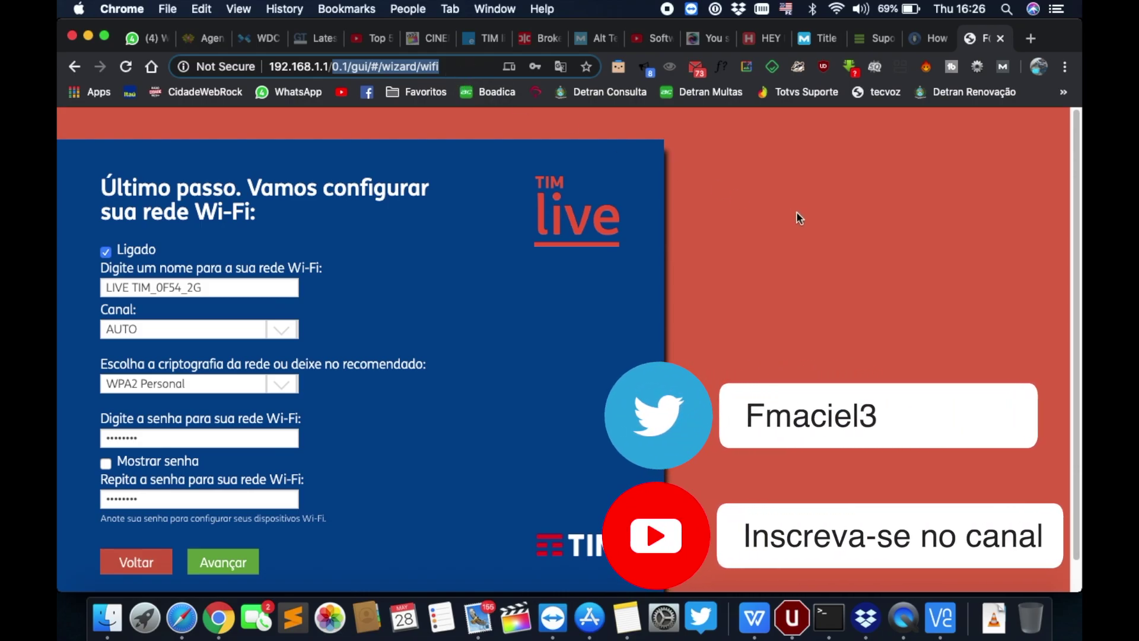
pyautogui.press('BackSpace')
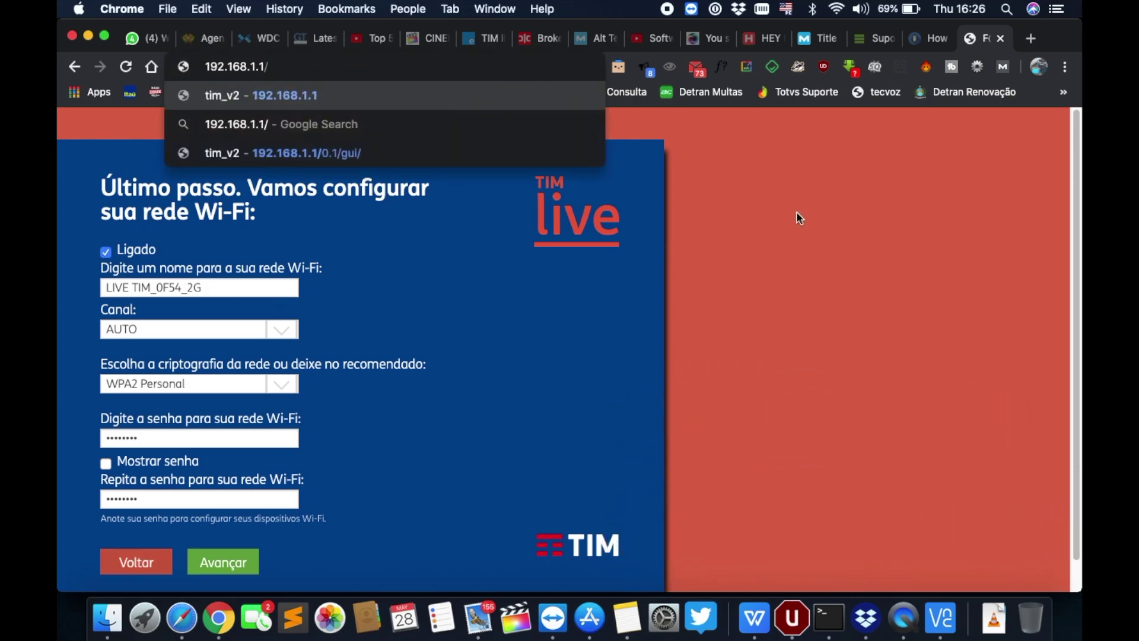
pyautogui.press('Return')
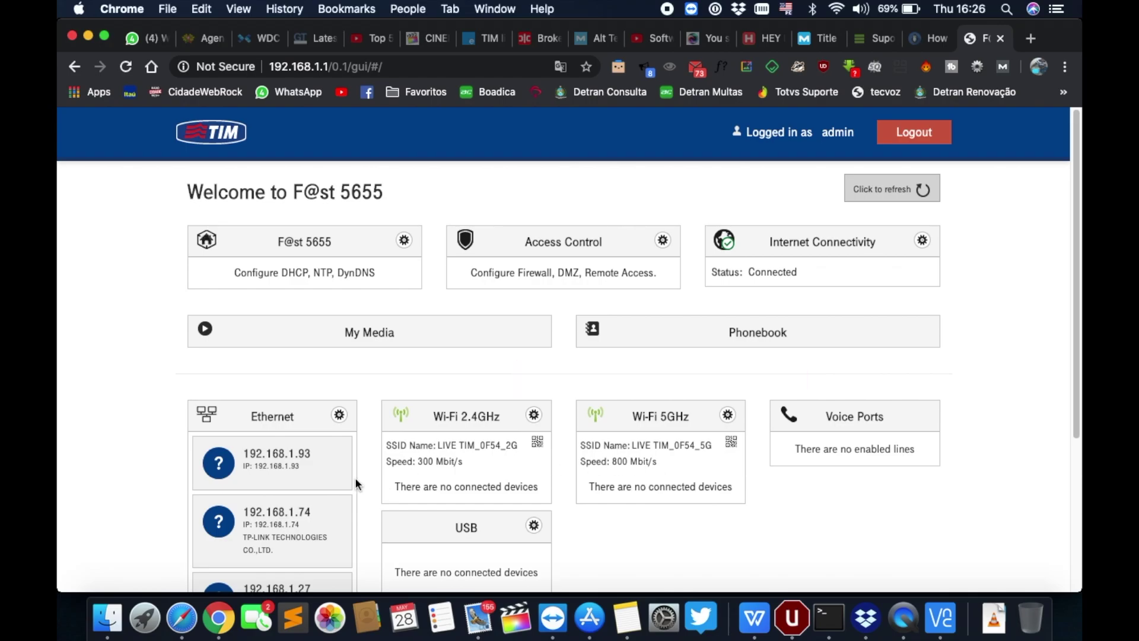
# - Examine the dashboard's connected Ethernet devices, Wi-Fi 2.4GHz and 5GHz, USB and voice port sections
pyautogui.scroll(-1, 352, 456)
pyautogui.scroll(-5, 341, 519)
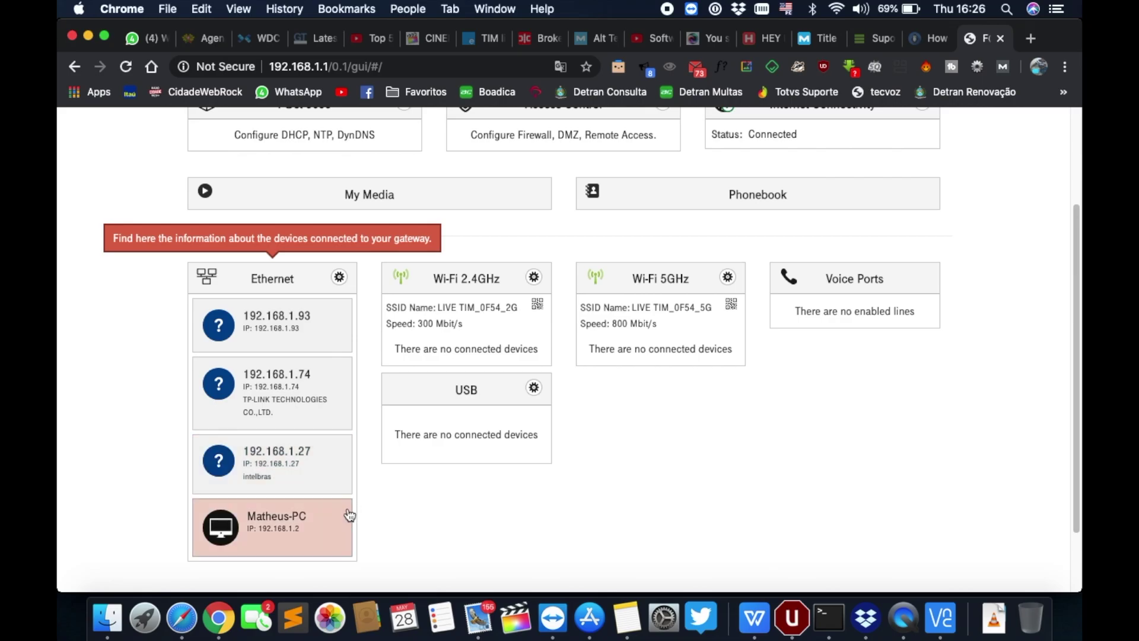
pyautogui.scroll(-3, 345, 503)
pyautogui.scroll(8, 317, 389)
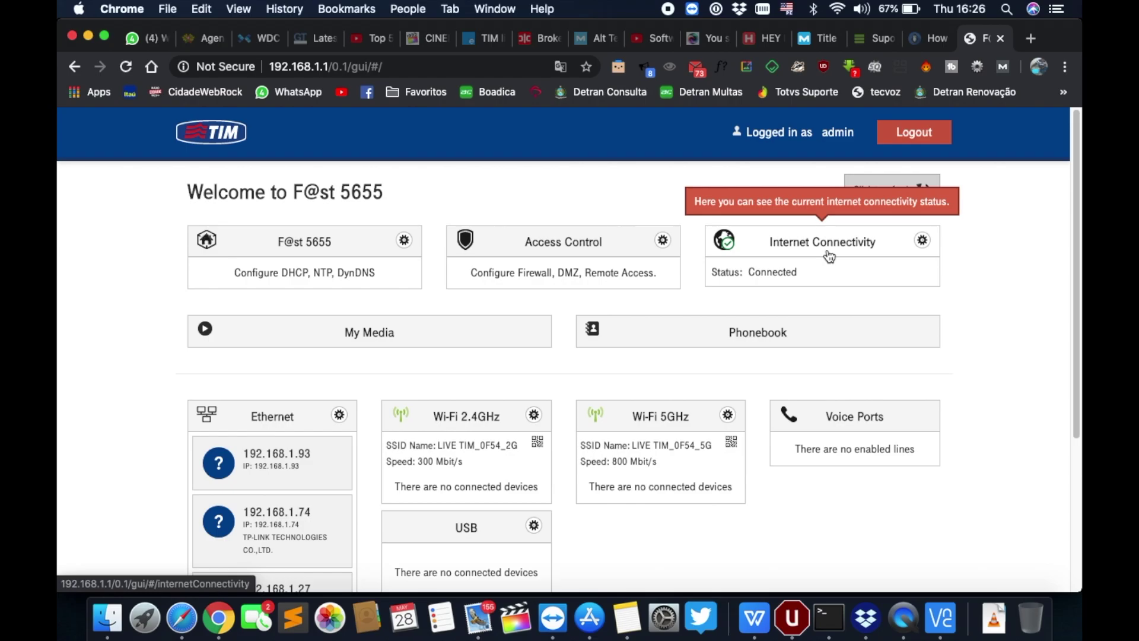
# - Open the F@st 5655 device settings and go to its LAN / DHCP configuration
pyautogui.click(408, 240)
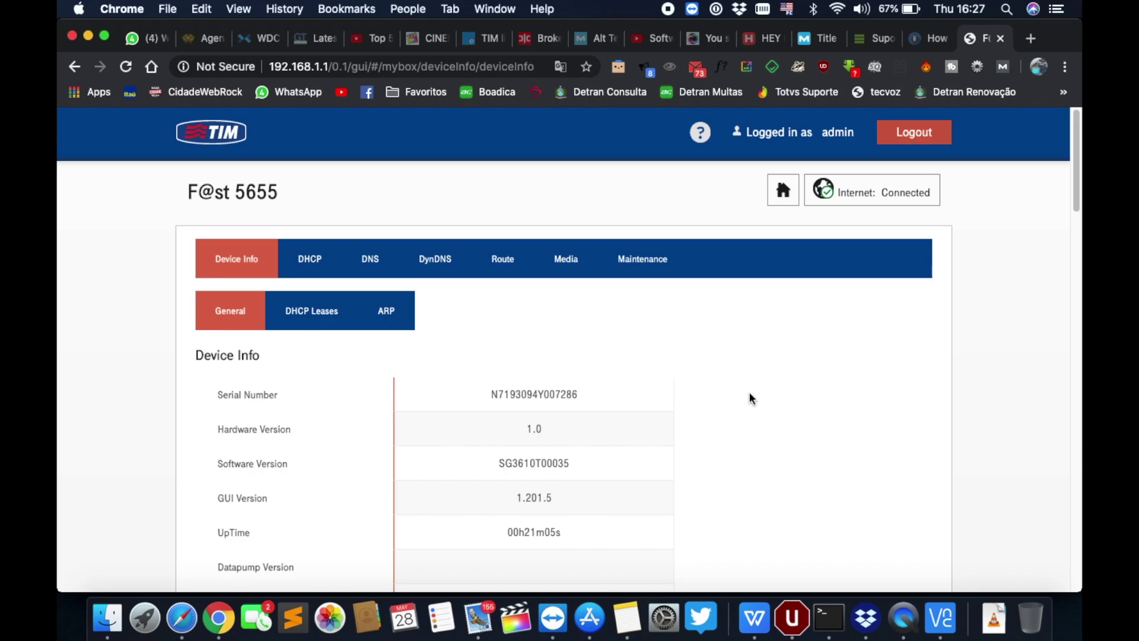
pyautogui.click(320, 271)
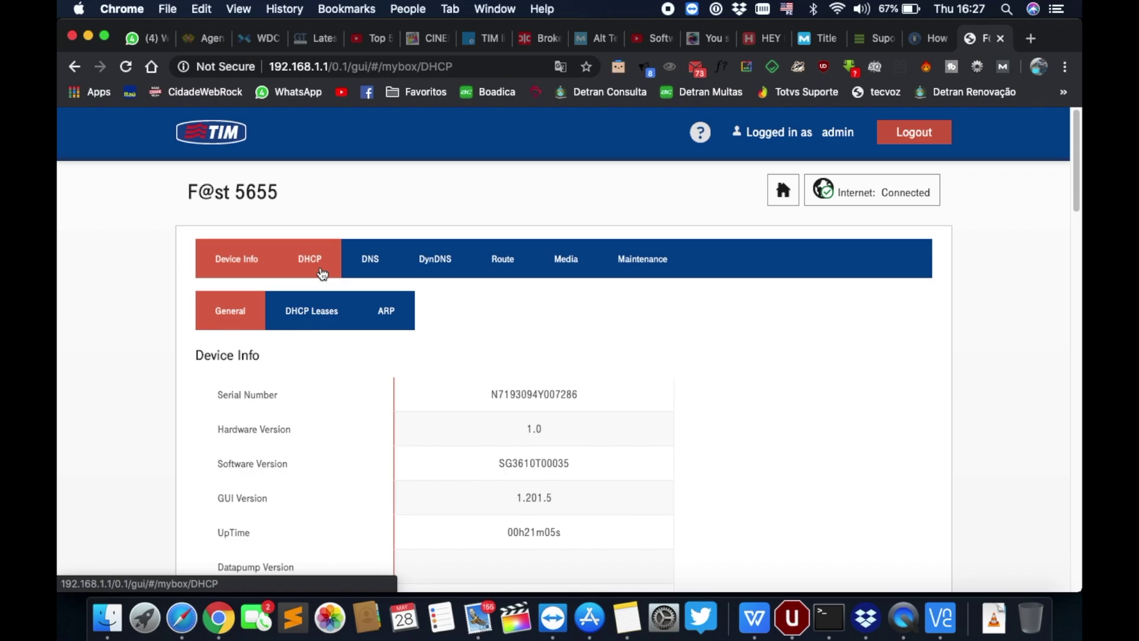
pyautogui.click(317, 266)
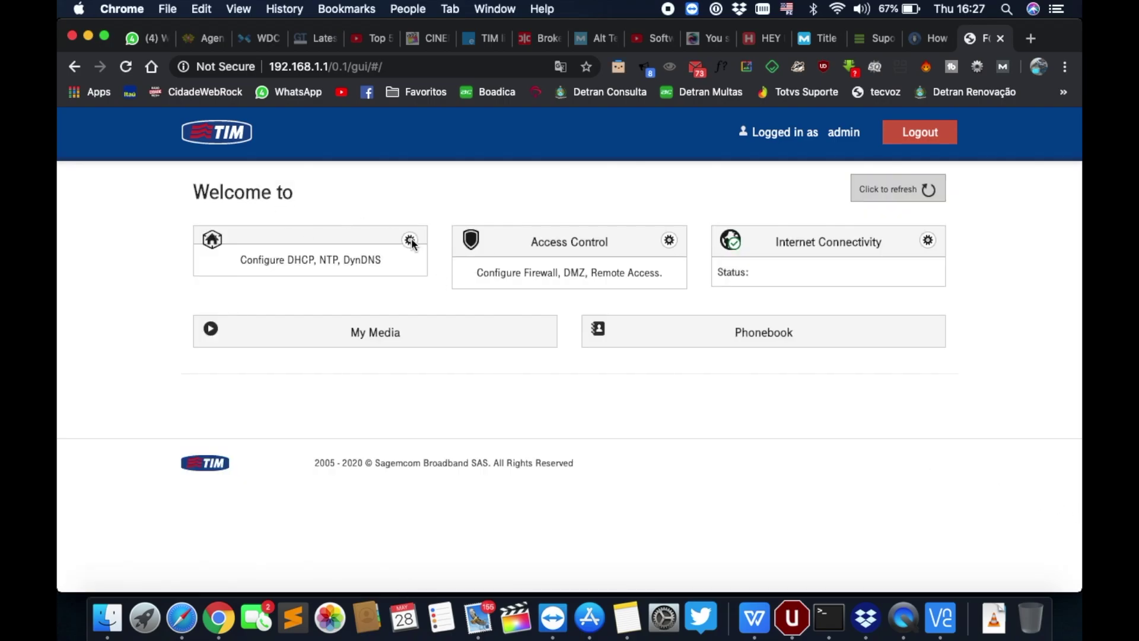
pyautogui.click(80, 71)
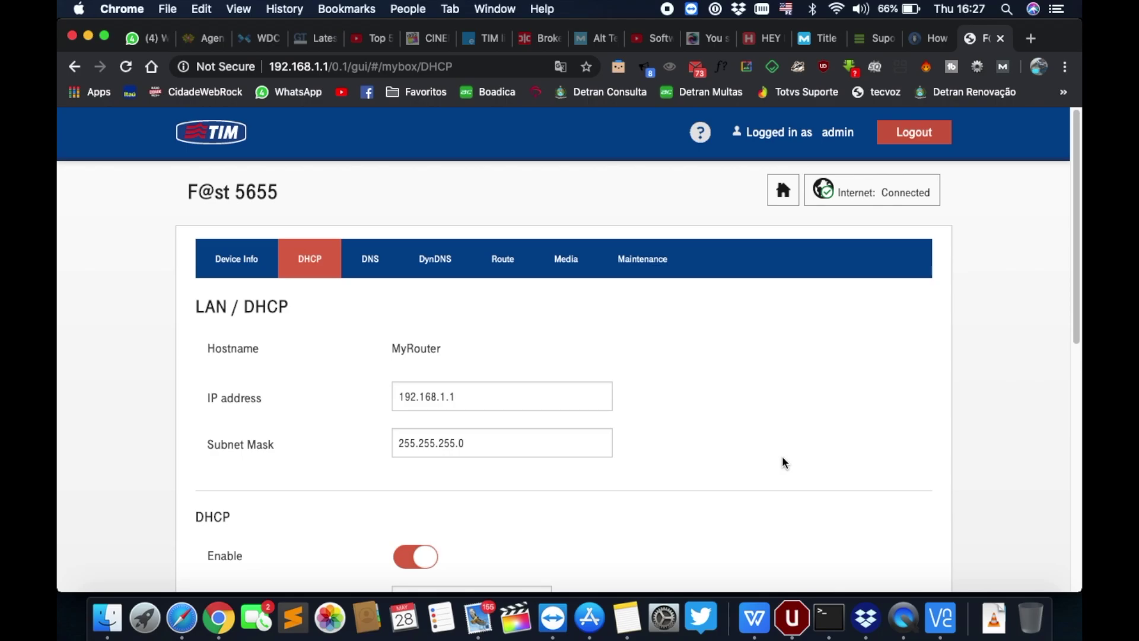
# - Examine the router's LAN IP address, subnet mask and the DHCP IPv4 pool start and end fields
pyautogui.scroll(-1, 785, 463)
pyautogui.click(503, 392)
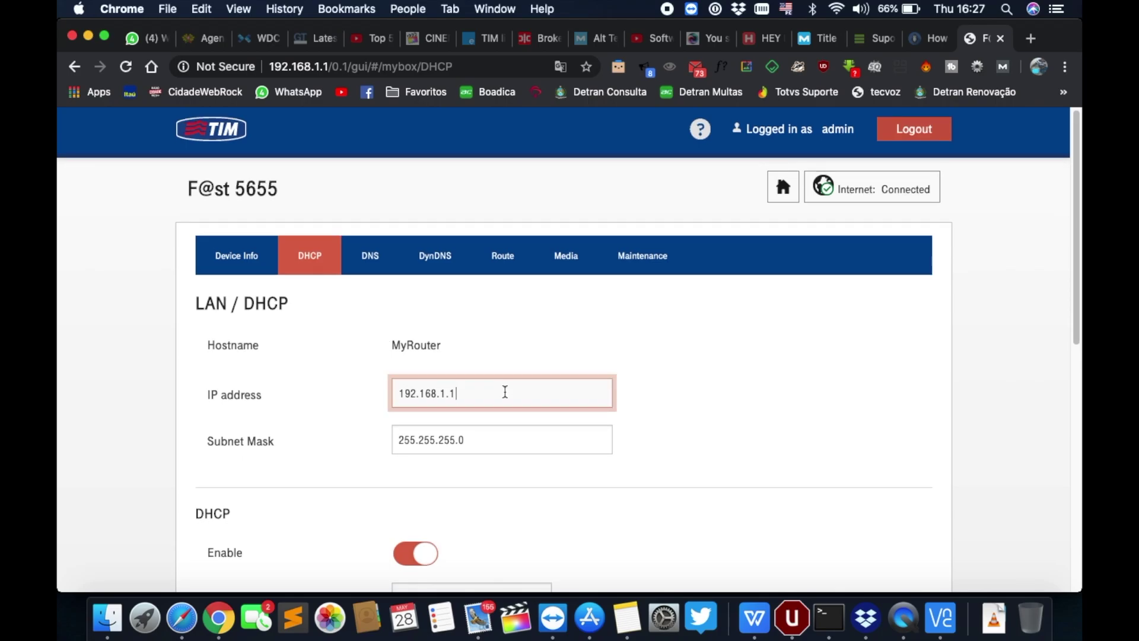
pyautogui.click(549, 445)
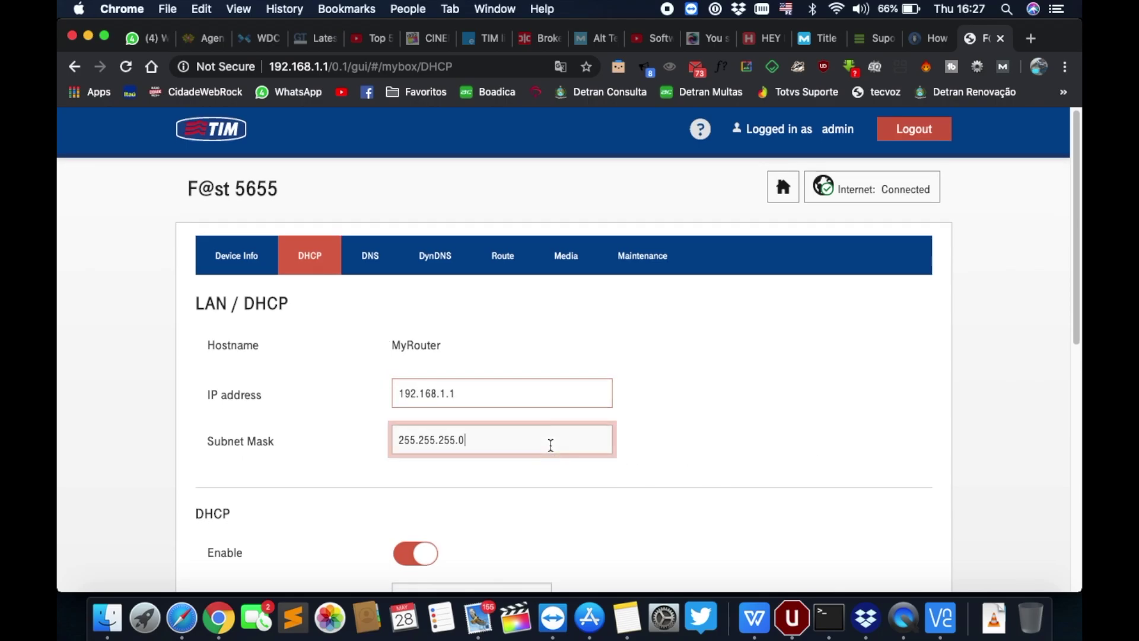
pyautogui.scroll(-5, 964, 460)
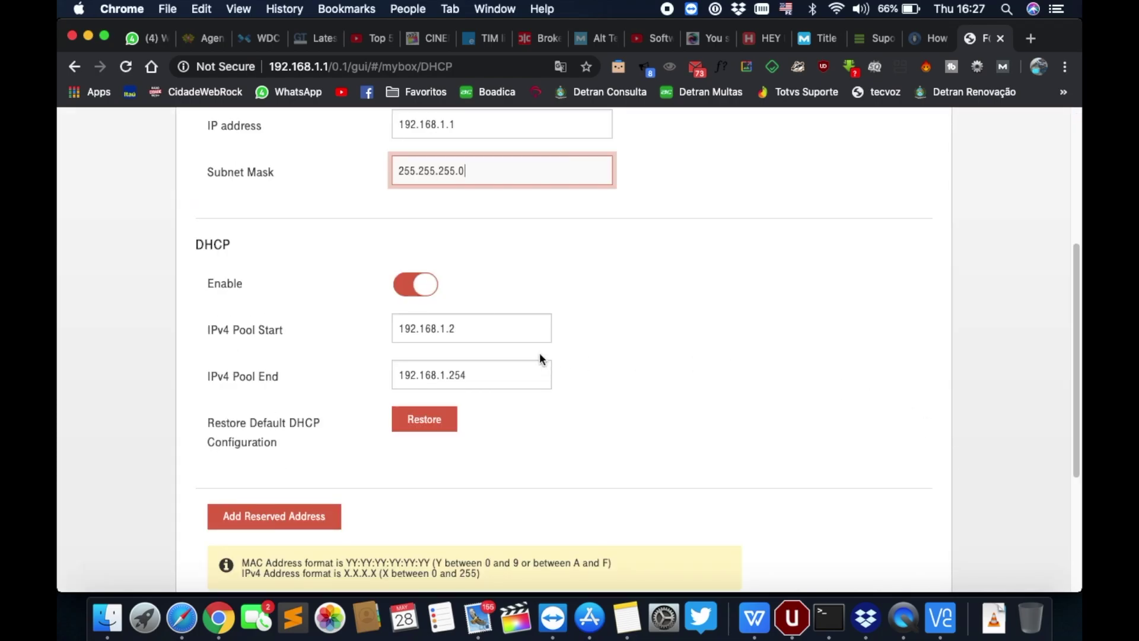
pyautogui.click(483, 330)
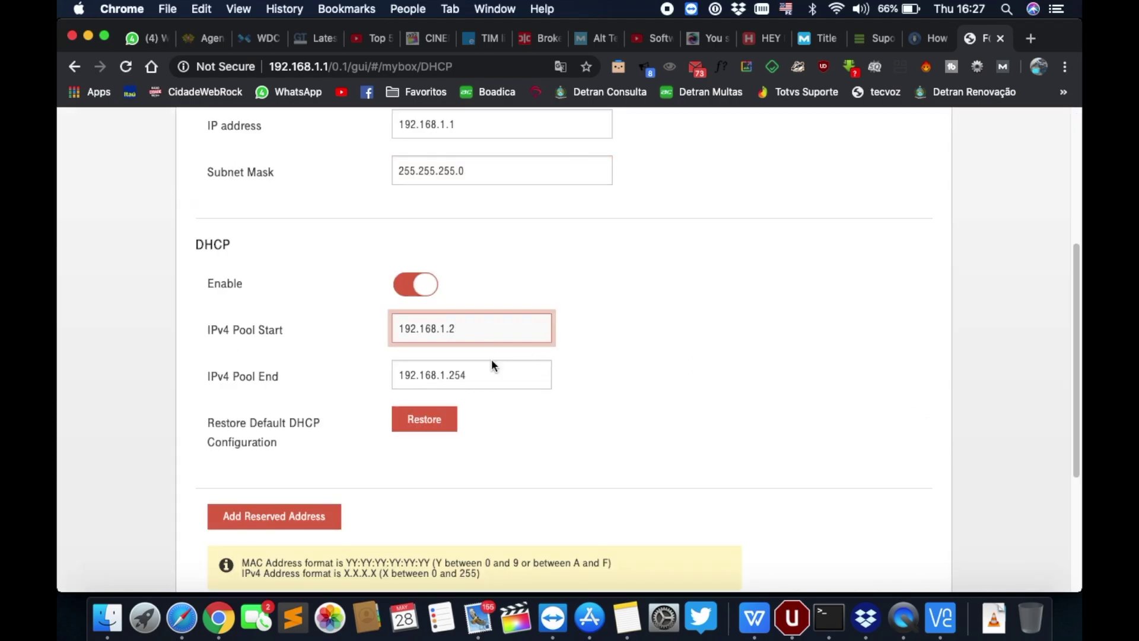
pyautogui.click(490, 383)
pyautogui.click(489, 334)
# - Set the DHCP IPv4 Pool End to 192.168.1.110
pyautogui.click(497, 381)
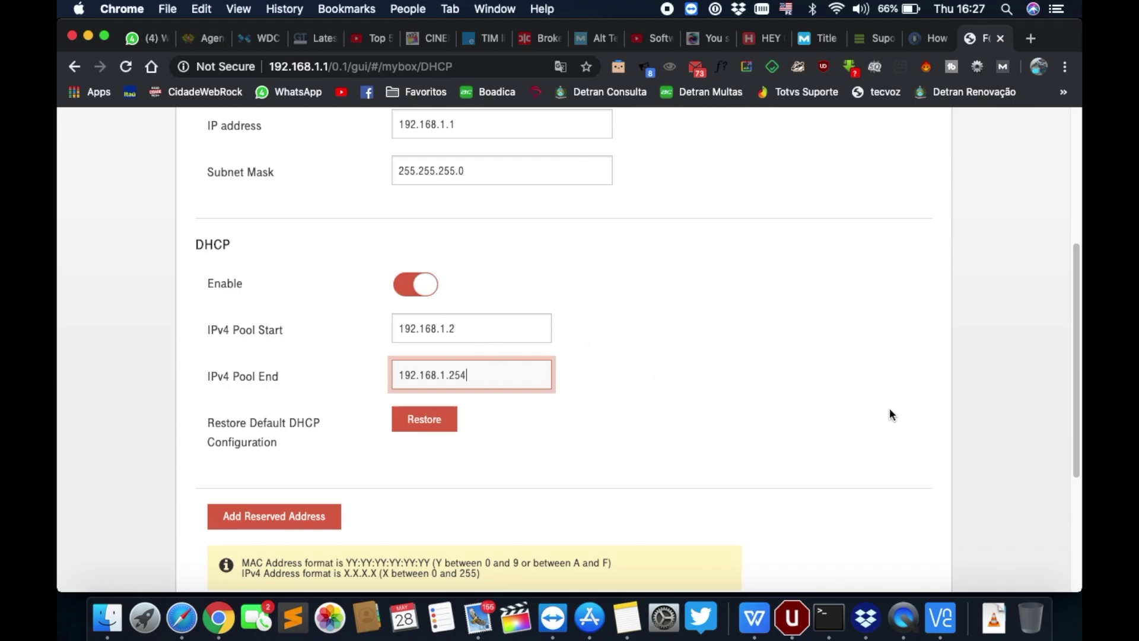
pyautogui.scroll(-1, 889, 410)
pyautogui.scroll(-5, 889, 410)
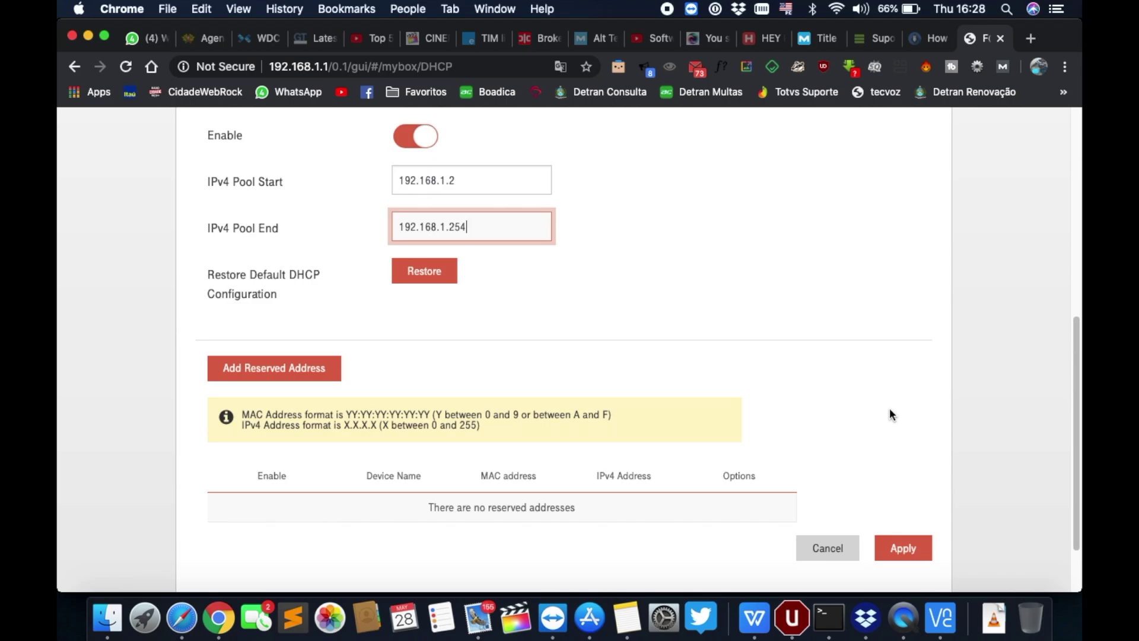
pyautogui.press('BackSpace')
pyautogui.press('BackSpace')
pyautogui.press('BackSpace')
pyautogui.write('110')
# - Try to switch to the DNS settings, but decline to discard the unsaved DHCP changes
pyautogui.scroll(10, 836, 363)
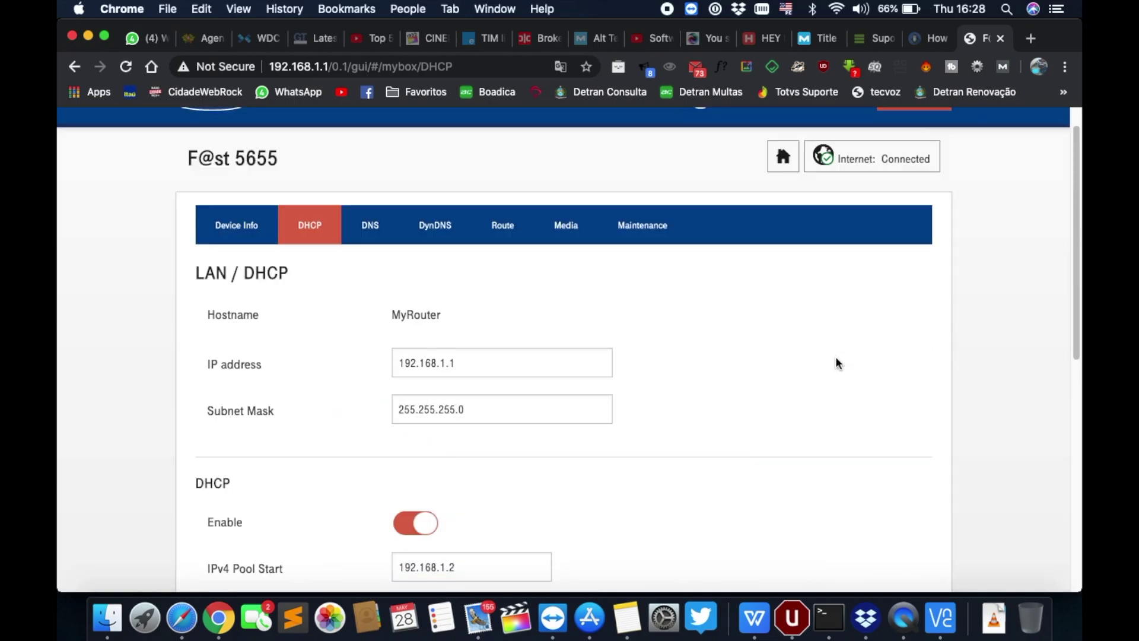
pyautogui.click(369, 236)
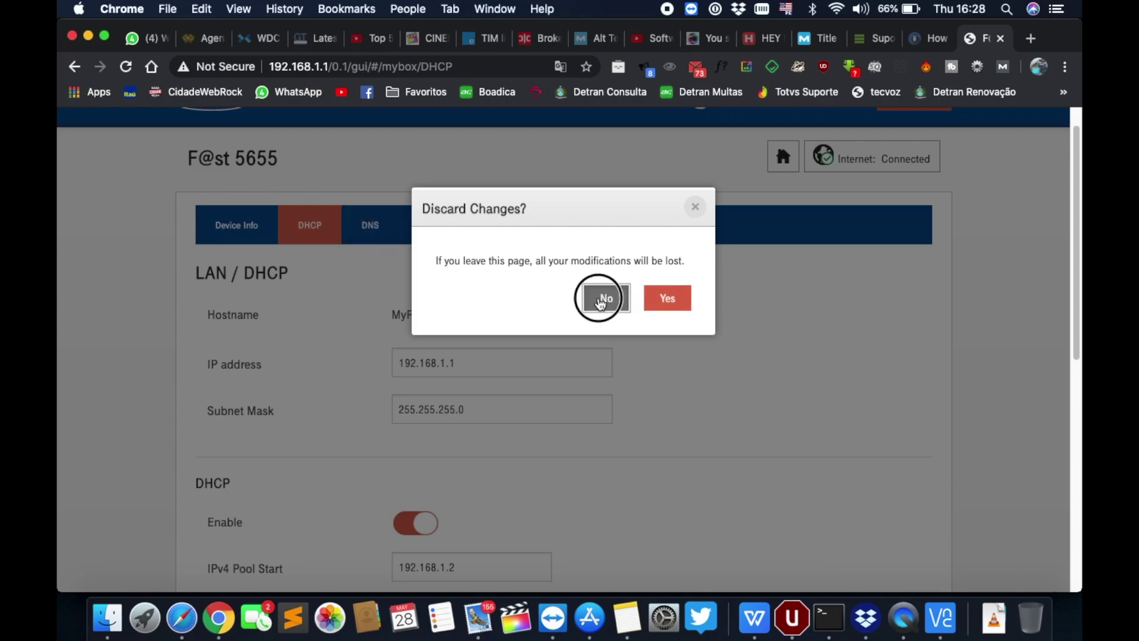
pyautogui.click(601, 300)
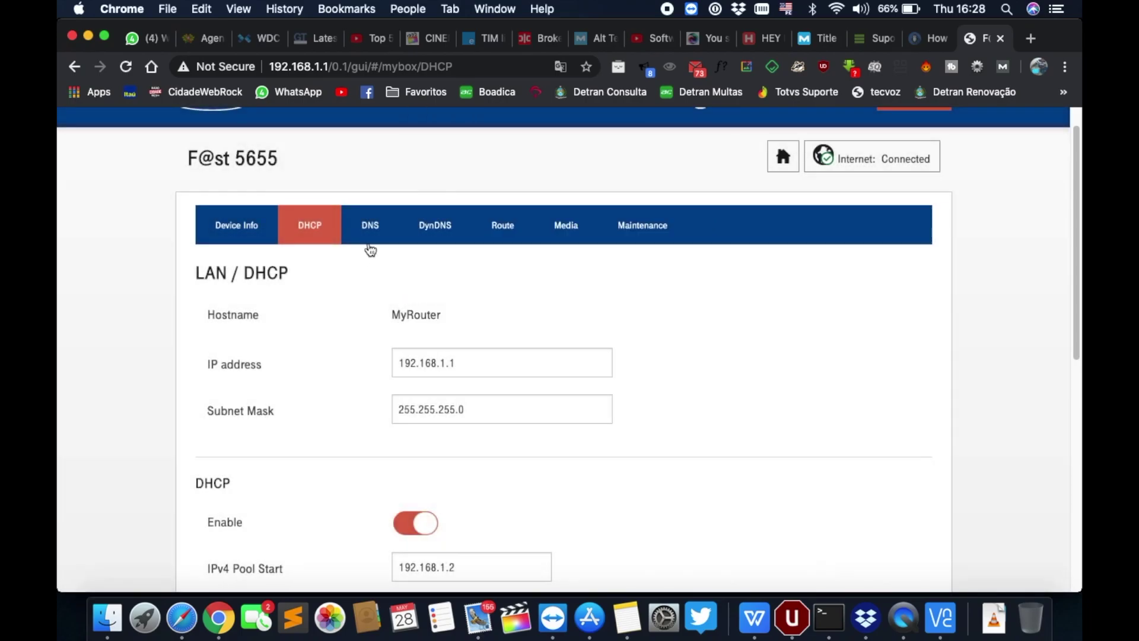
# - Restore the default DHCP configuration and confirm the restore
pyautogui.scroll(-5, 646, 343)
pyautogui.click(479, 312)
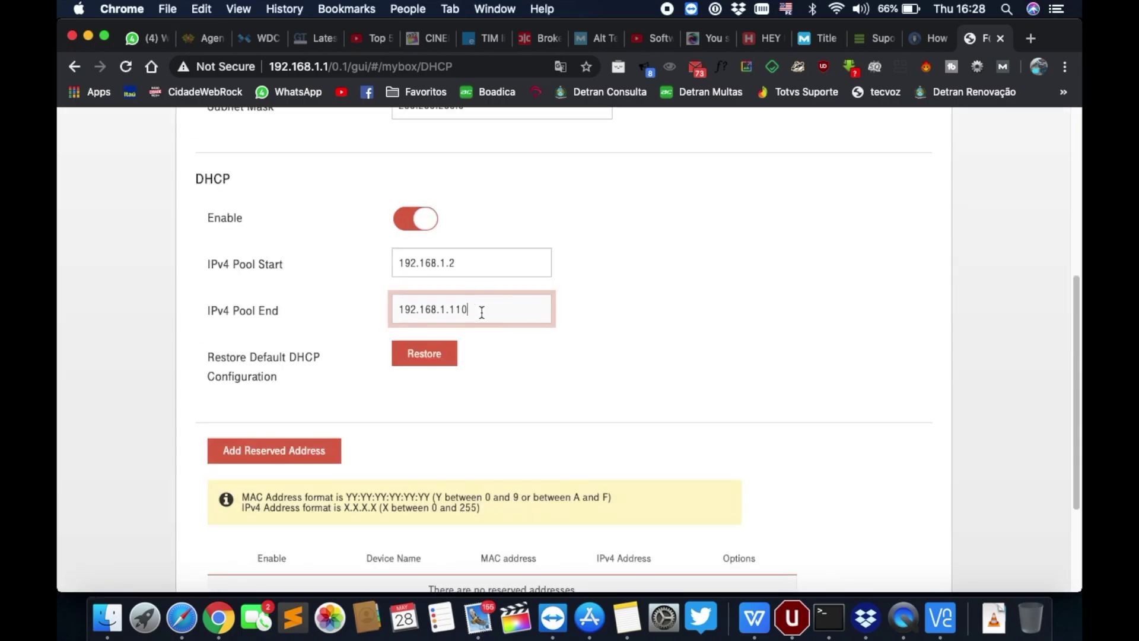
pyautogui.click(440, 348)
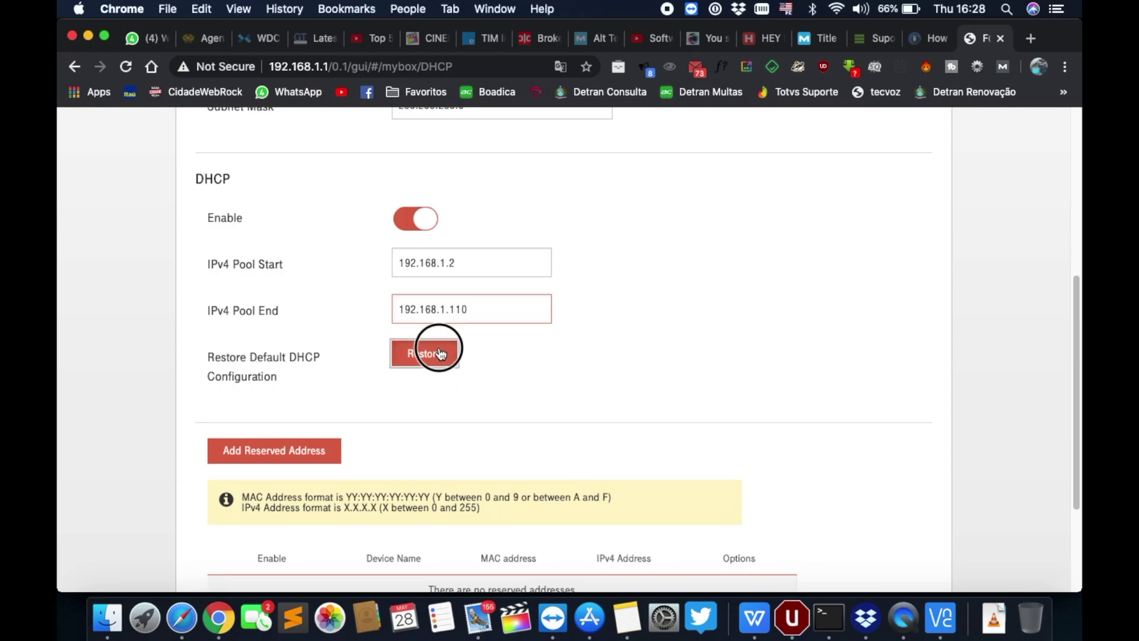
pyautogui.click(668, 300)
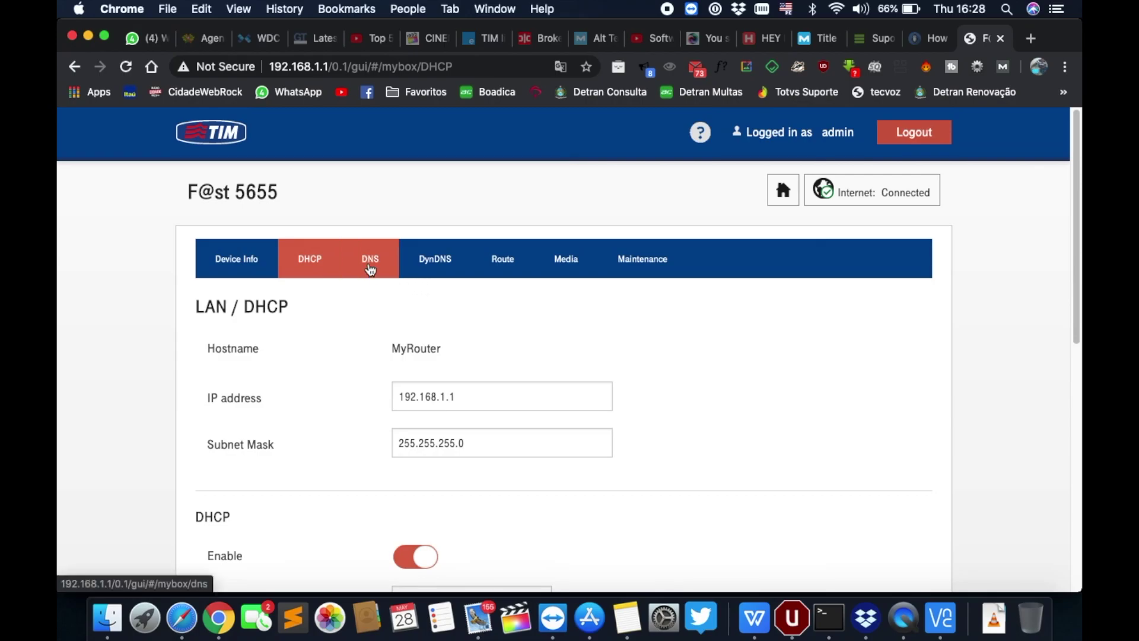
# - Open the static DNS server configuration, discarding the unsaved DHCP modifications
pyautogui.click(368, 263)
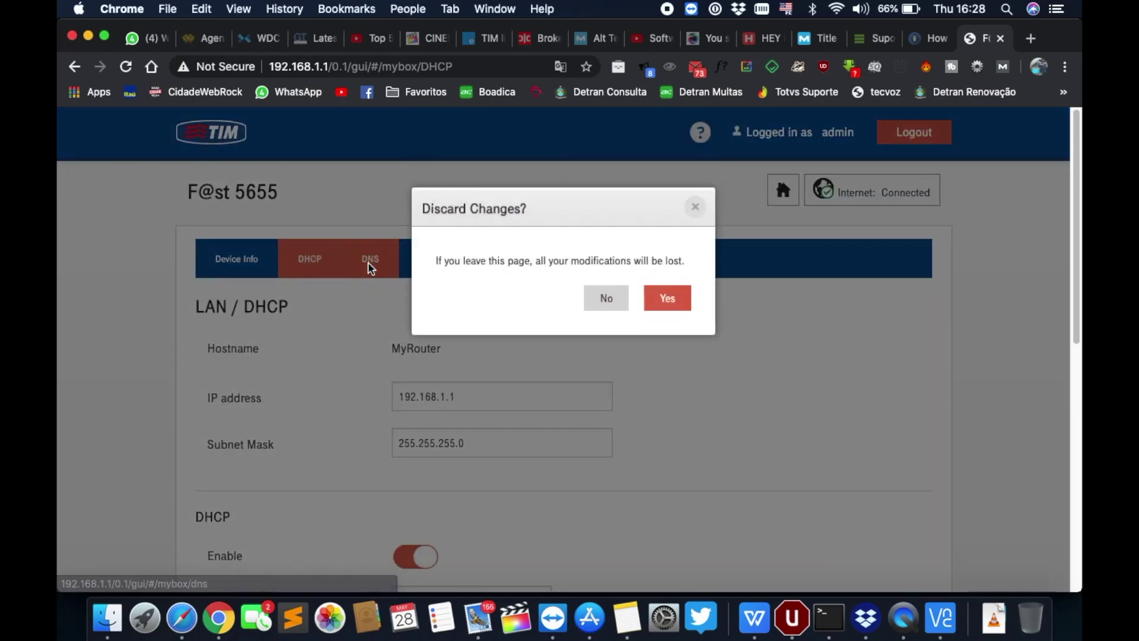
pyautogui.click(665, 300)
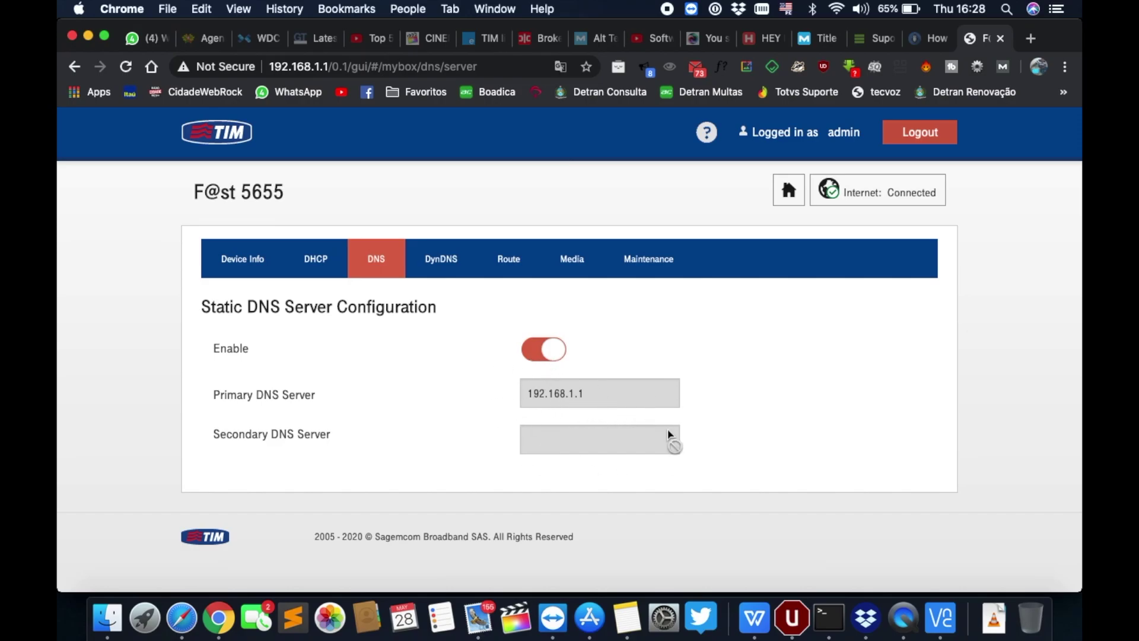
# - Revisit the router's IP address in the LAN / DHCP settings, then open the DynDNS settings
pyautogui.click(318, 273)
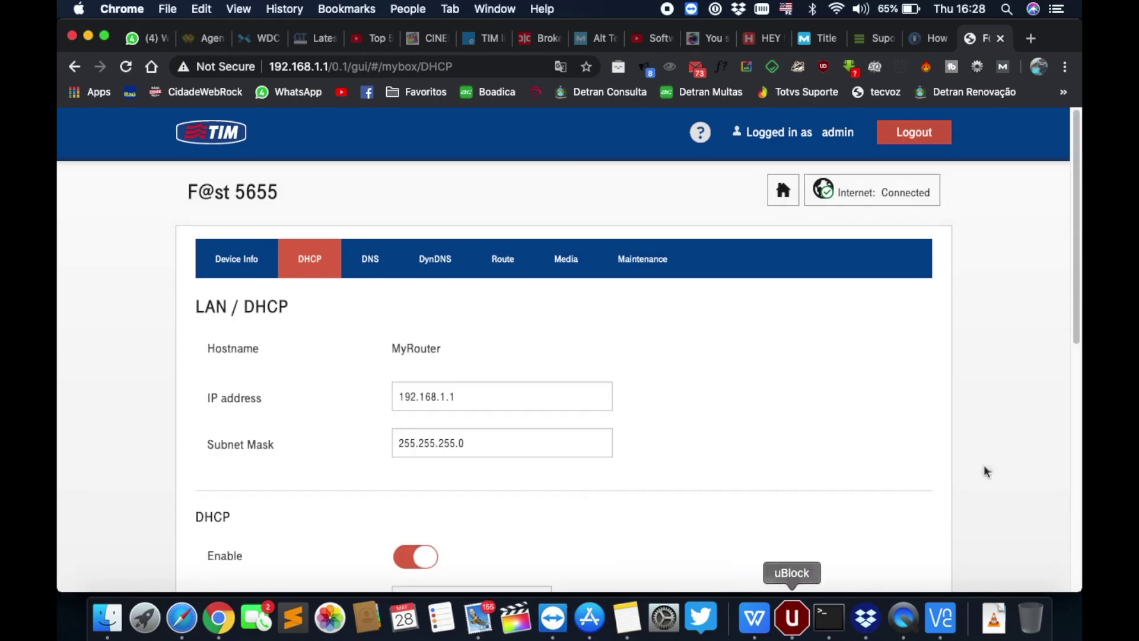
pyautogui.click(490, 396)
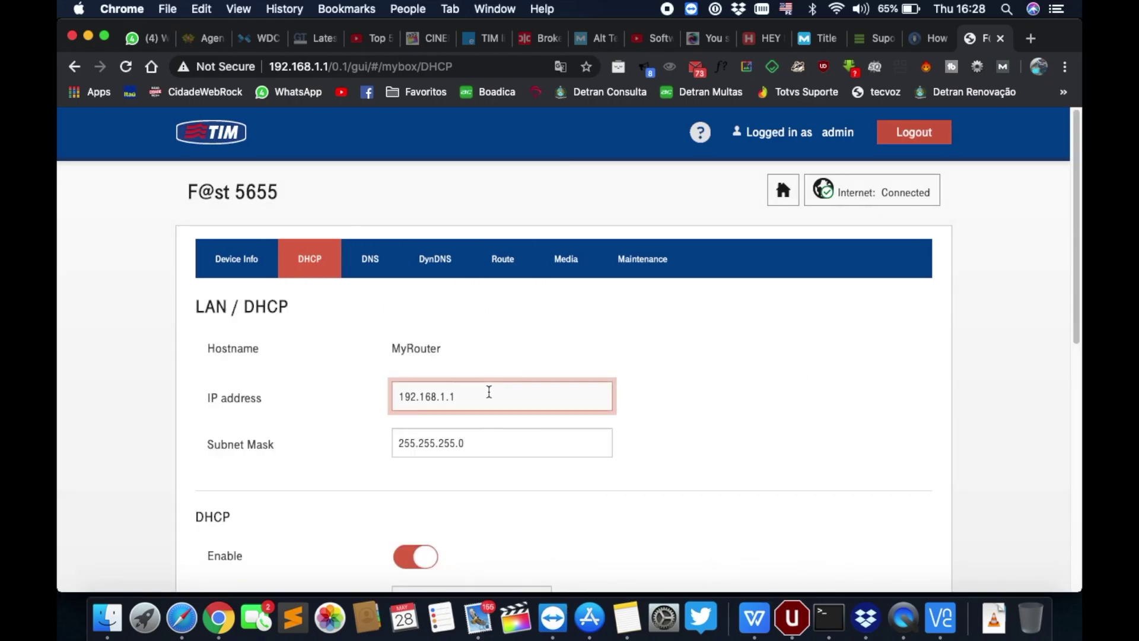
pyautogui.click(437, 269)
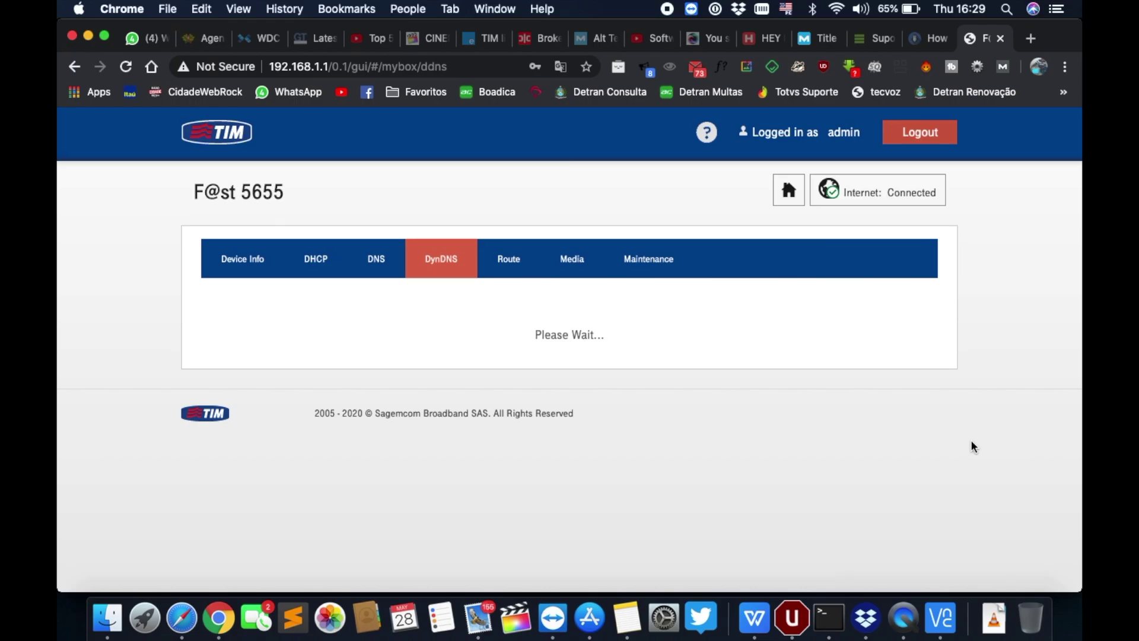
# - Enable the Dynamic DNS client, check the available providers, and disable it again without applying
pyautogui.click(422, 354)
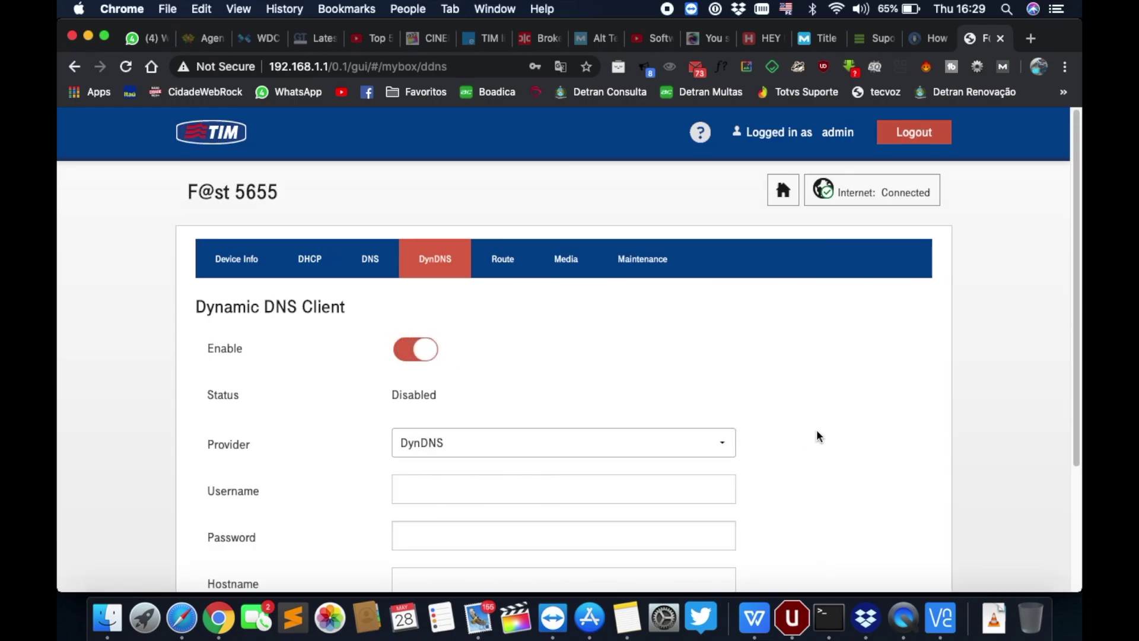
pyautogui.scroll(-3, 807, 433)
pyautogui.click(723, 344)
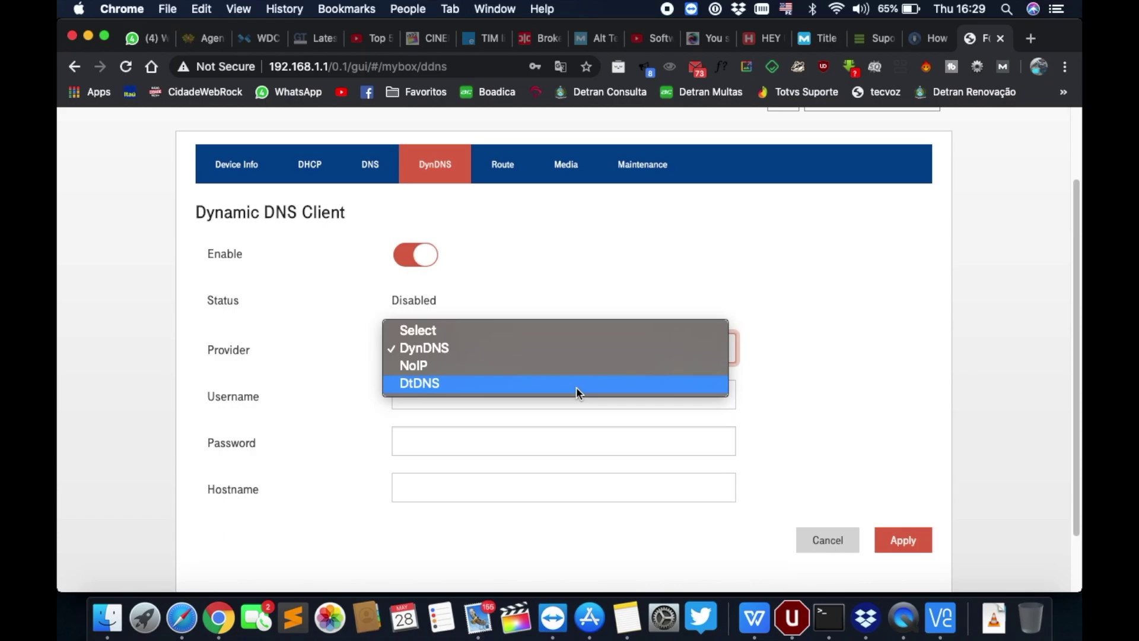
pyautogui.click(954, 440)
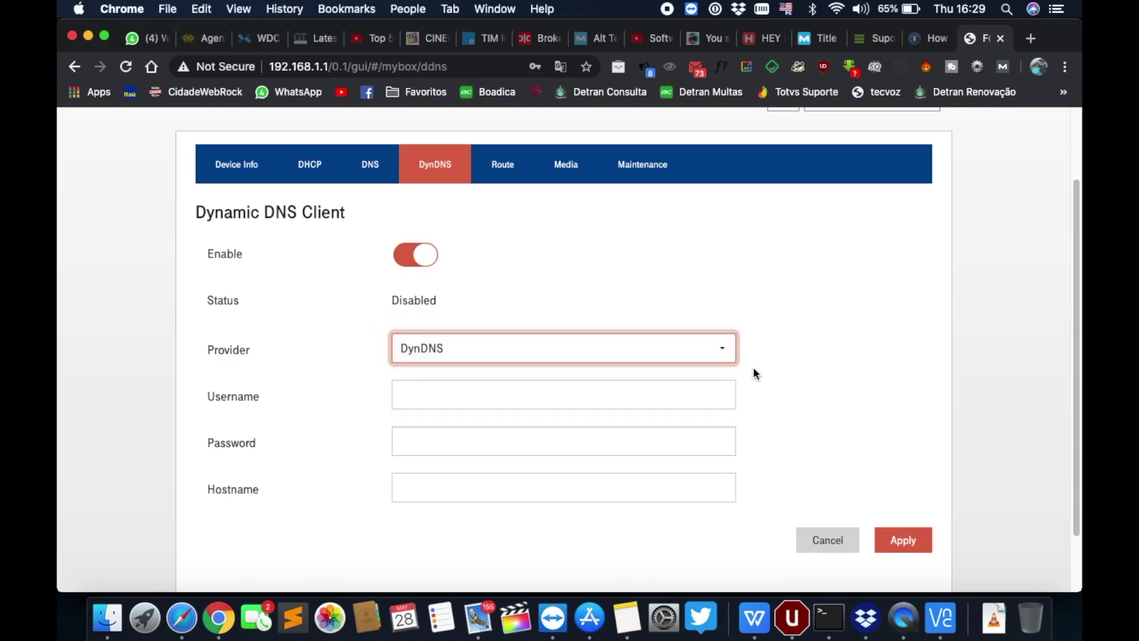
pyautogui.click(414, 261)
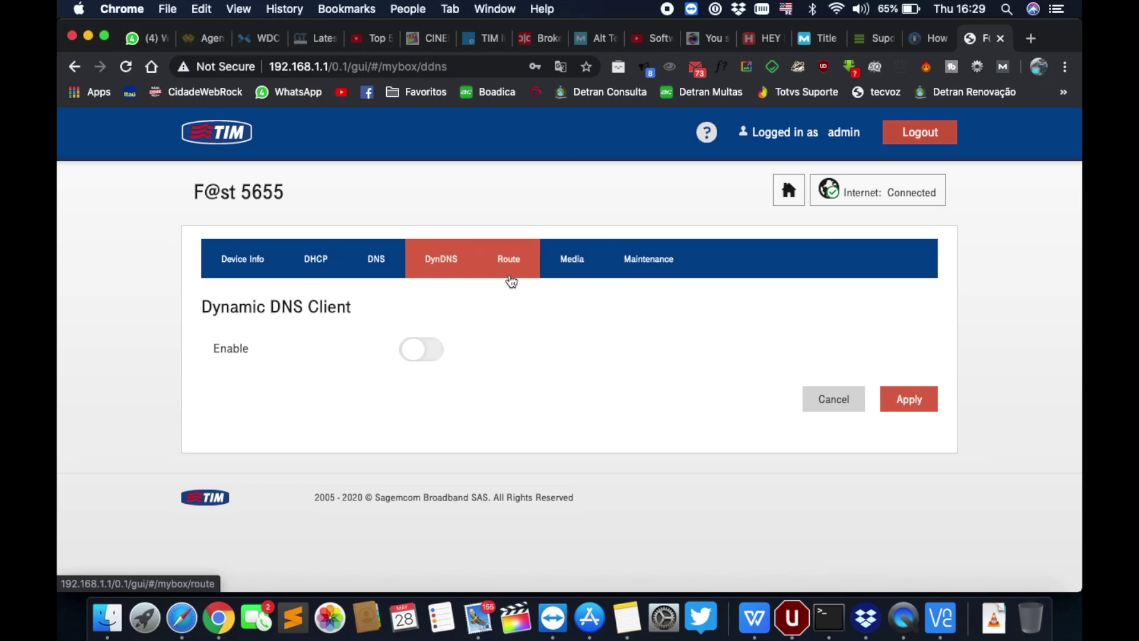
# - Open the static route settings and look through the routing table down to the new-entry row
pyautogui.click(509, 261)
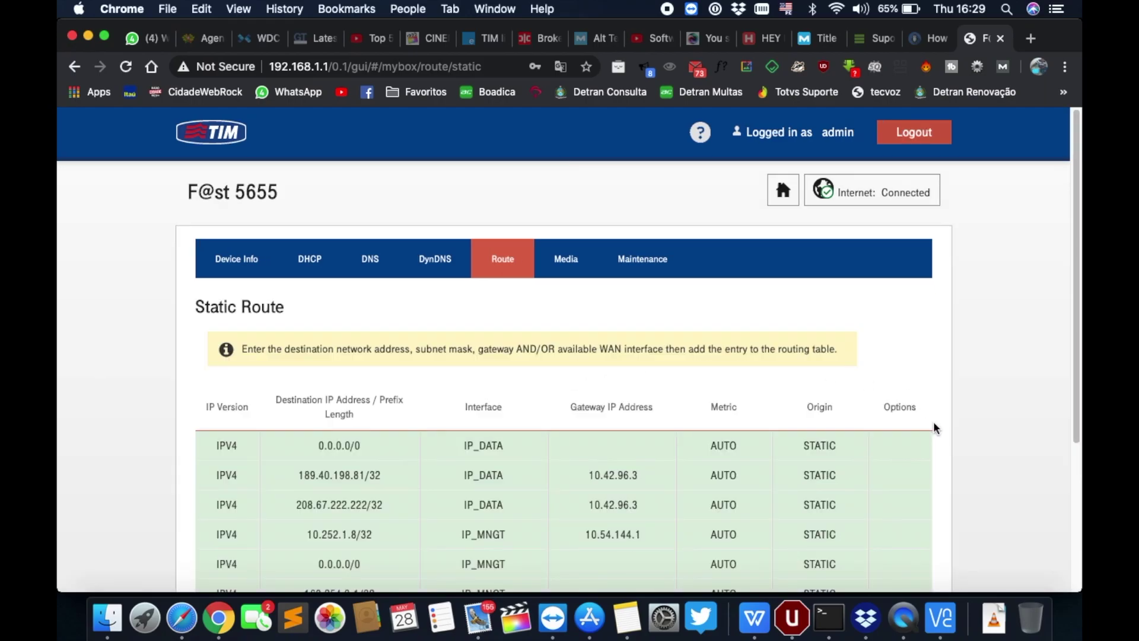
pyautogui.scroll(-5, 934, 427)
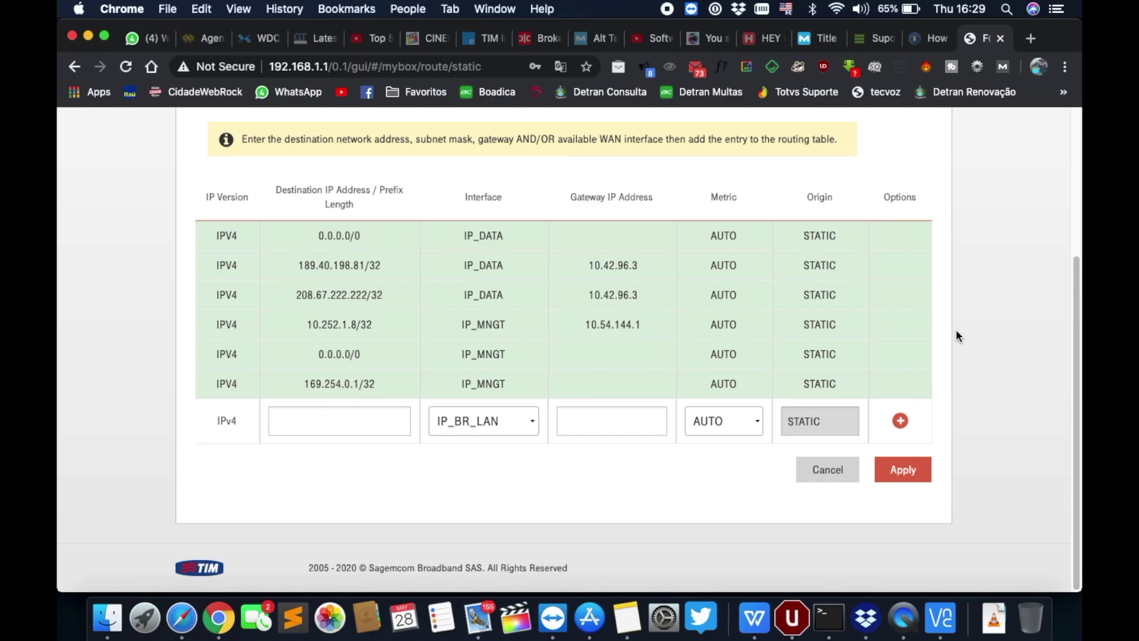
pyautogui.scroll(5, 955, 329)
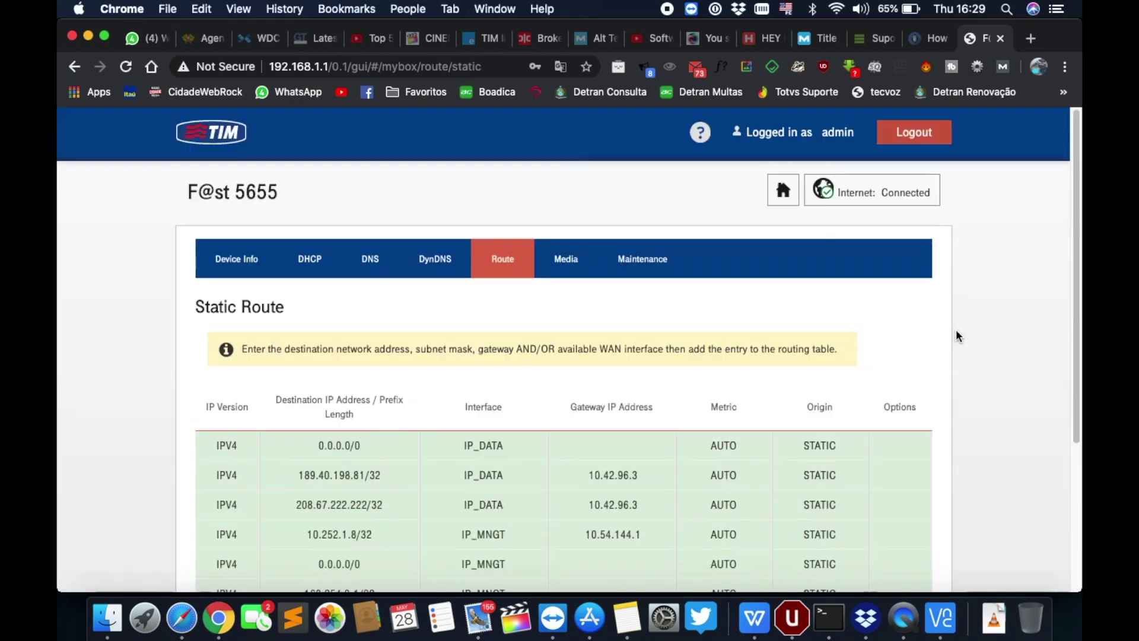
# - Open the Media settings and review the DLNA and File Sharing options
pyautogui.click(554, 266)
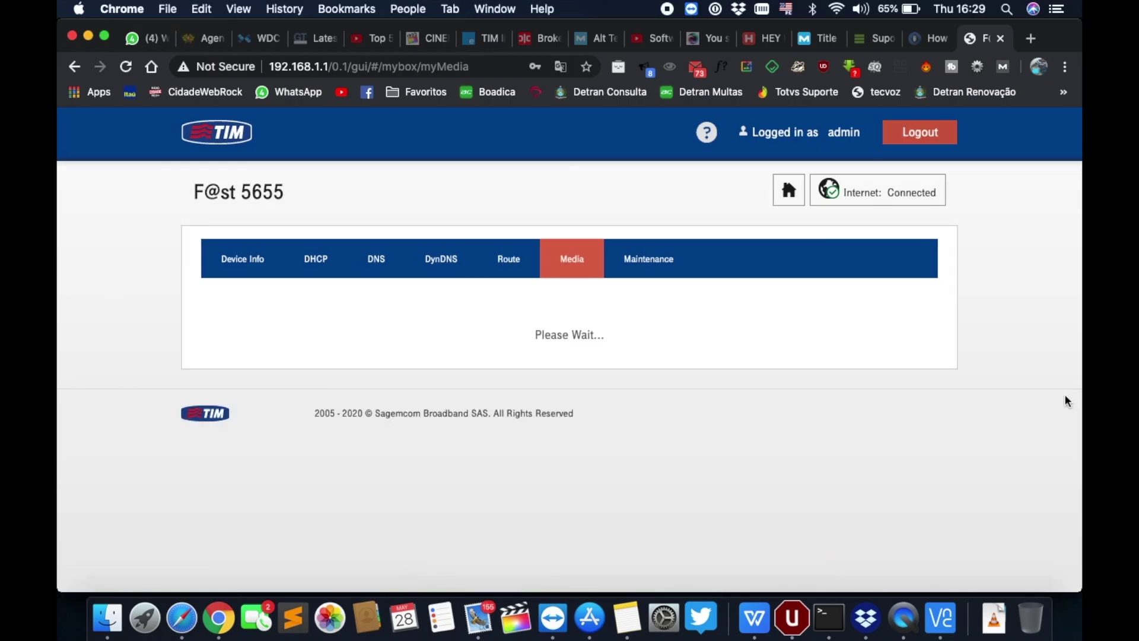
pyautogui.scroll(-5, 1064, 394)
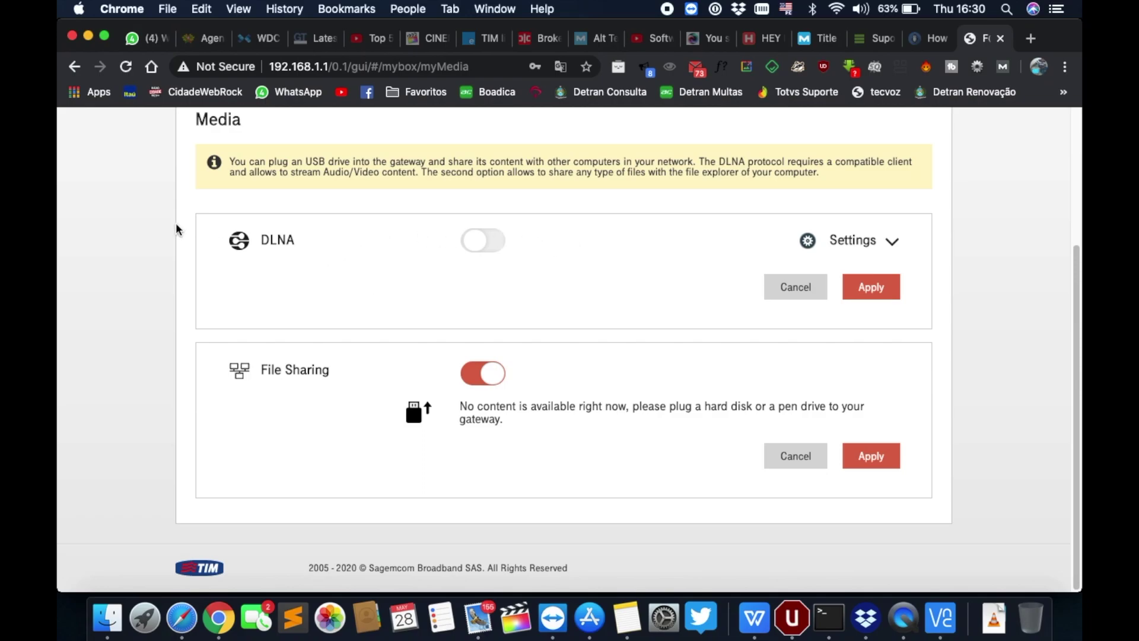
pyautogui.scroll(2, 603, 309)
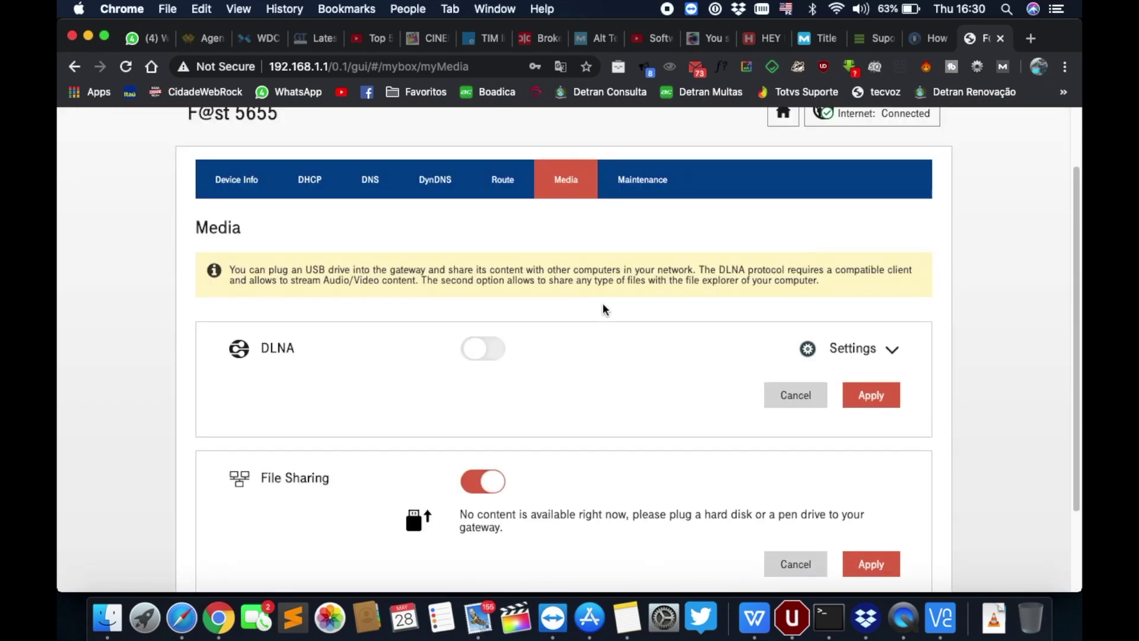
pyautogui.scroll(1, 602, 309)
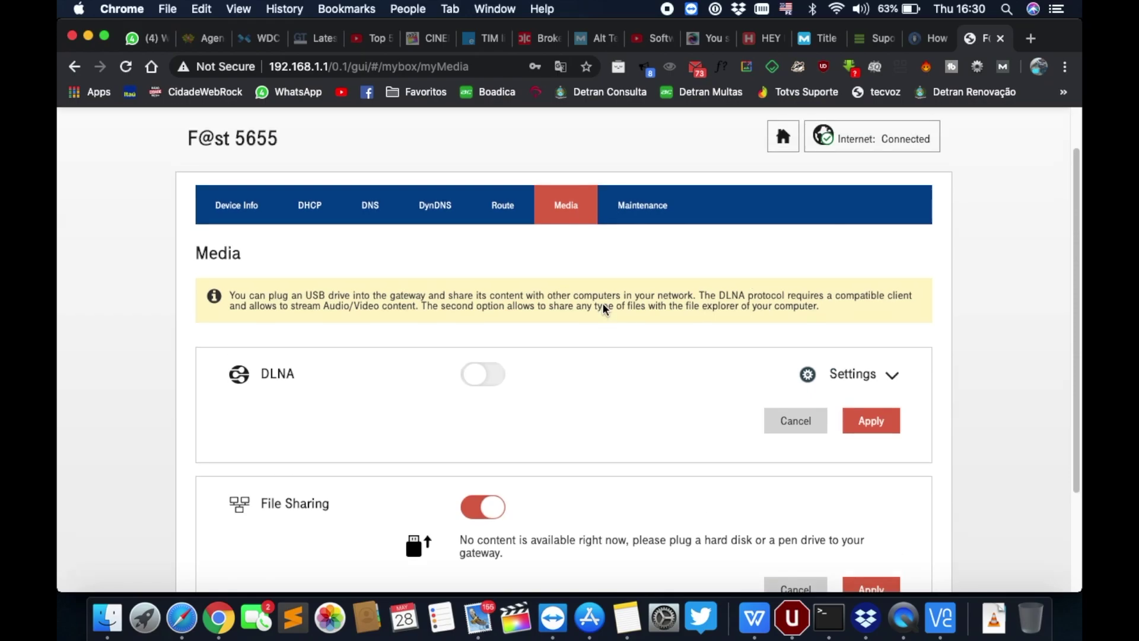
# - View the Maintenance pages for resets, backup and restore, and software update, including the available upgrade types
pyautogui.click(627, 216)
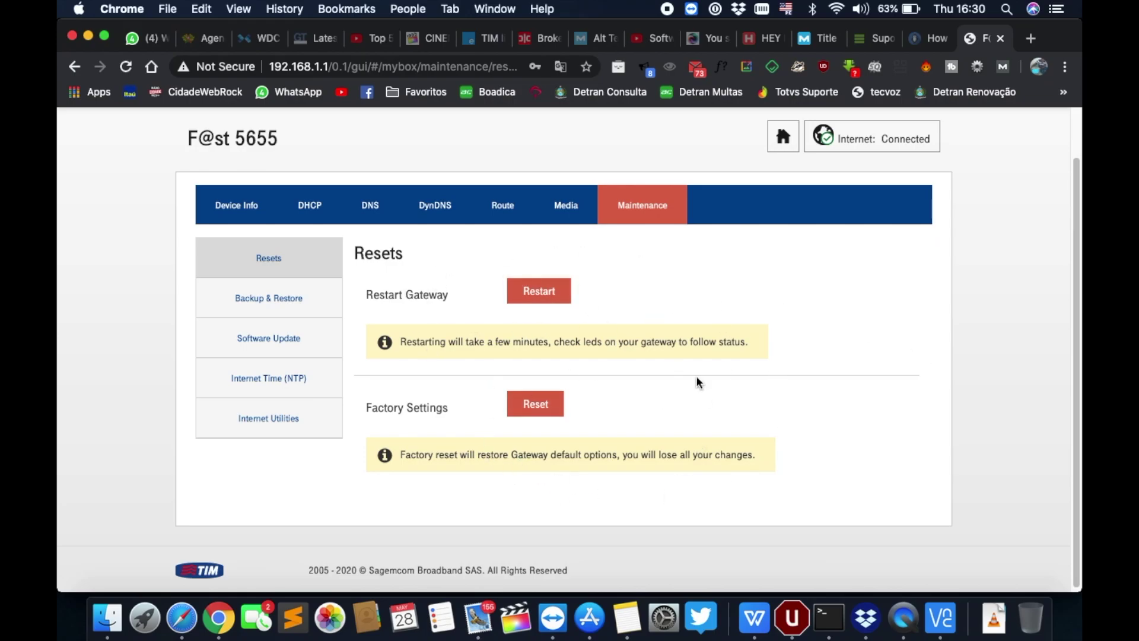
pyautogui.click(267, 303)
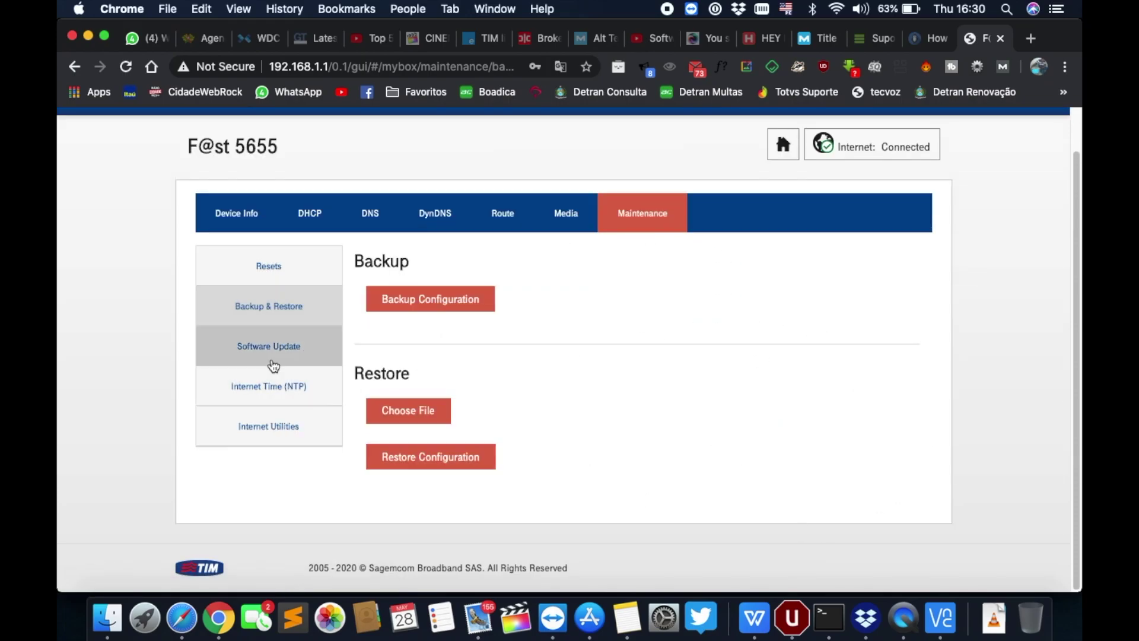
pyautogui.click(287, 354)
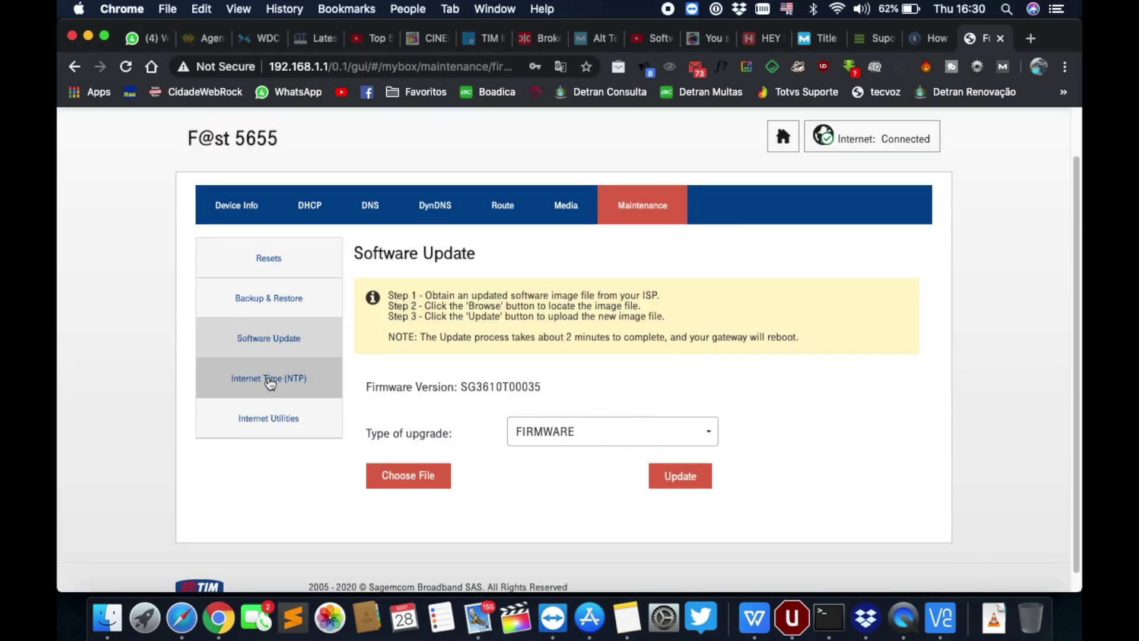
pyautogui.click(702, 432)
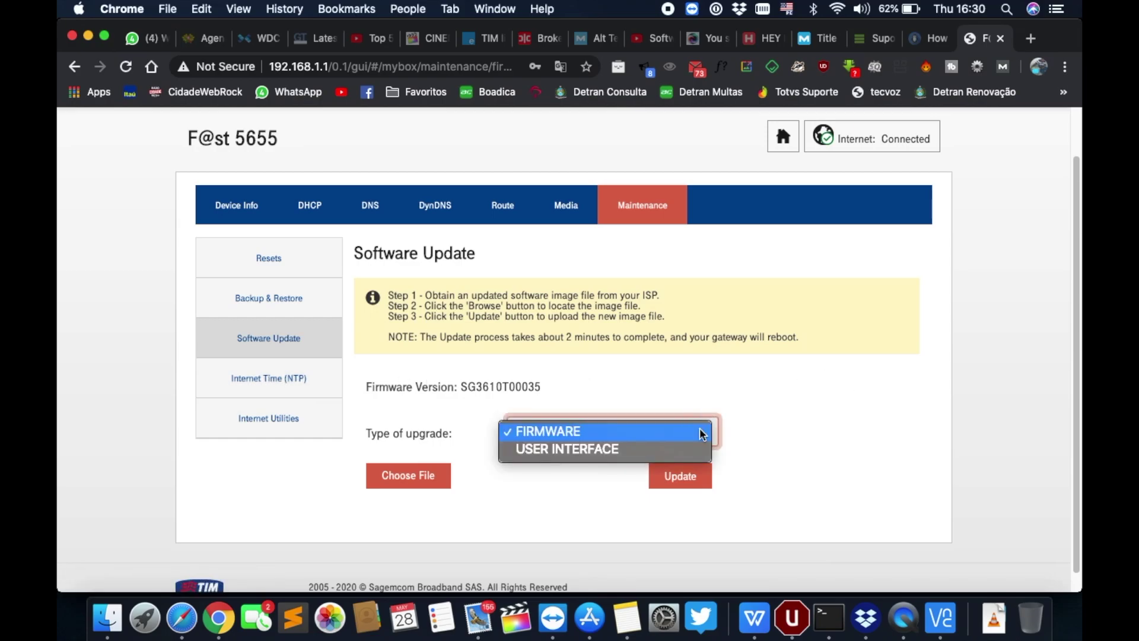
pyautogui.click(702, 432)
# - View the Internet Time (NTP) settings and check which utilities Internet Utilities offers, without choosing one
pyautogui.click(308, 386)
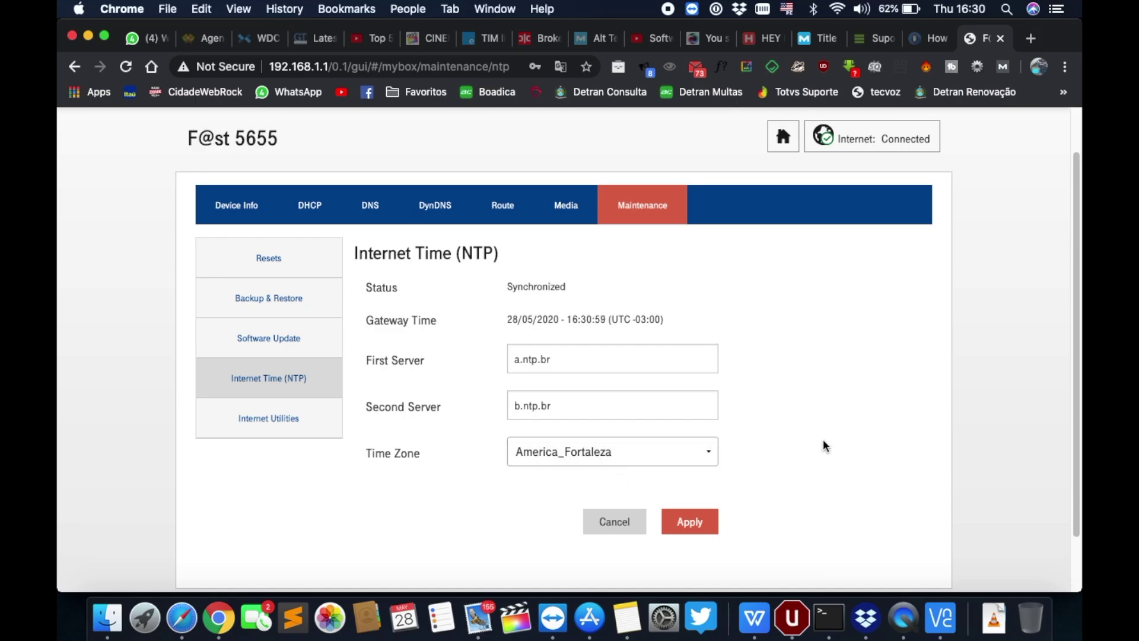
pyautogui.click(246, 422)
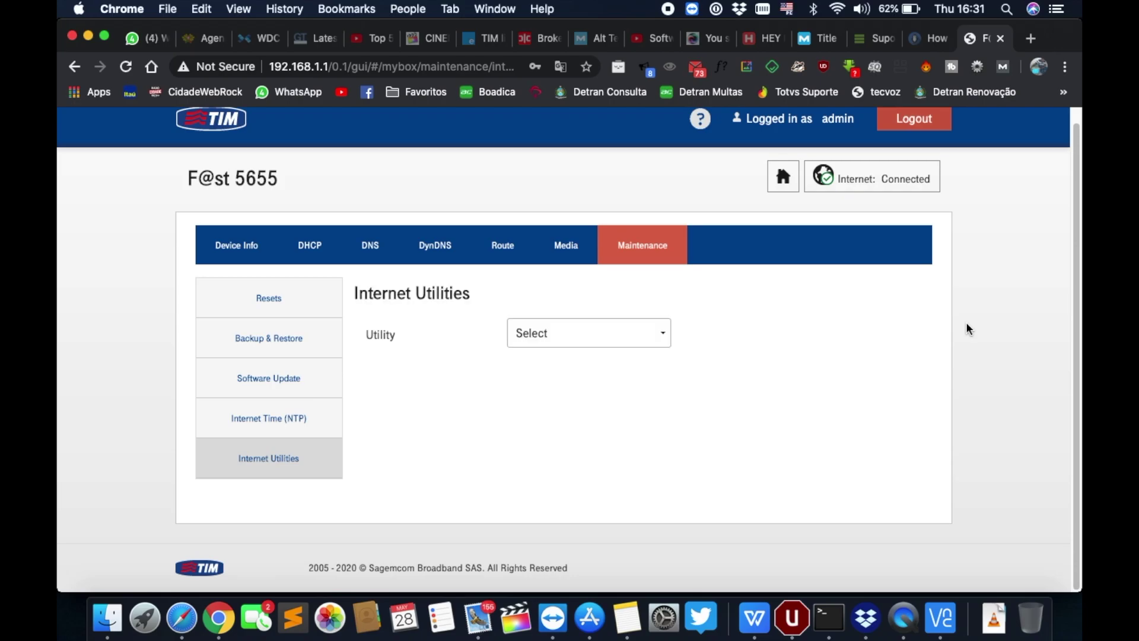
pyautogui.click(649, 342)
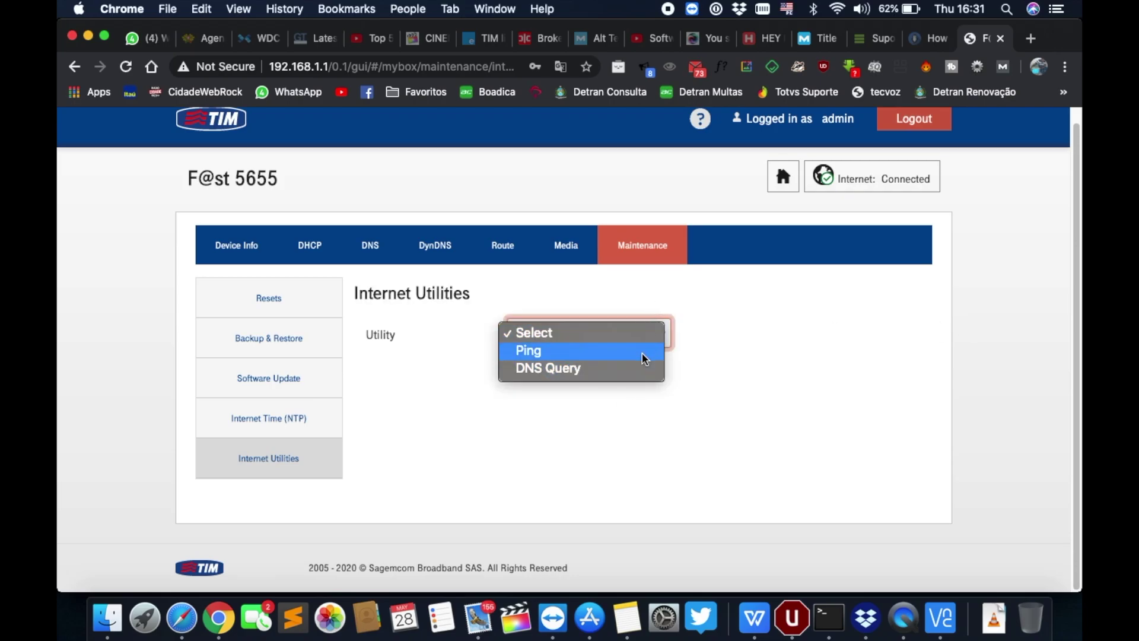
pyautogui.click(1049, 356)
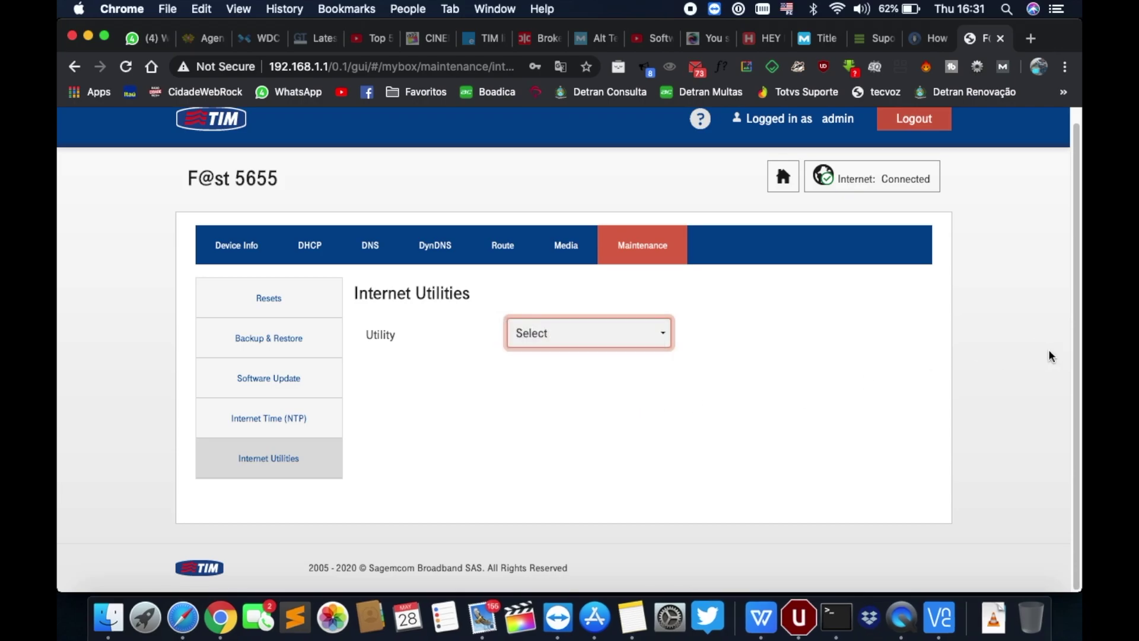
# - Return to the router's home page and open the Wi-Fi 2.4GHz basic settings to review the SSID, channel and security options
pyautogui.scroll(1, 223, 189)
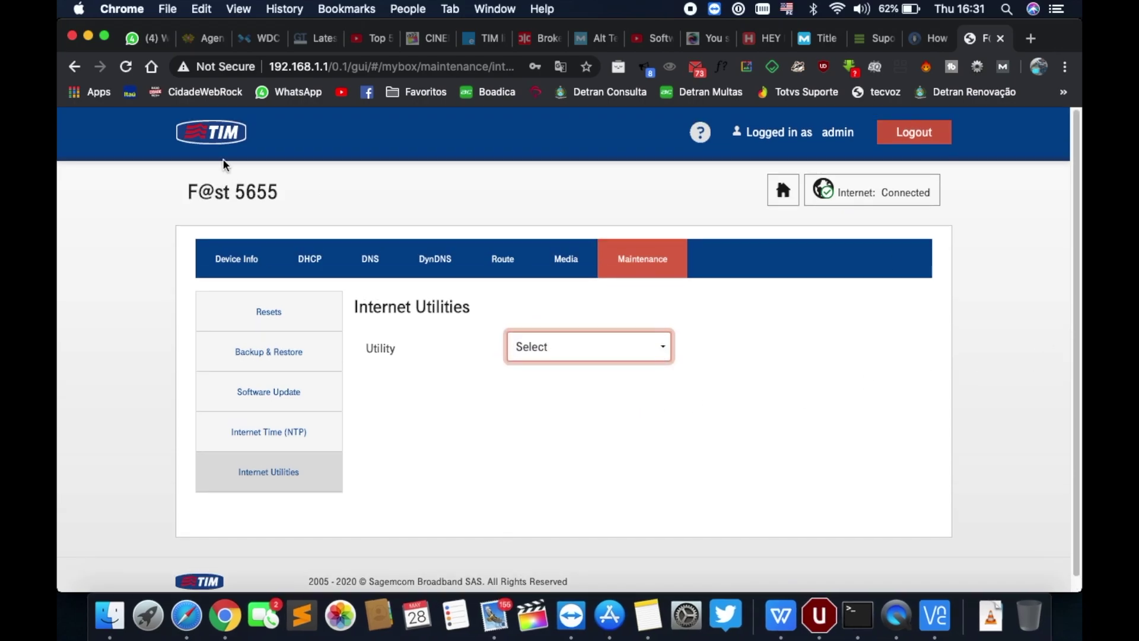
pyautogui.click(221, 139)
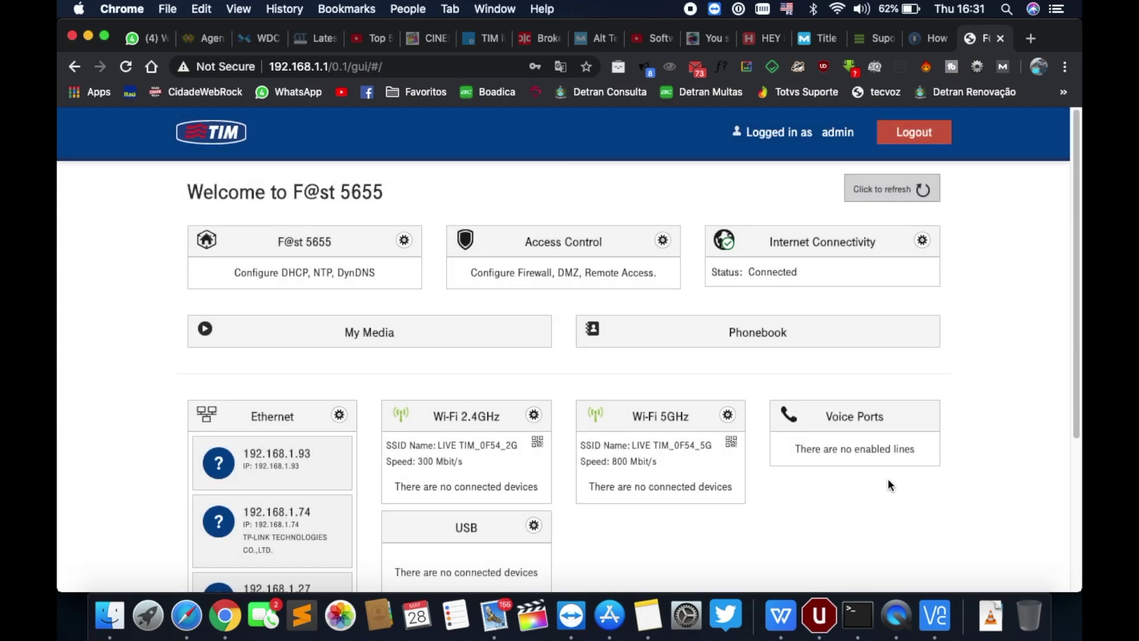
pyautogui.click(535, 416)
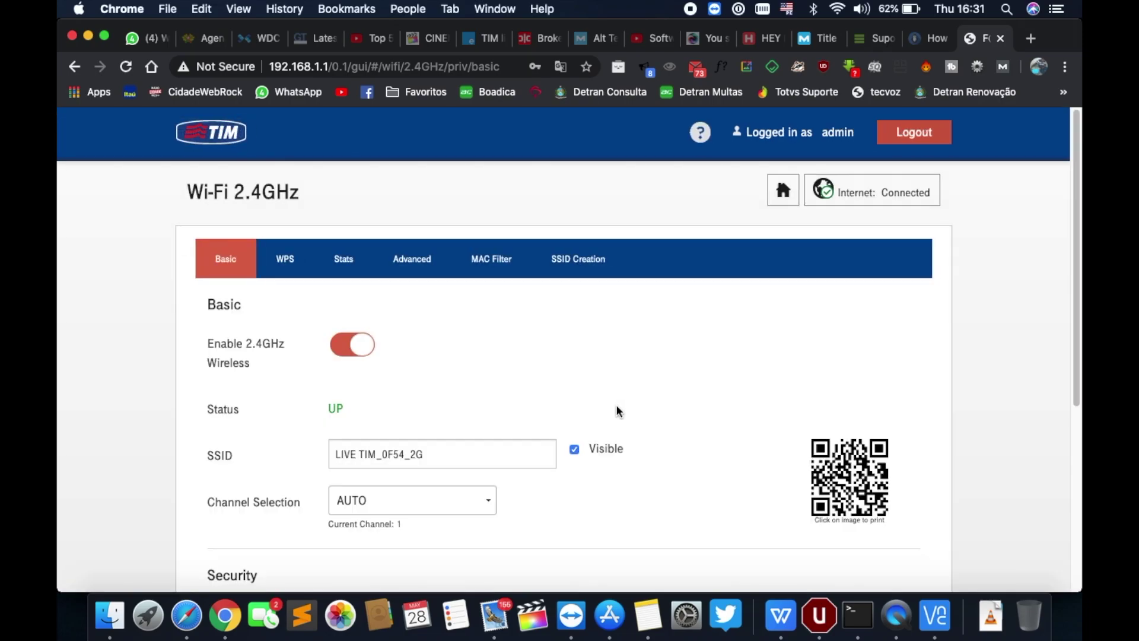
pyautogui.scroll(-3, 616, 404)
pyautogui.click(484, 325)
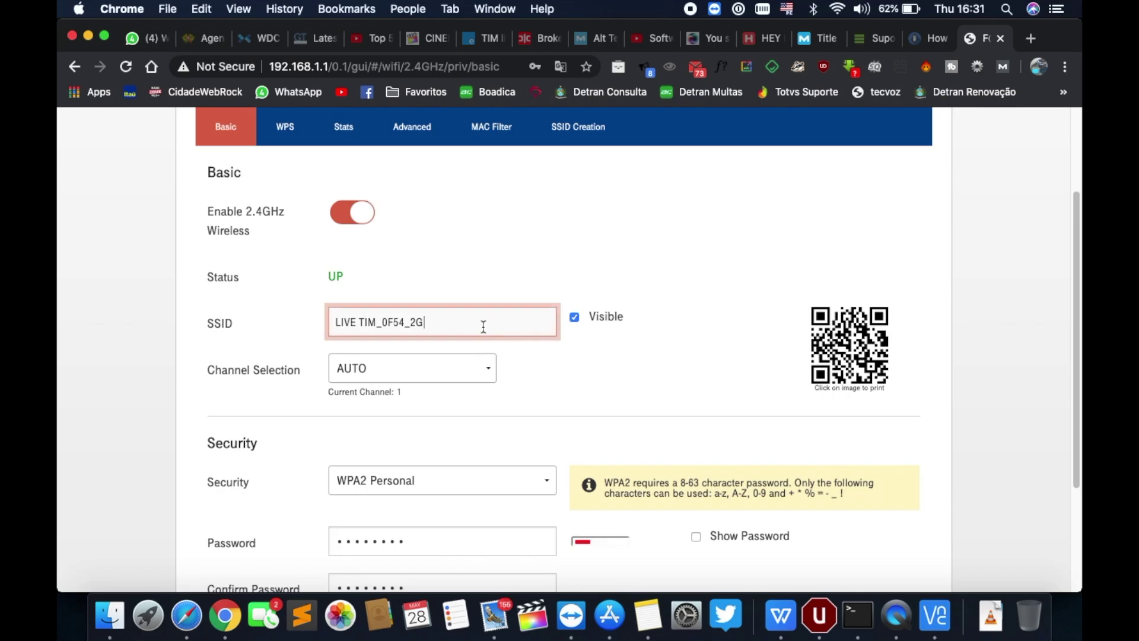
pyautogui.scroll(-2, 490, 444)
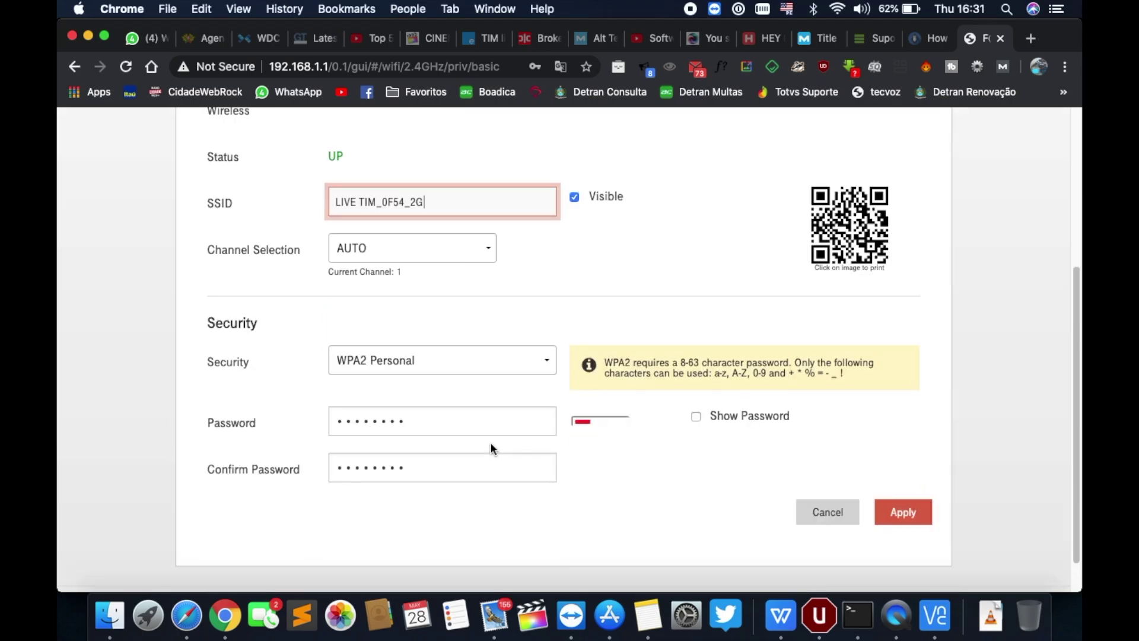
pyautogui.scroll(5, 490, 445)
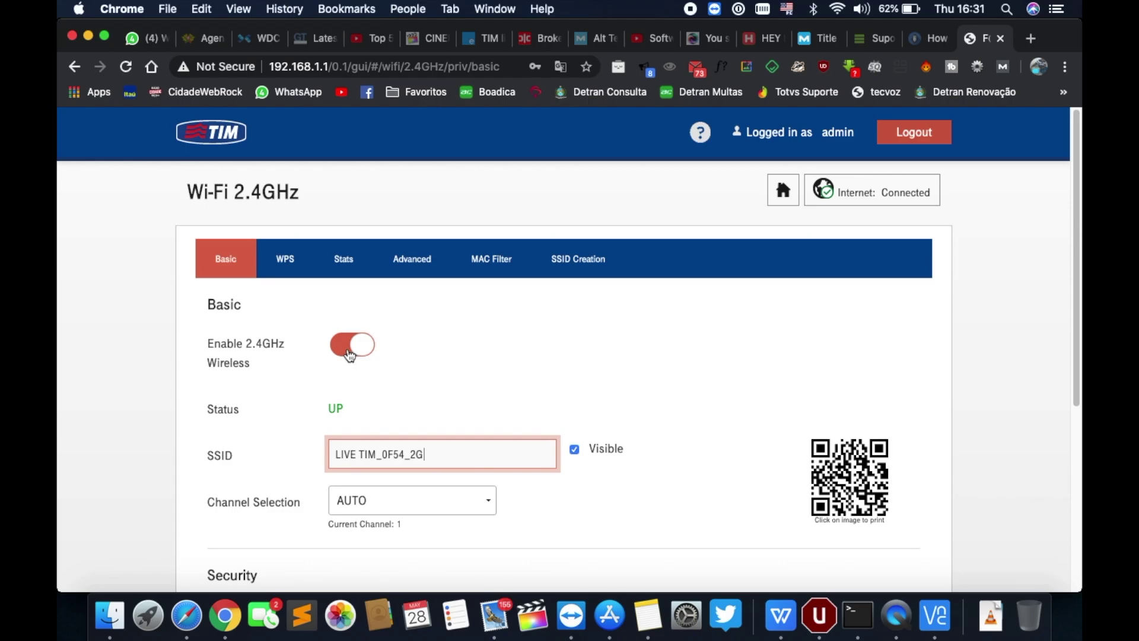
pyautogui.scroll(-5, 681, 401)
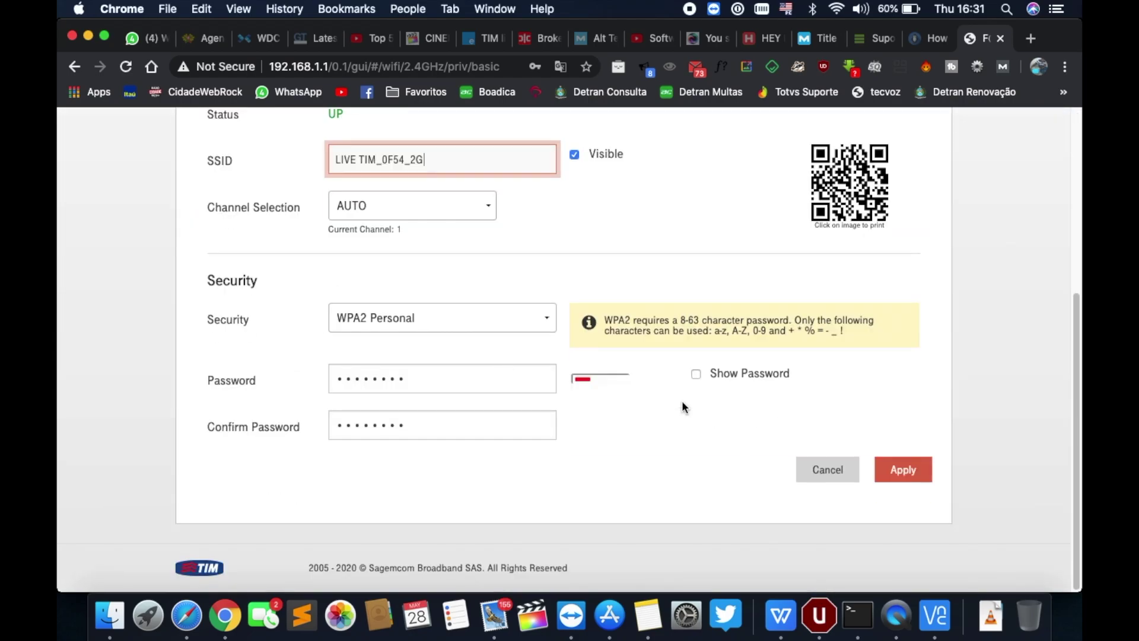
# - Disable the 2.4GHz wireless network, apply the change, and accept the connectivity-loss warning
pyautogui.scroll(5, 682, 400)
pyautogui.click(356, 344)
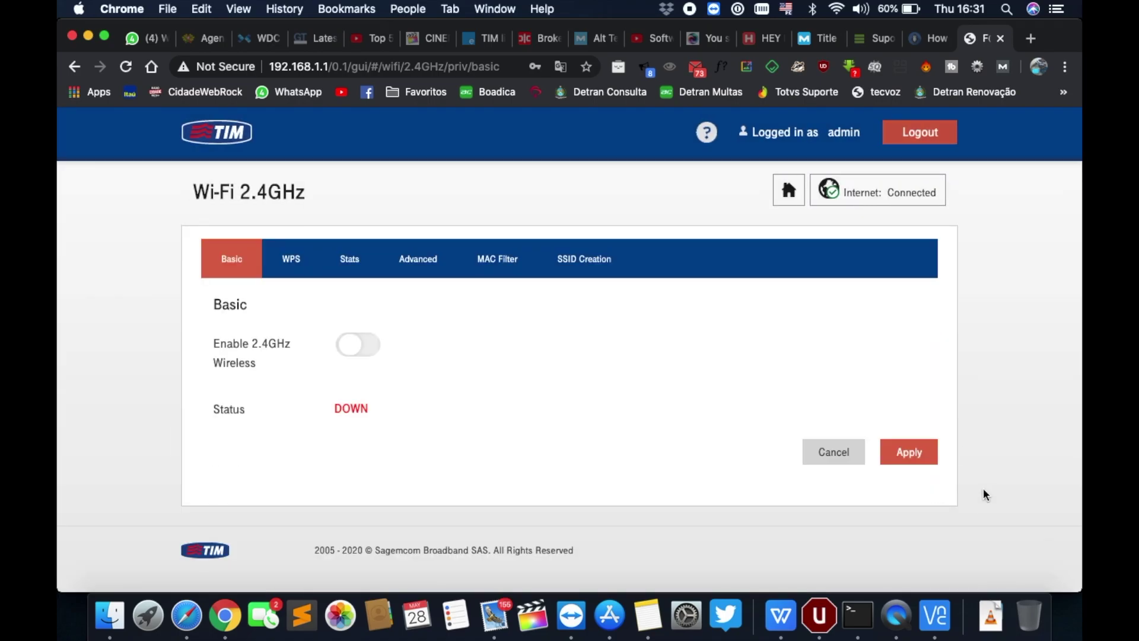
pyautogui.click(908, 451)
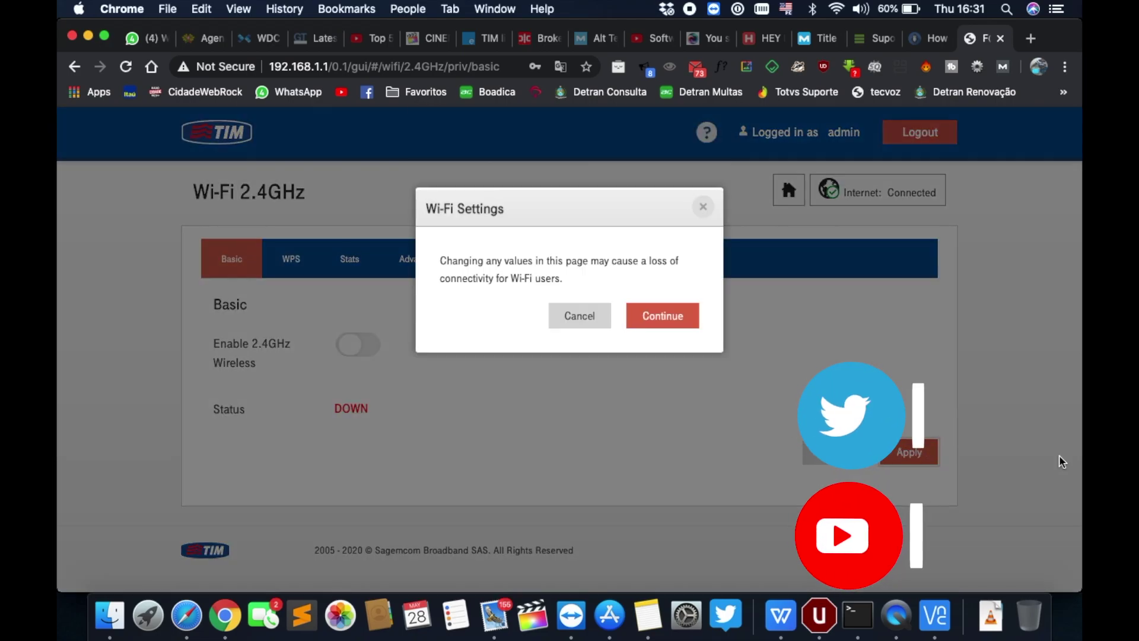
pyautogui.click(662, 316)
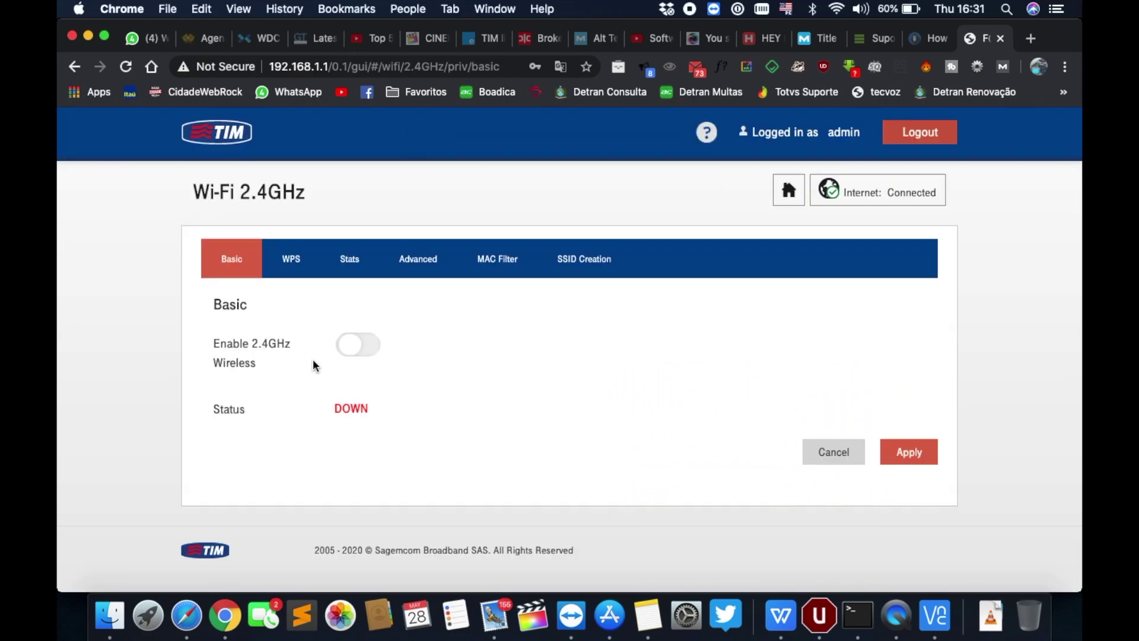
# - Reopen the Wi-Fi 2.4GHz settings from the home page, review the advanced configuration, and go back to the home page
pyautogui.click(231, 139)
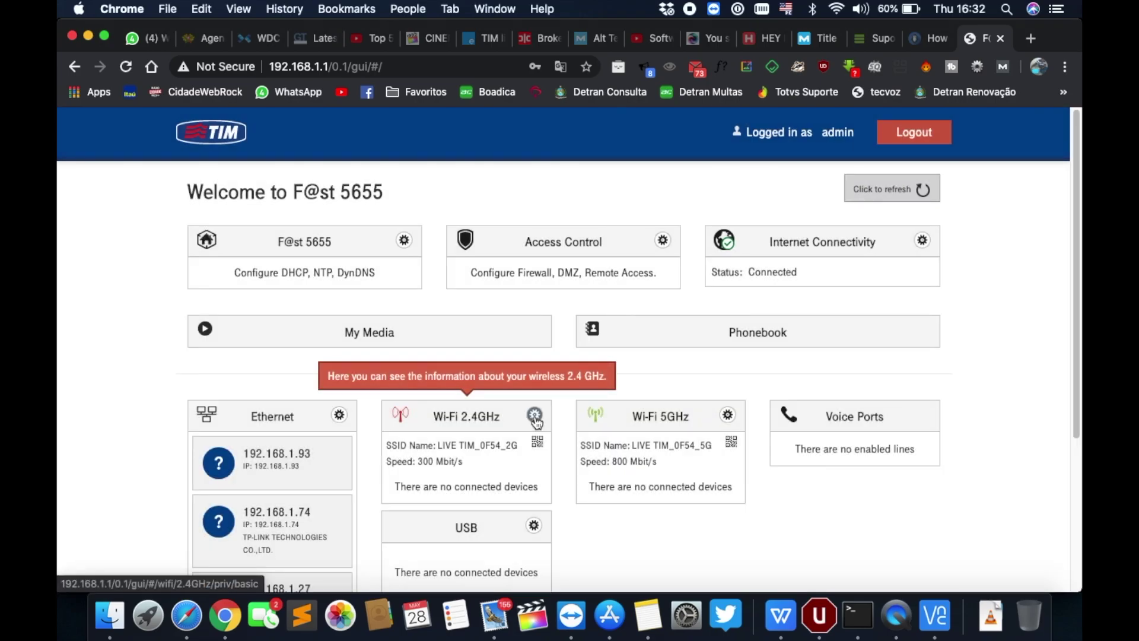
pyautogui.click(536, 420)
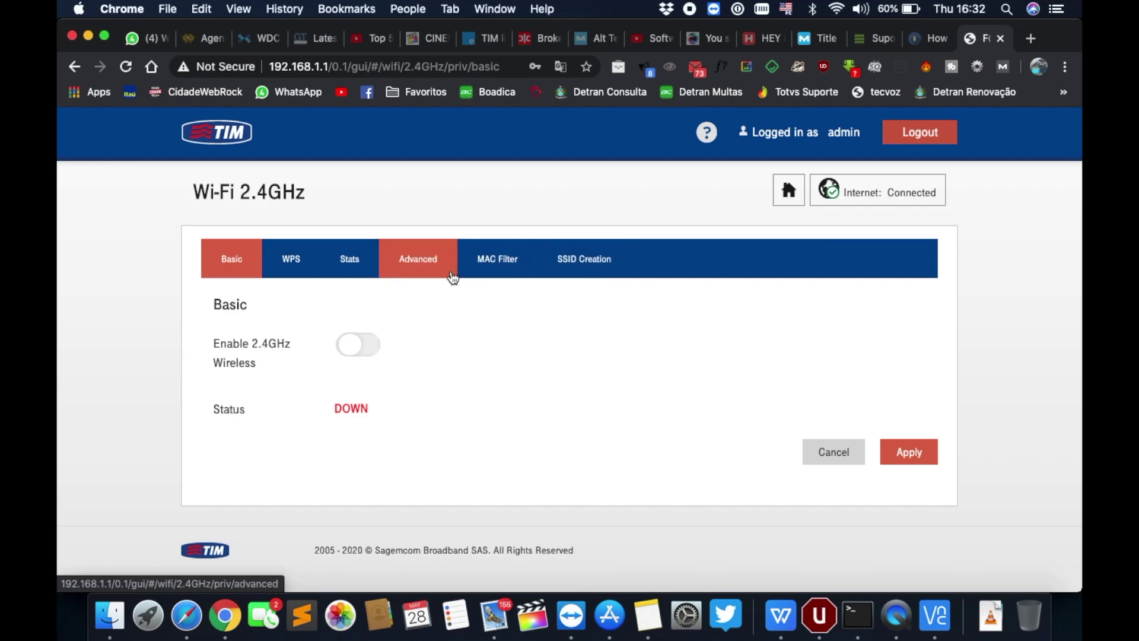
pyautogui.click(408, 266)
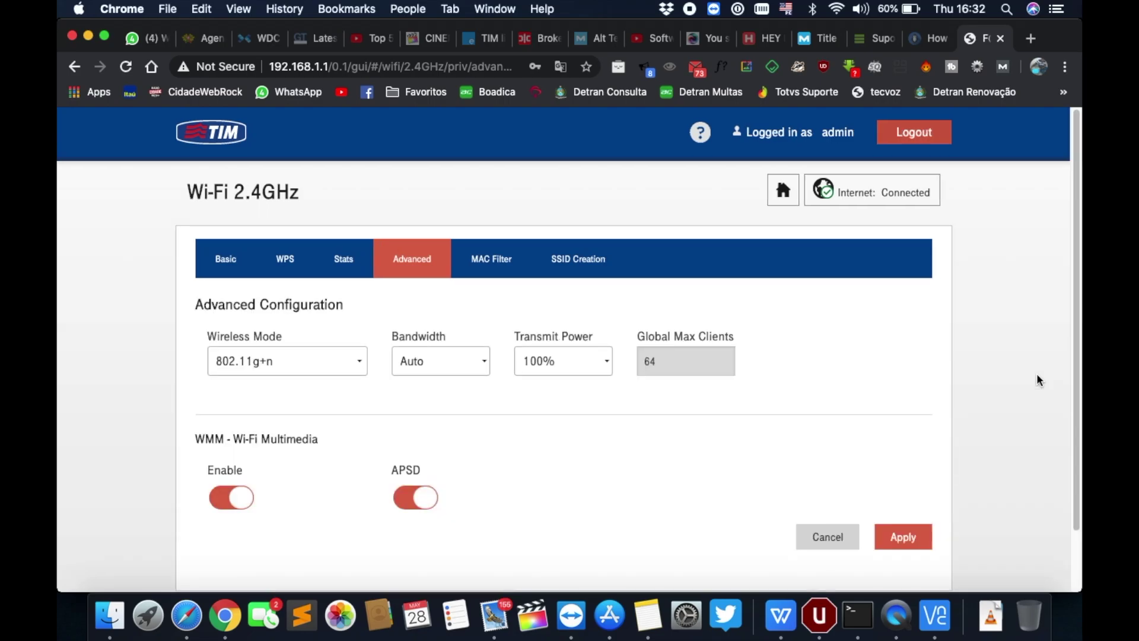
pyautogui.scroll(-1, 1037, 375)
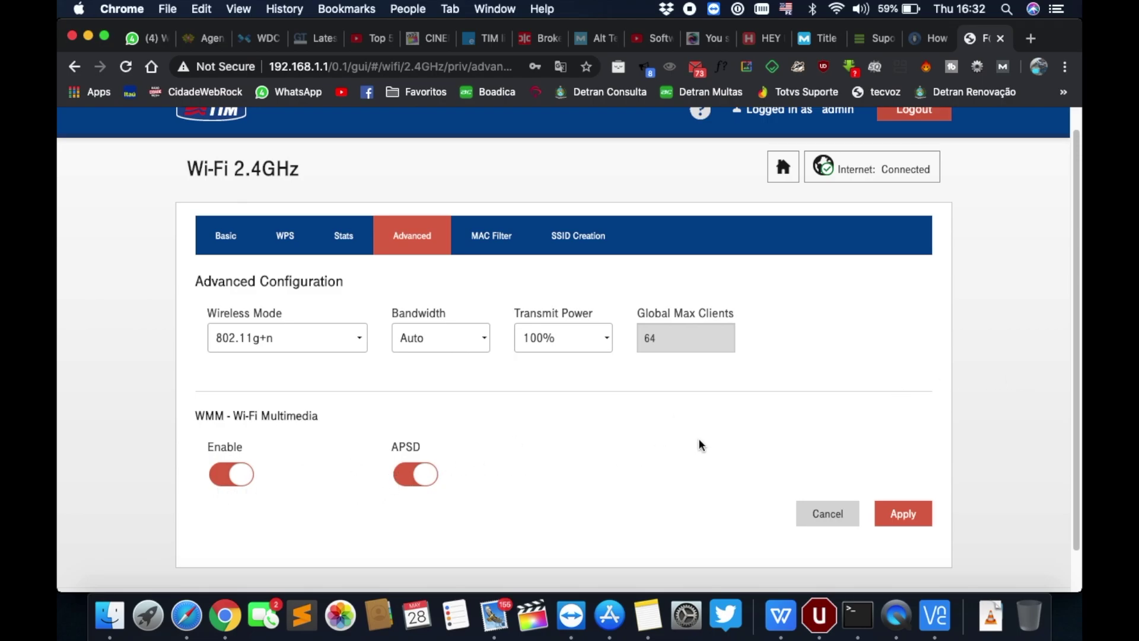
pyautogui.scroll(2, 248, 169)
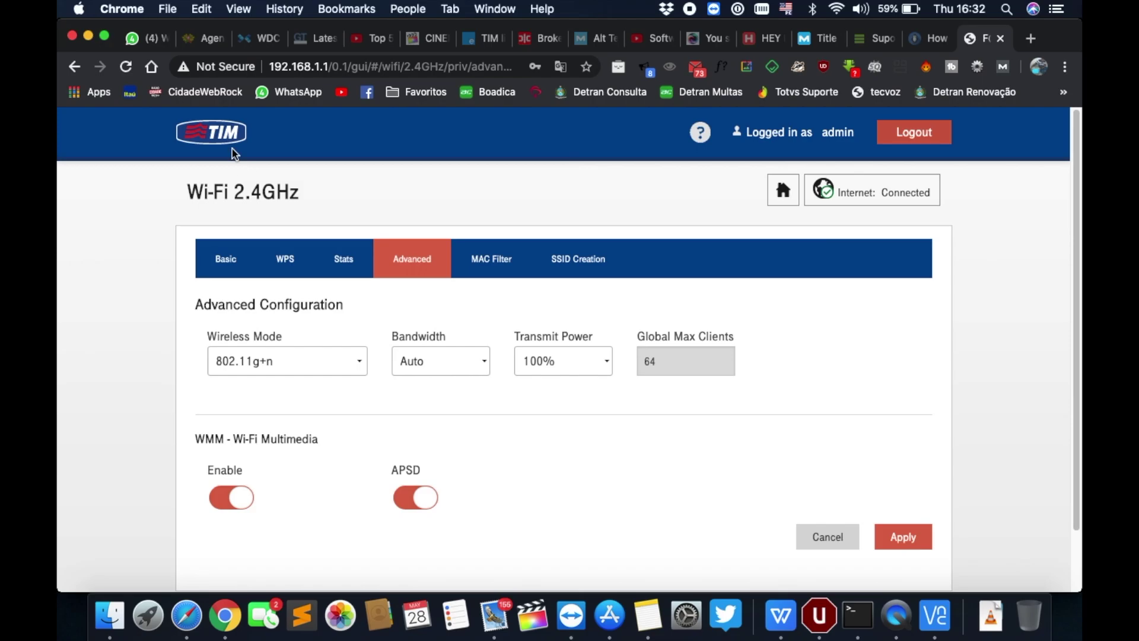
pyautogui.click(232, 145)
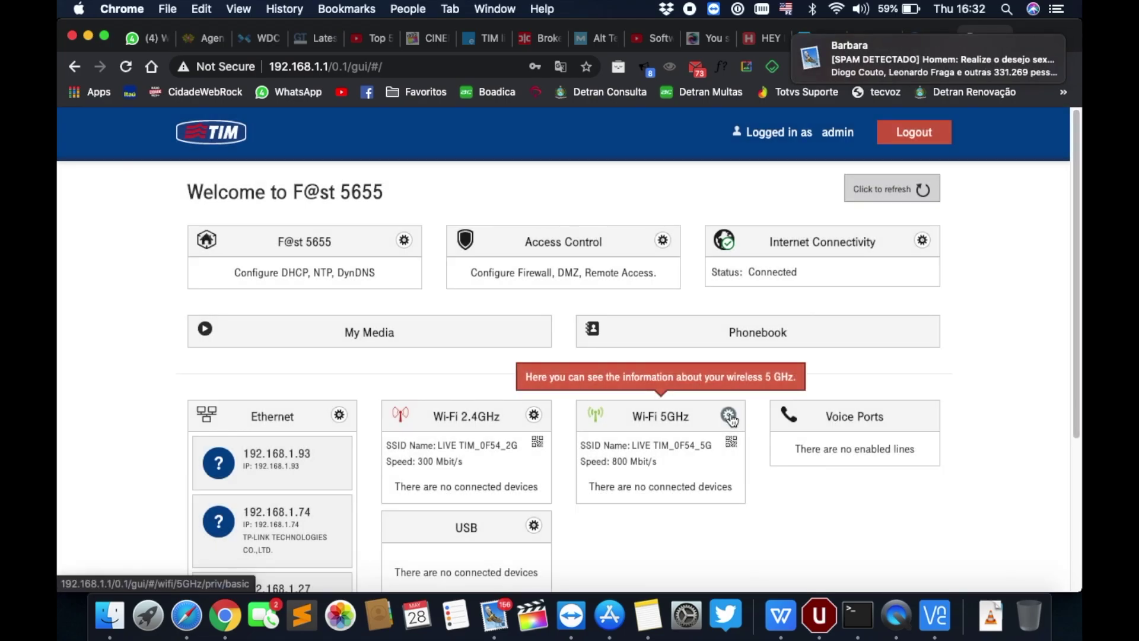
# - Open the Wi-Fi 5GHz settings, disable the 5 GHz wireless network, apply the change, and accept the connectivity-loss warning
pyautogui.click(730, 418)
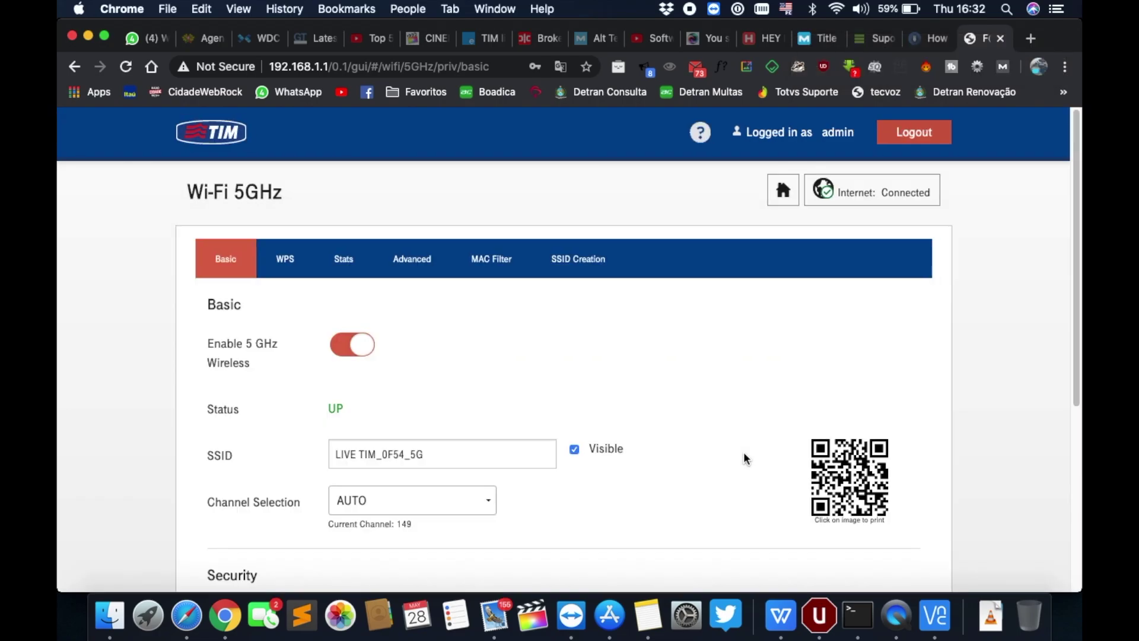
pyautogui.click(329, 355)
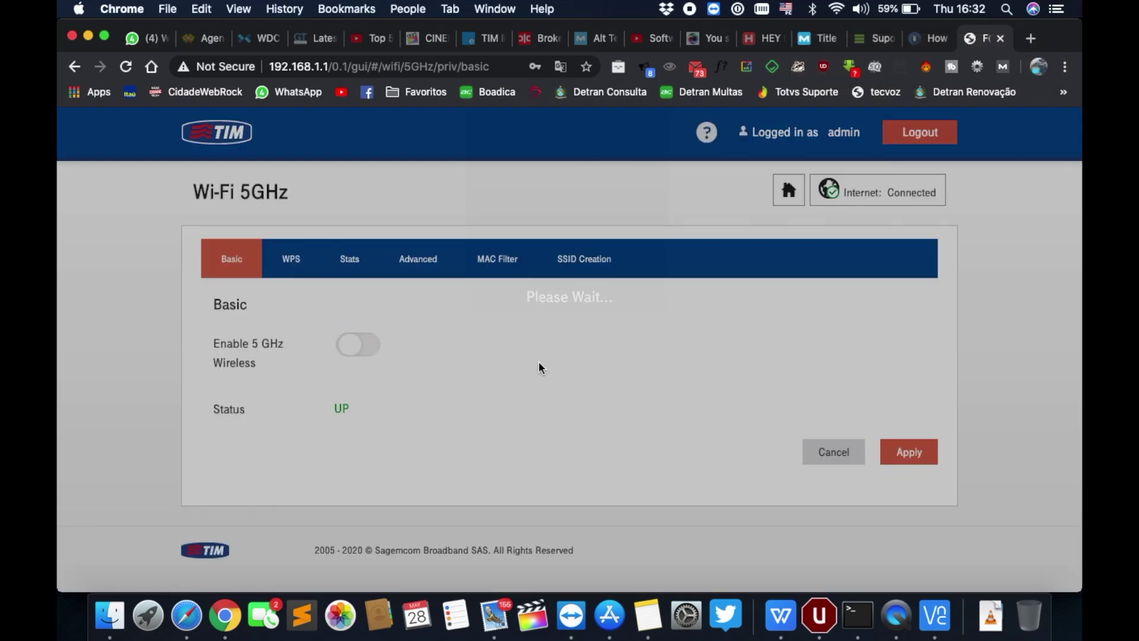
pyautogui.click(908, 453)
pyautogui.click(909, 453)
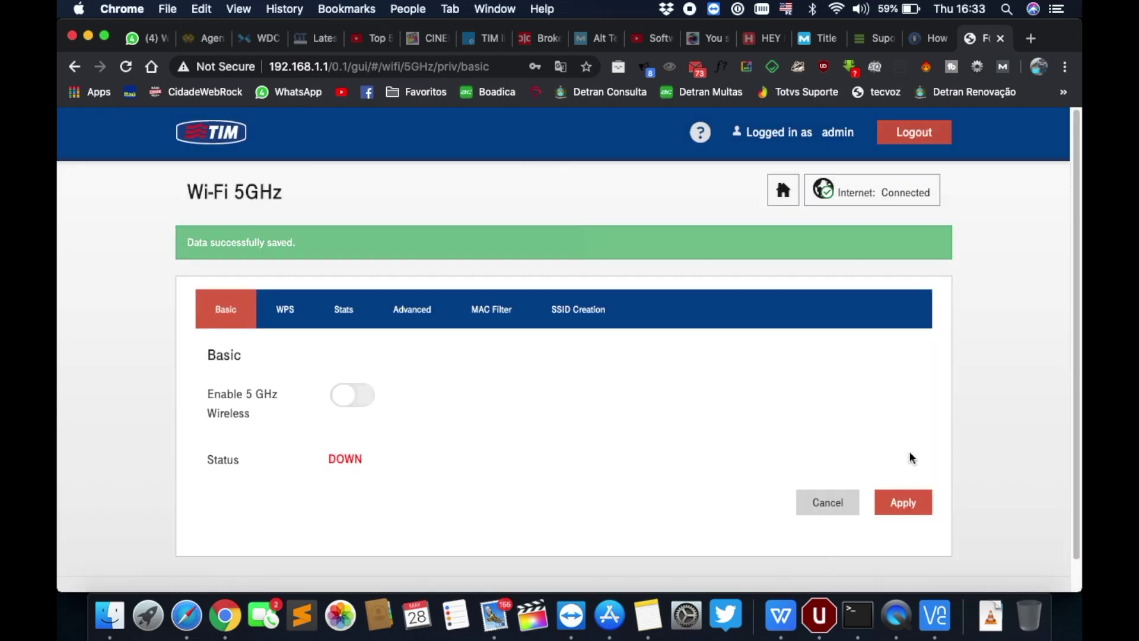
pyautogui.click(903, 504)
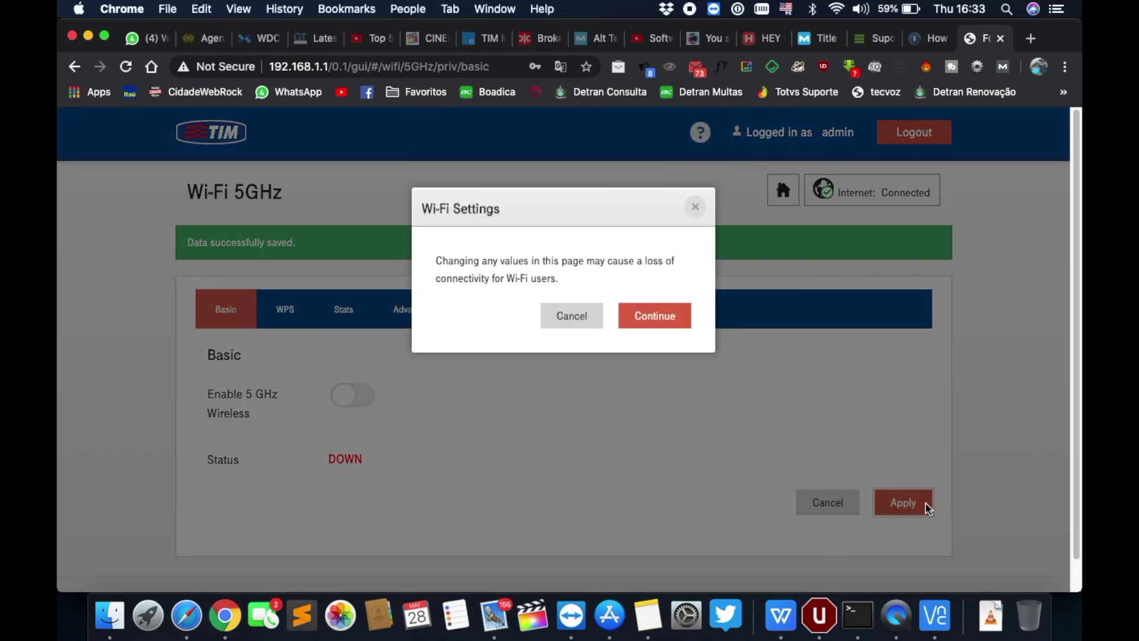
pyautogui.click(649, 325)
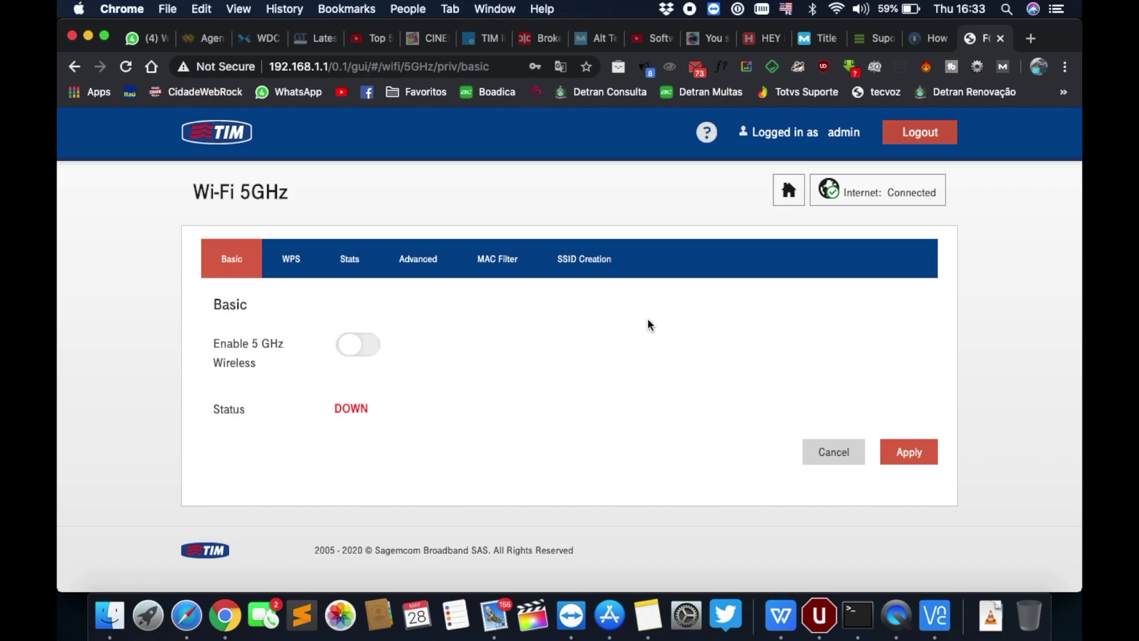
# - Return to the router's home page and open Access Control to review the NAT and UPnP IGD port forwarding settings
pyautogui.click(211, 131)
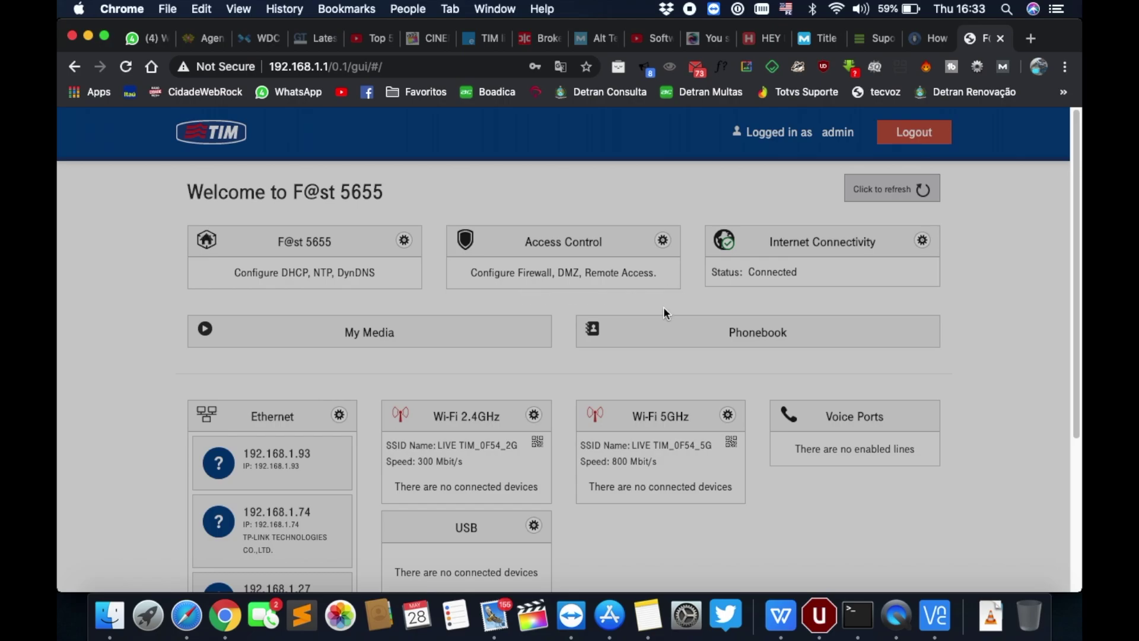
pyautogui.scroll(-2, 663, 307)
pyautogui.click(664, 189)
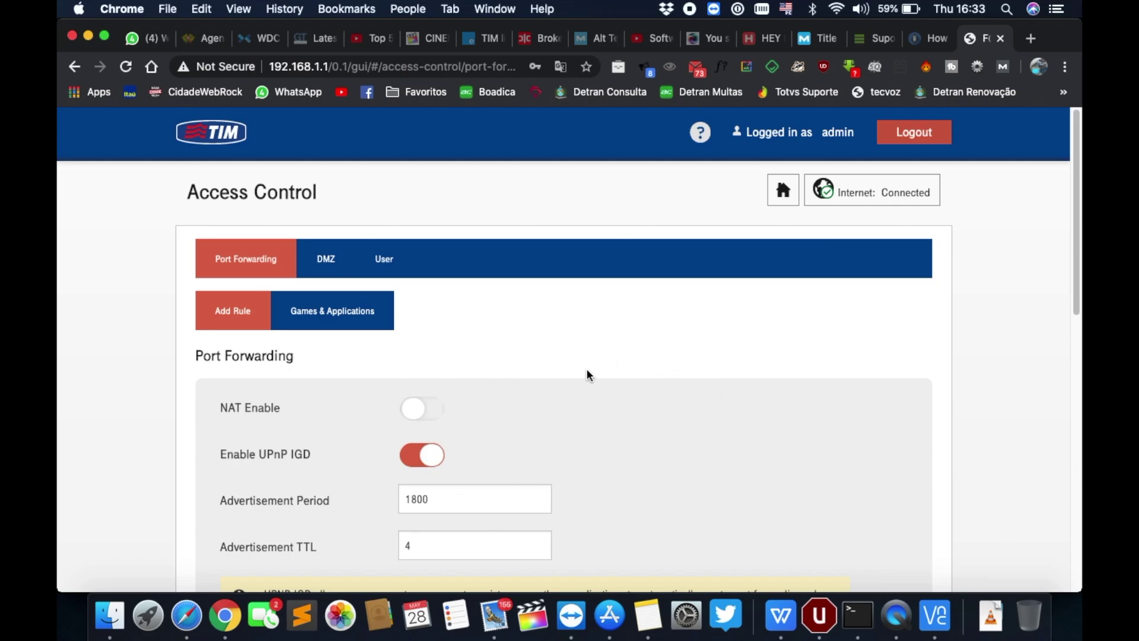
pyautogui.scroll(-5, 682, 373)
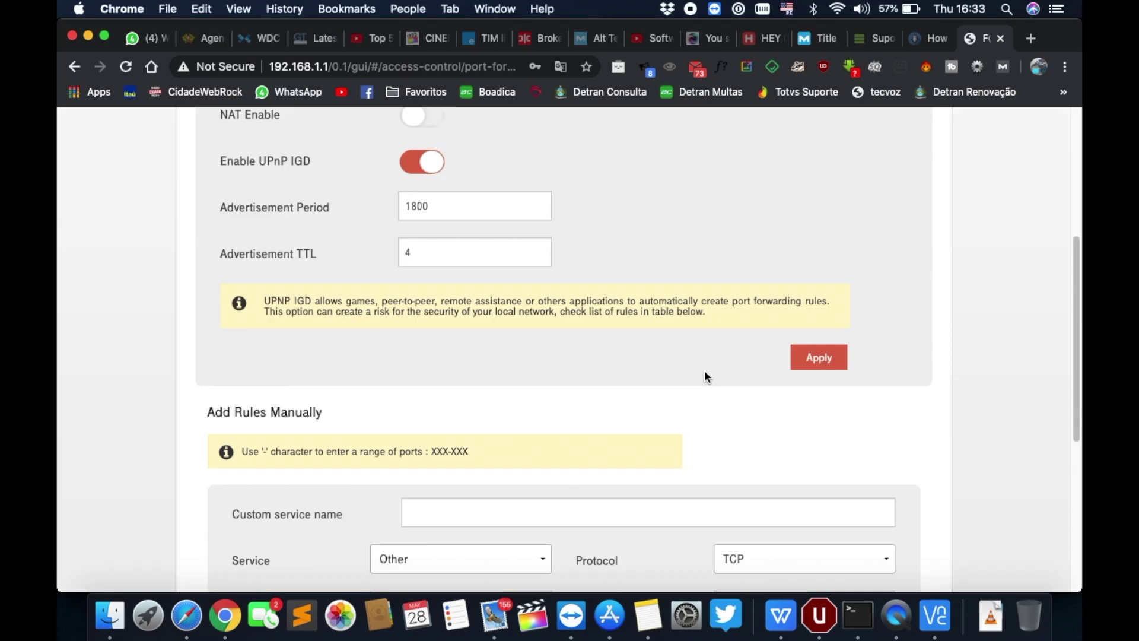
pyautogui.scroll(2, 703, 370)
pyautogui.scroll(2, 688, 365)
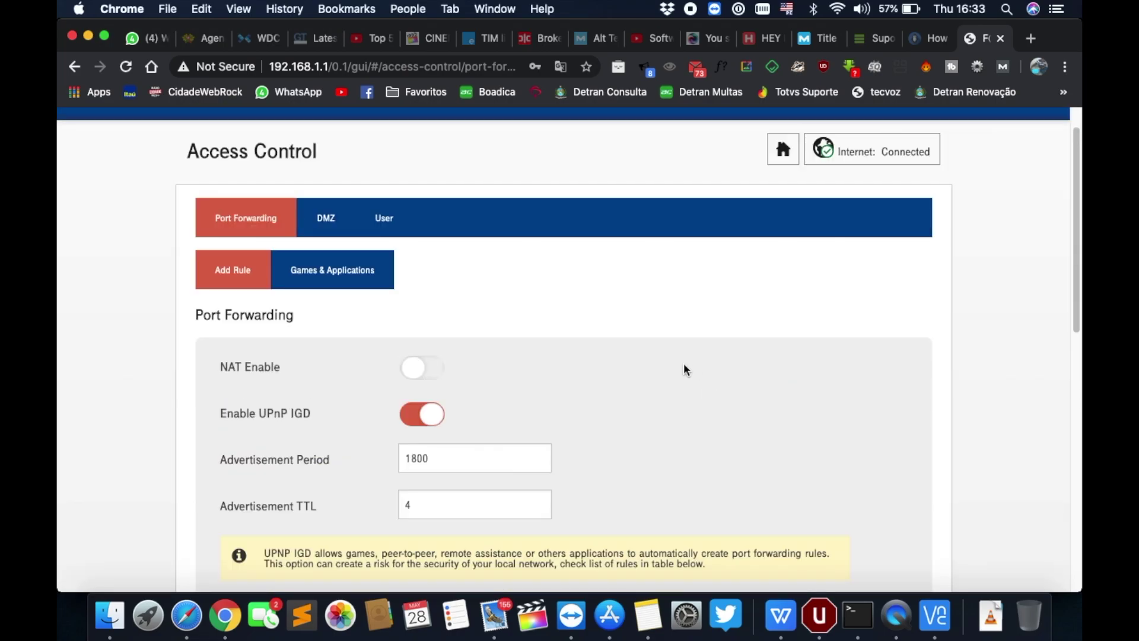
pyautogui.scroll(-2, 620, 353)
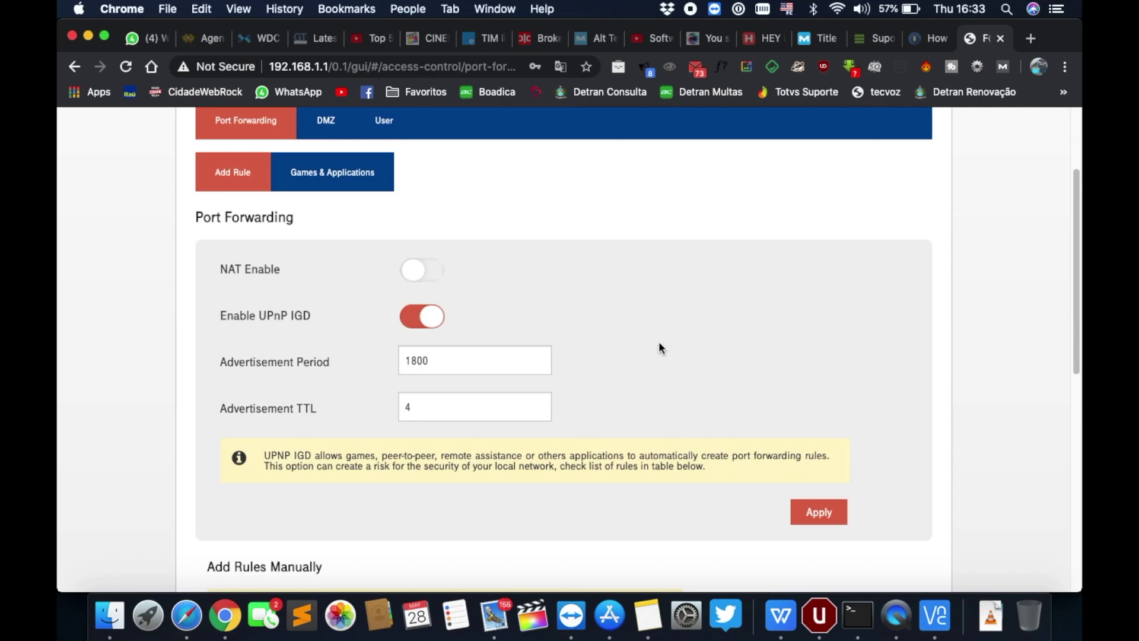
# - Enter cftv as the custom service name of a manual port forwarding rule
pyautogui.scroll(-5, 685, 379)
pyautogui.click(475, 344)
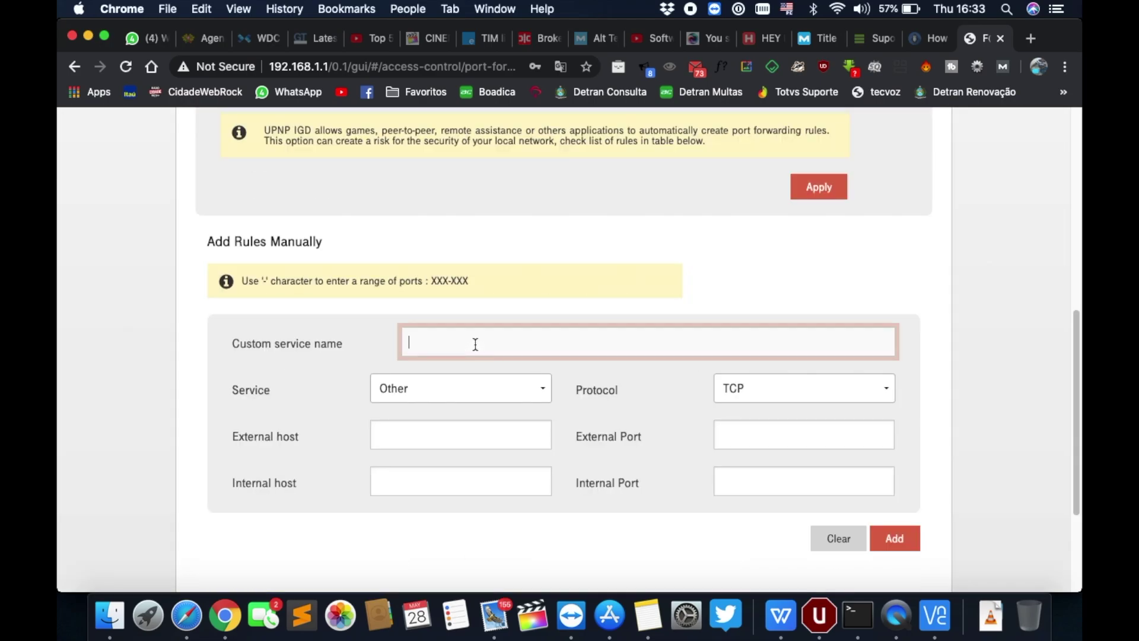
pyautogui.write('v')
pyautogui.press('BackSpace')
pyautogui.write('cftv')
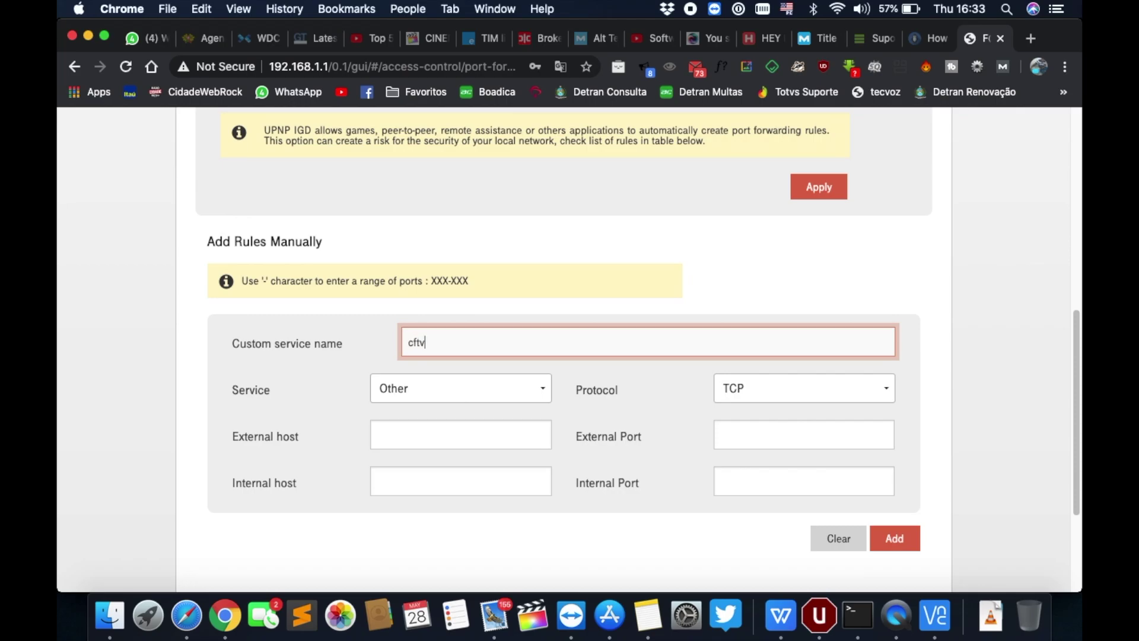
# - Look through the available services and protocols for the manual rule, leaving Other and TCP selected
pyautogui.click(511, 387)
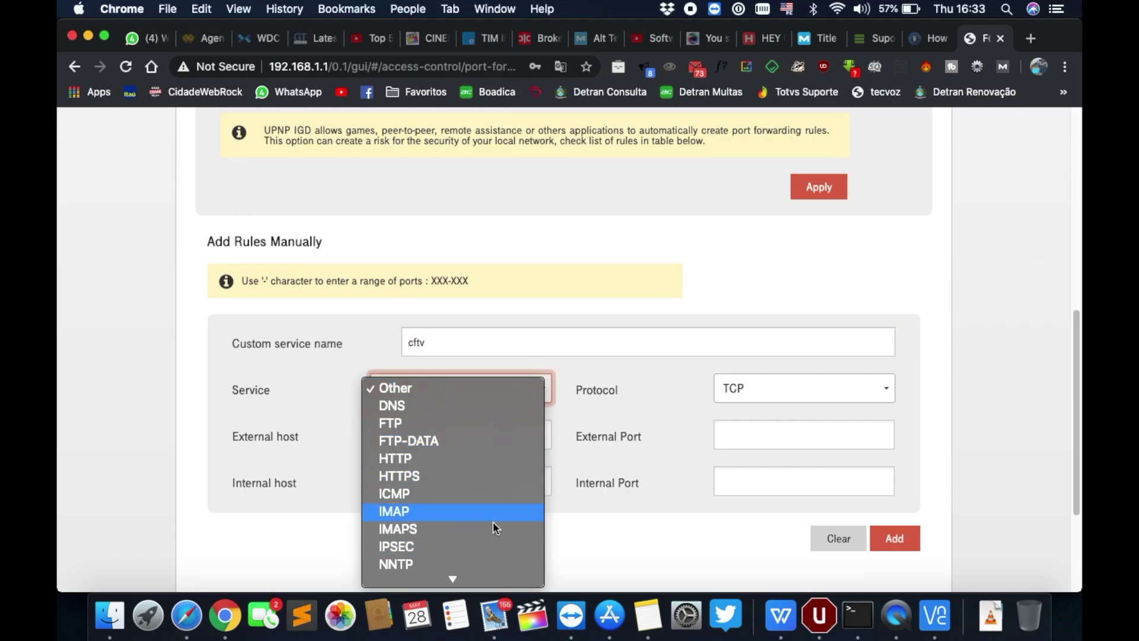
pyautogui.scroll(-1, 478, 536)
pyautogui.scroll(-2, 479, 396)
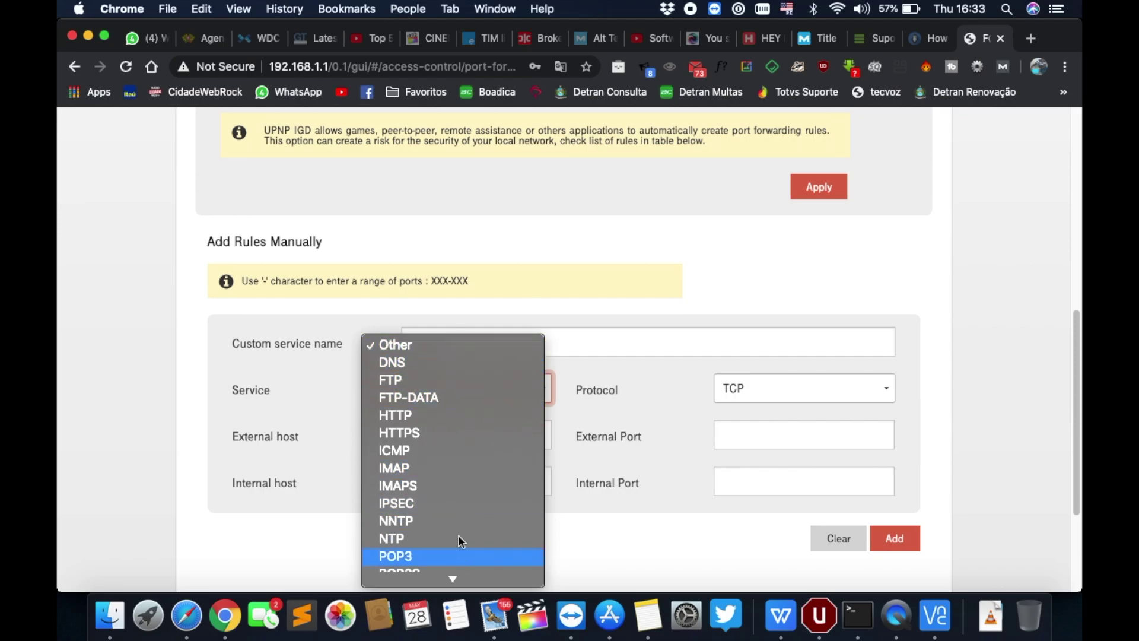
pyautogui.scroll(-2, 403, 541)
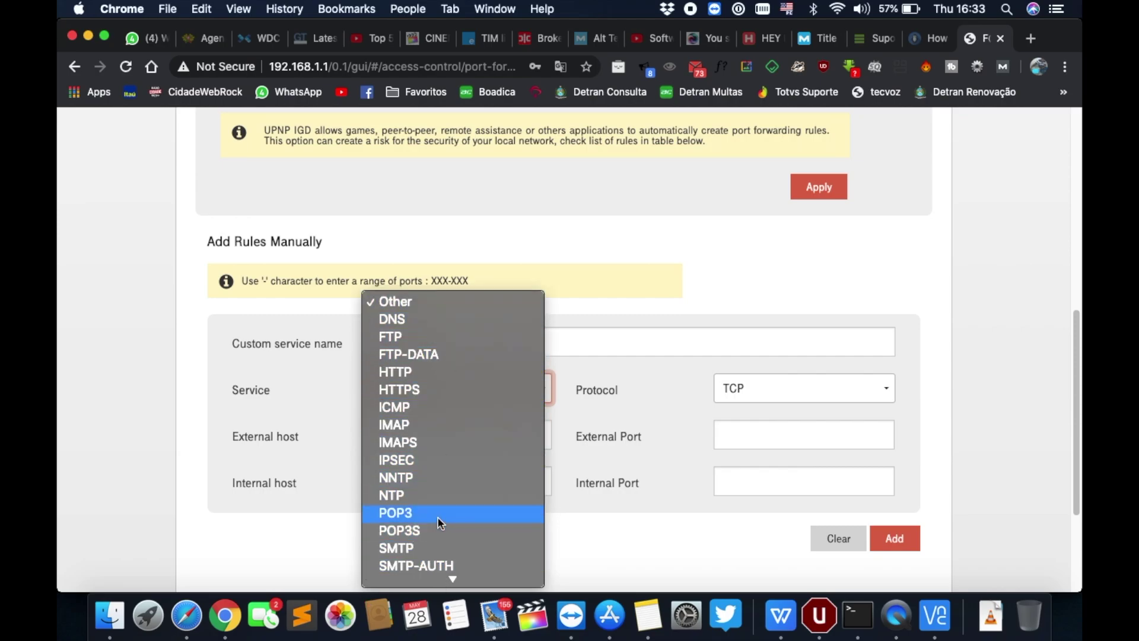
pyautogui.click(647, 415)
pyautogui.click(763, 392)
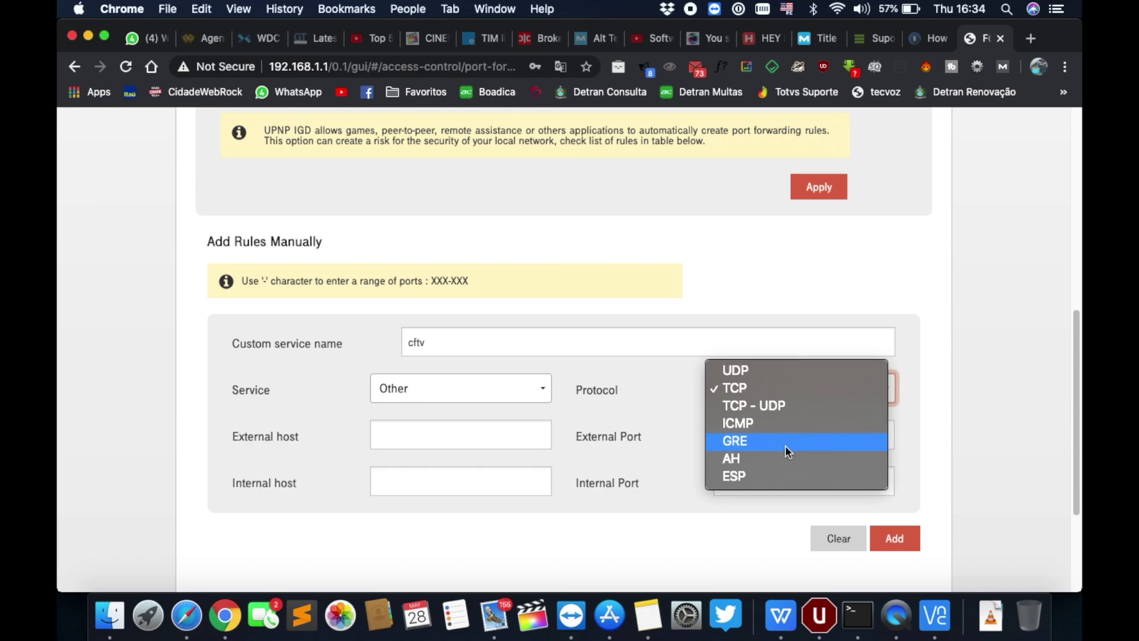
pyautogui.click(659, 387)
# - Point out the rule's external and internal host and port fields without filling them in
pyautogui.click(443, 442)
pyautogui.click(457, 482)
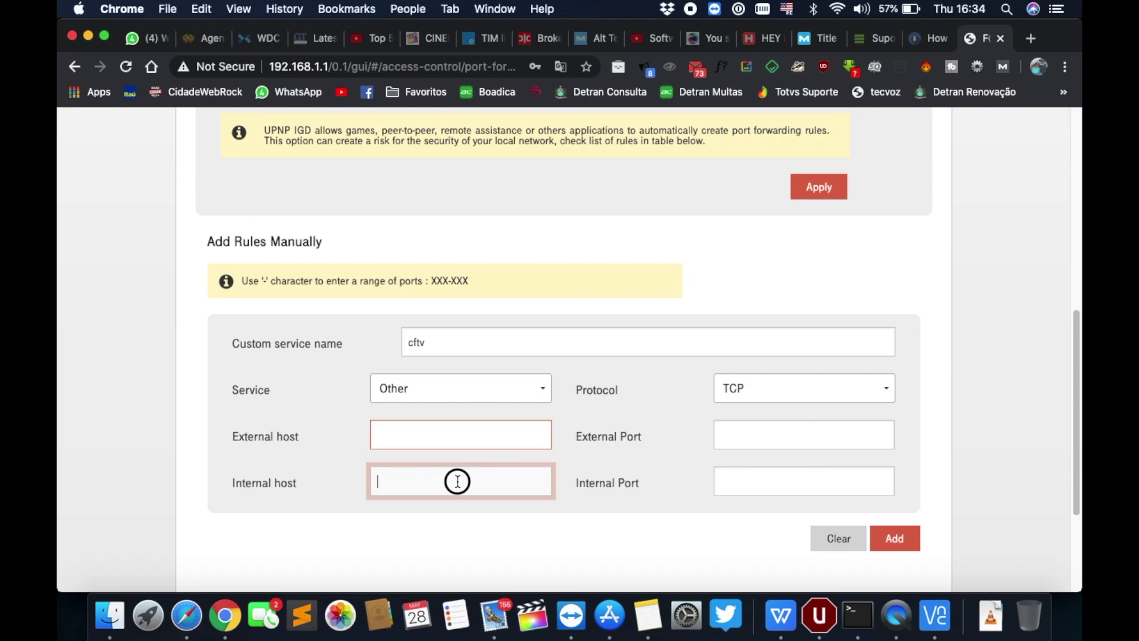
pyautogui.click(767, 431)
pyautogui.click(771, 481)
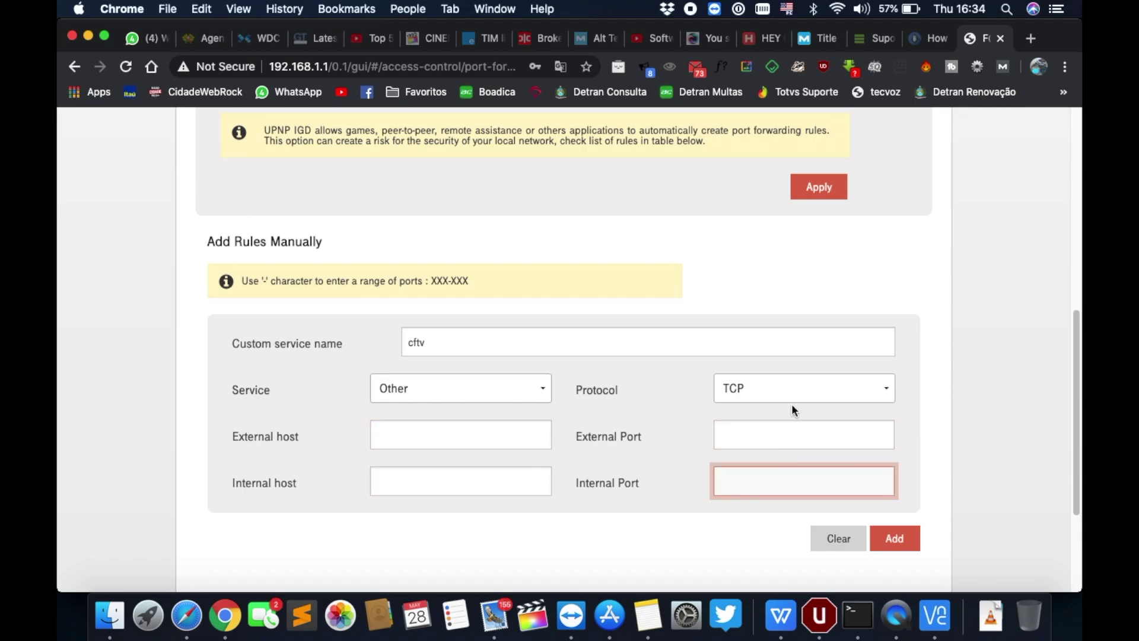
pyautogui.click(495, 438)
pyautogui.click(797, 446)
pyautogui.click(435, 482)
pyautogui.click(763, 484)
# - Switch to the DMZ settings and discard the unsaved port forwarding rule
pyautogui.scroll(10, 539, 518)
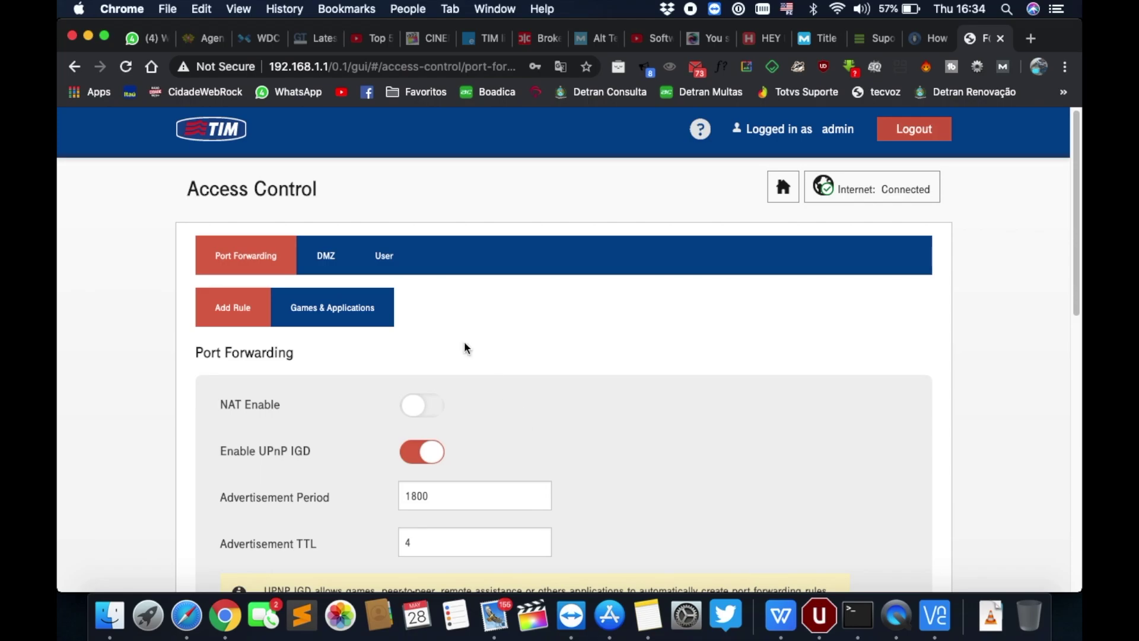
pyautogui.click(332, 265)
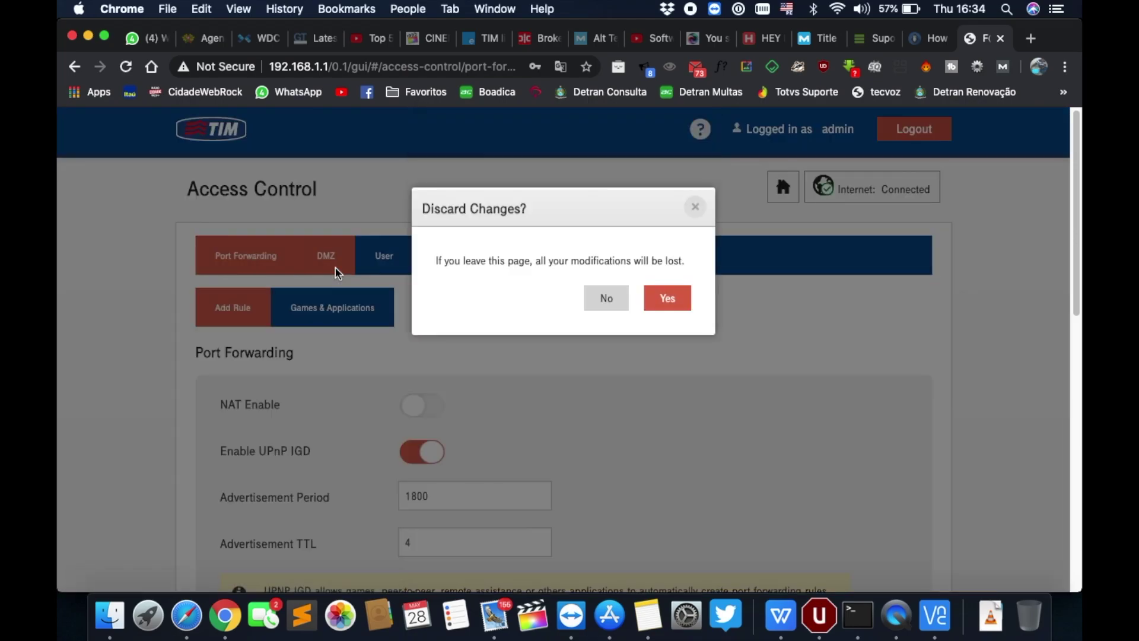
pyautogui.click(667, 299)
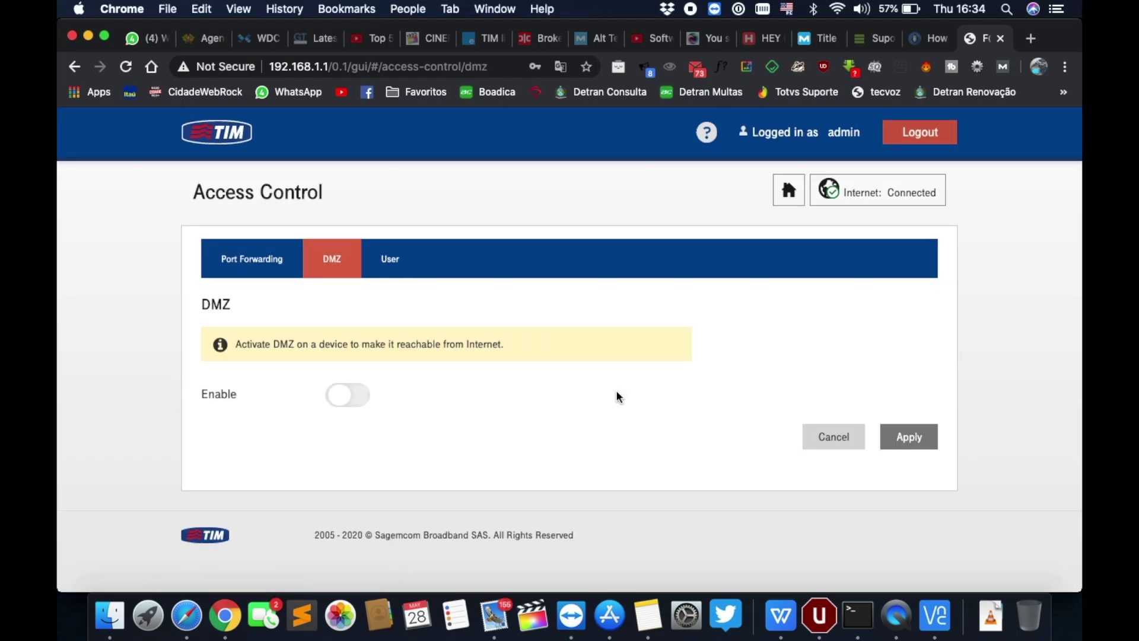
# - Try enabling the DMZ, check the devices offered as local host, and discard the unsaved change
pyautogui.click(356, 395)
pyautogui.click(377, 446)
pyautogui.click(593, 444)
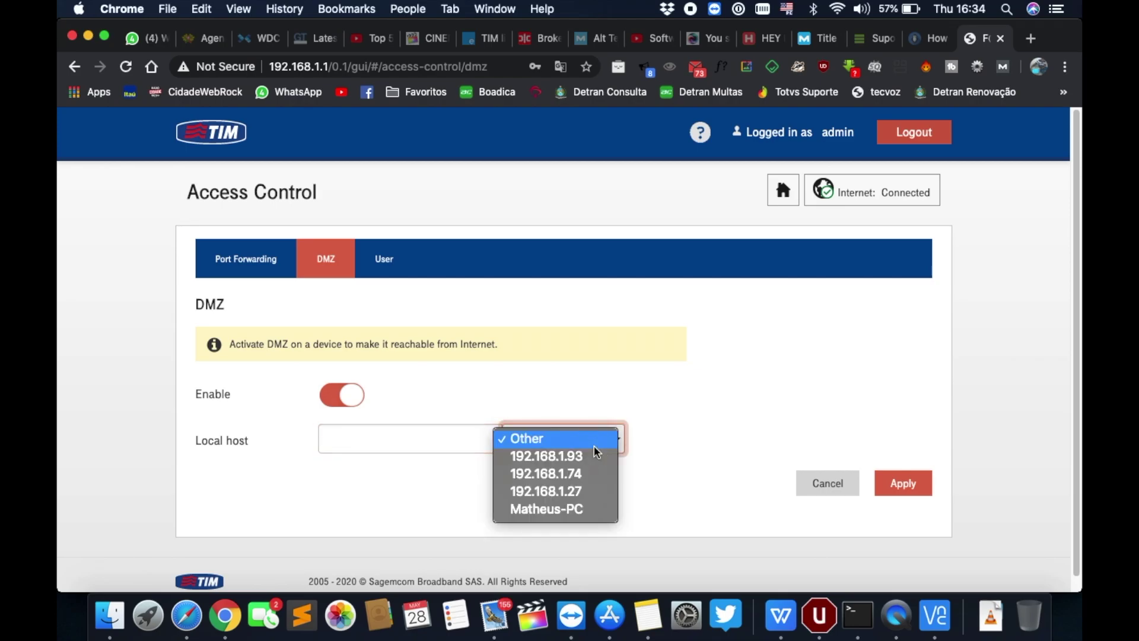
pyautogui.click(639, 383)
pyautogui.click(383, 442)
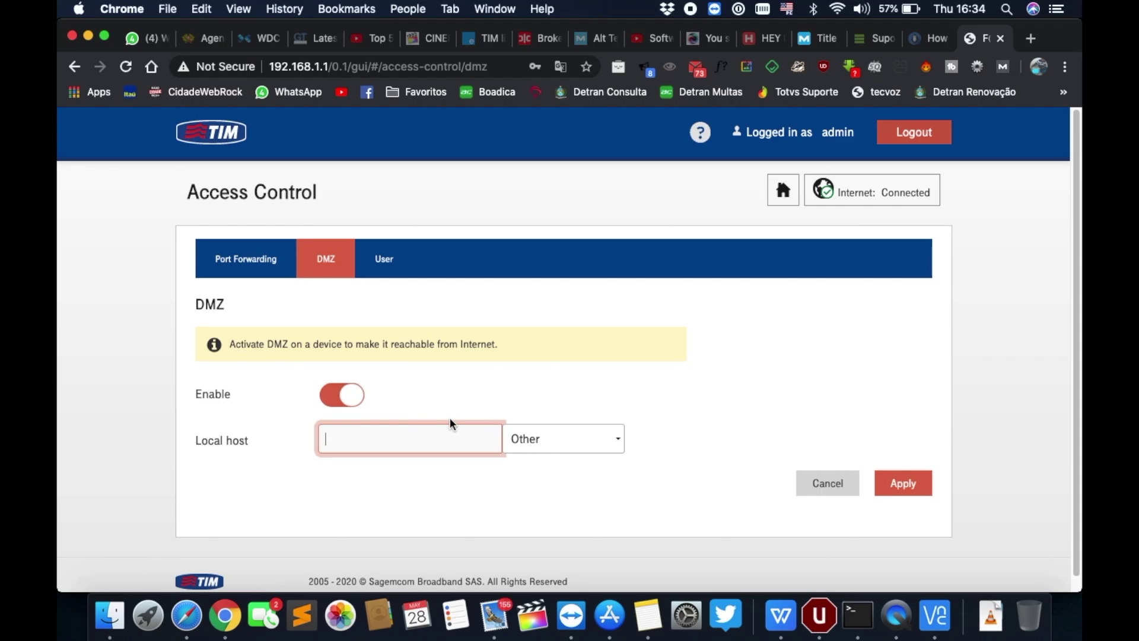
pyautogui.click(246, 255)
pyautogui.click(672, 300)
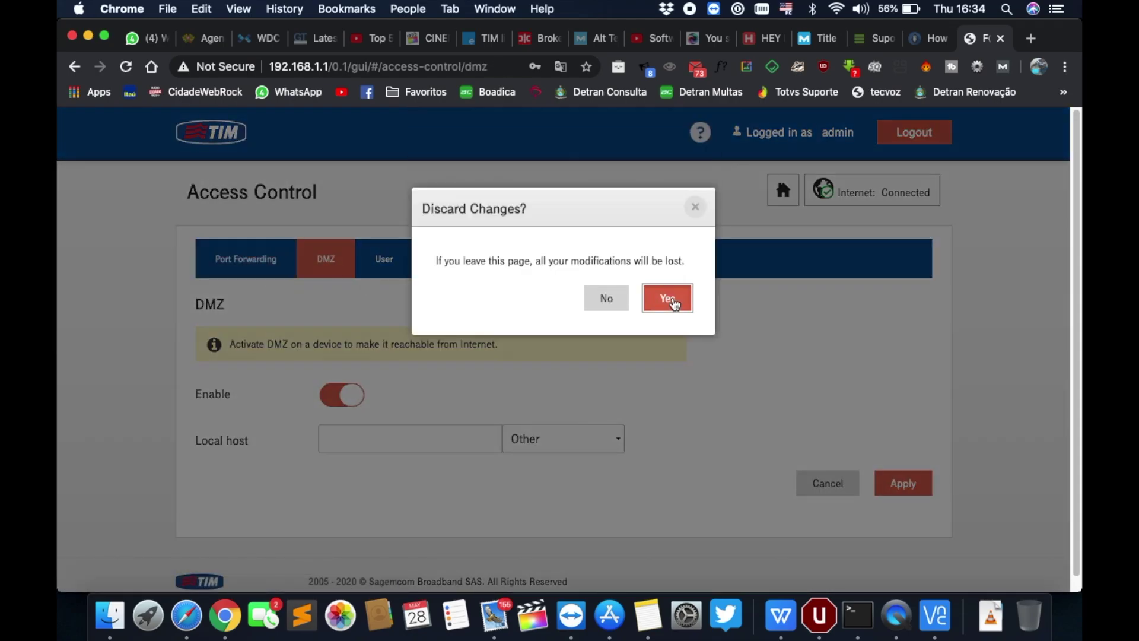
pyautogui.click(330, 259)
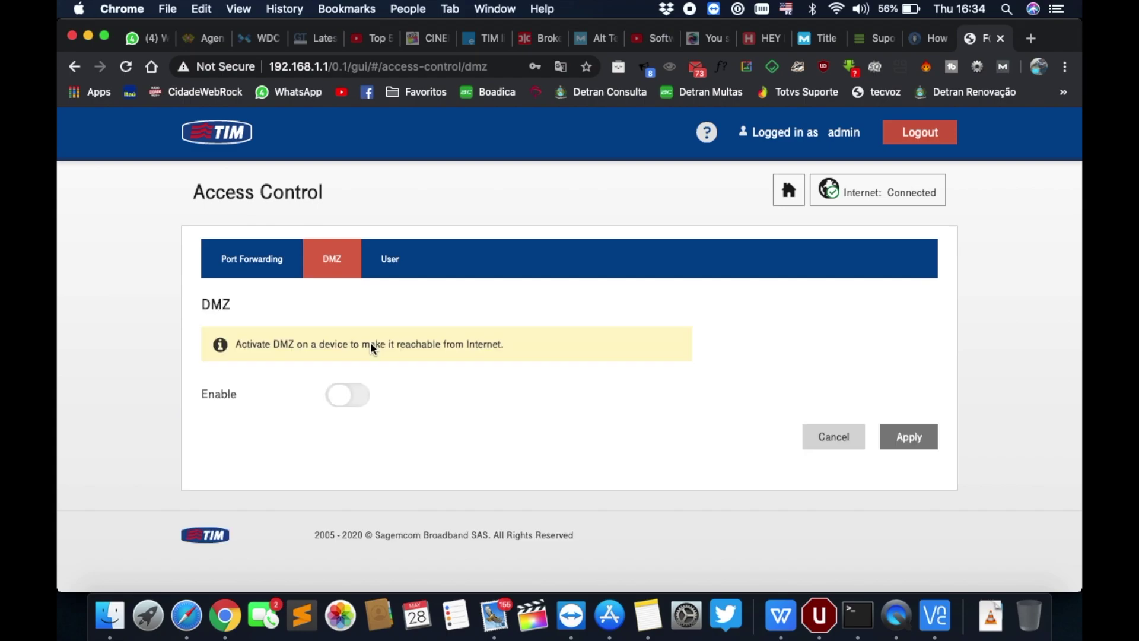
# - Go back to the port forwarding rule page and look over its settings again
pyautogui.click(274, 261)
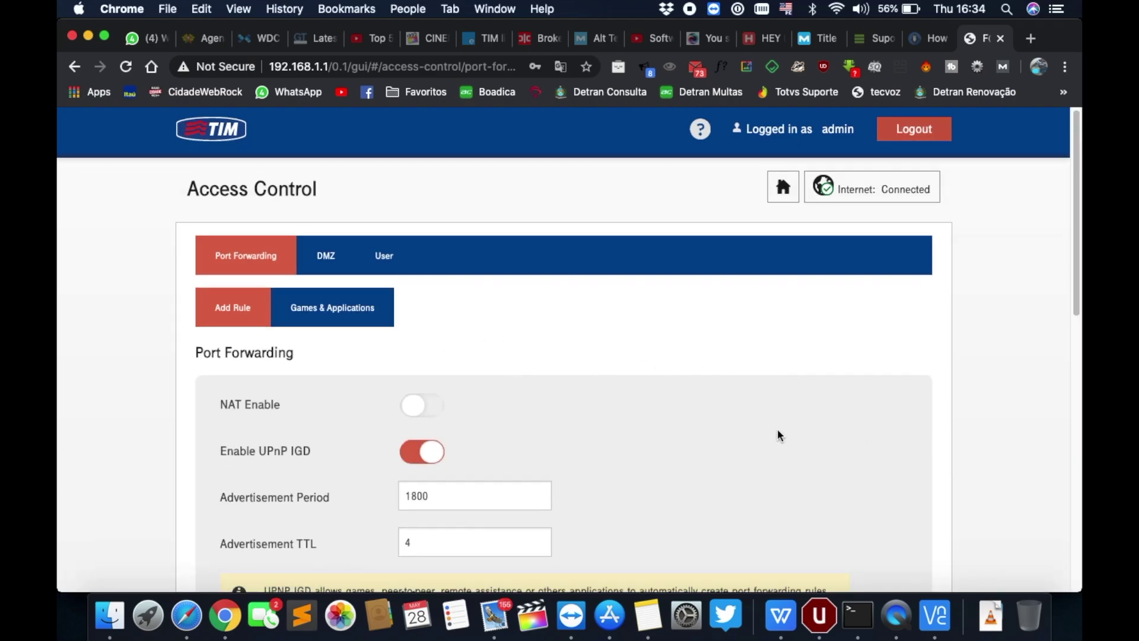
pyautogui.scroll(-10, 777, 430)
pyautogui.scroll(10, 773, 428)
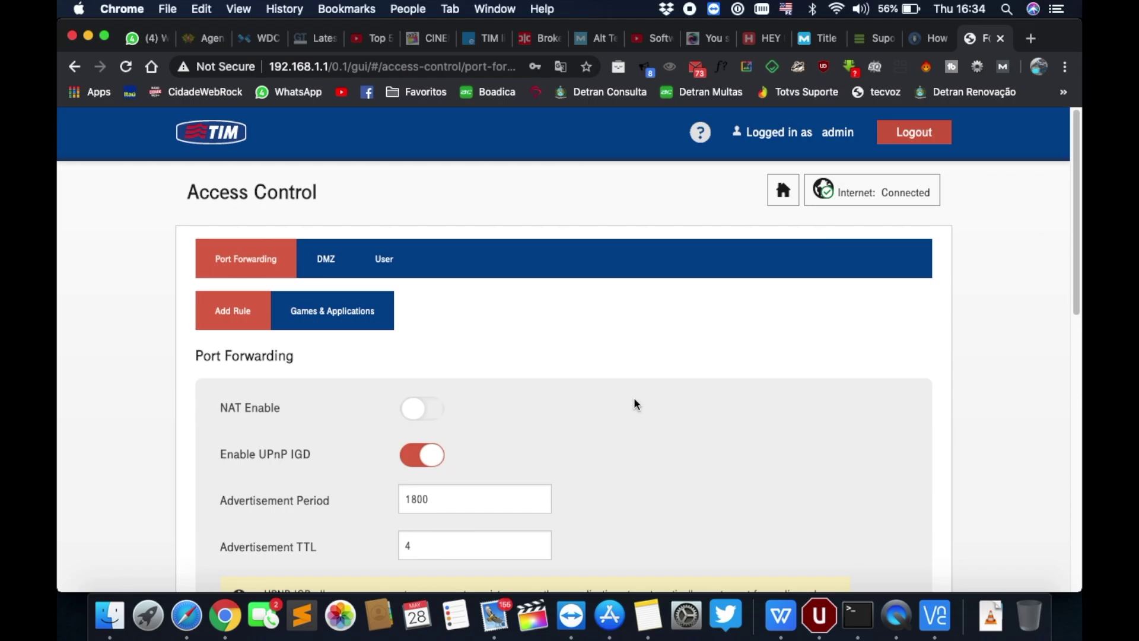
# - Browse the port forwarding presets in Games & Applications, choose Counter Strike, and activate the empty IP address field
pyautogui.click(319, 319)
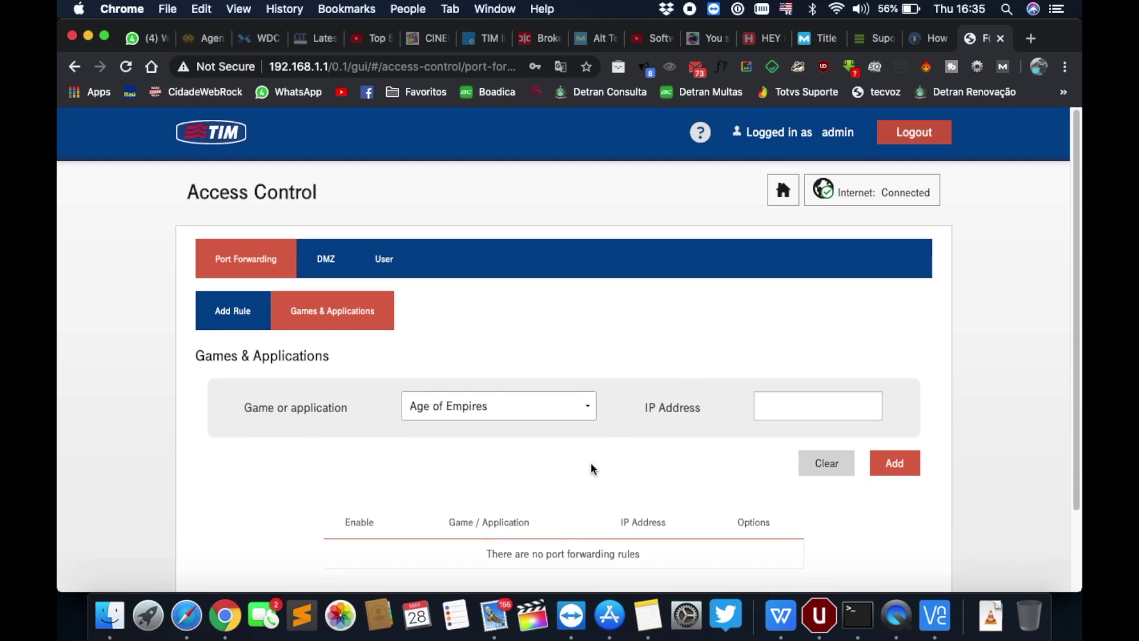
pyautogui.click(592, 408)
pyautogui.scroll(-10, 591, 430)
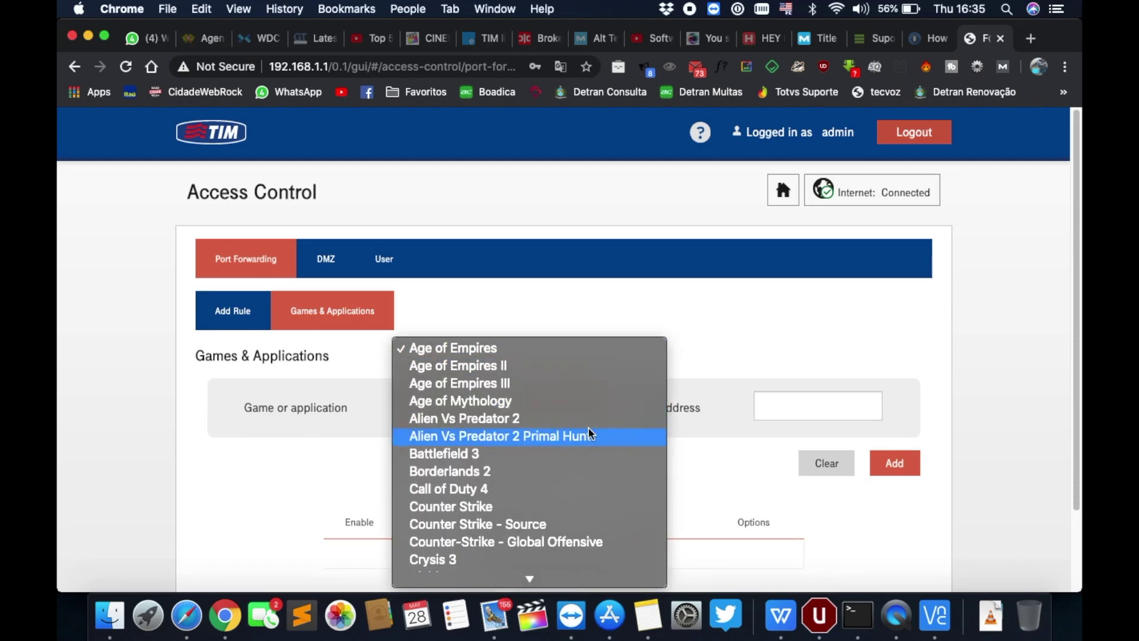
pyautogui.scroll(-8, 591, 433)
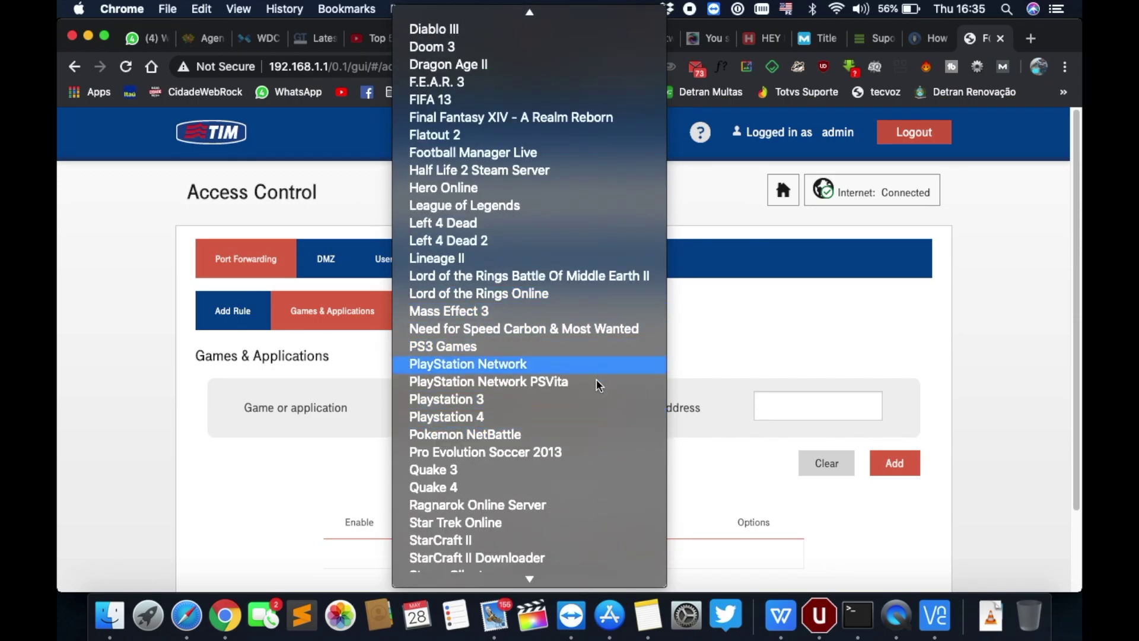
pyautogui.scroll(-5, 603, 538)
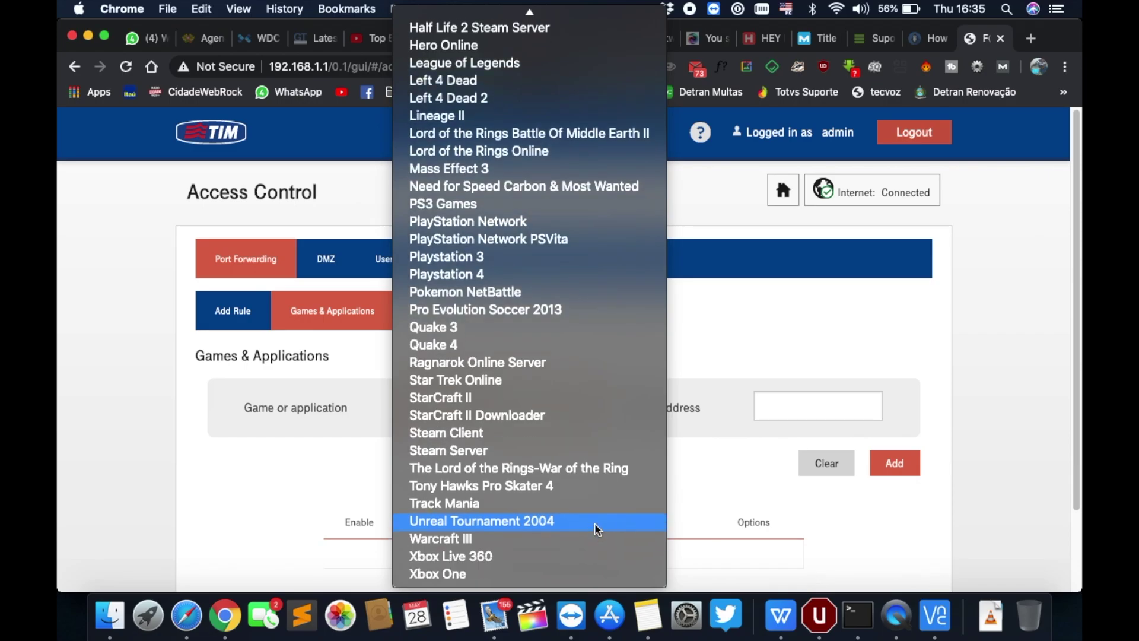
pyautogui.scroll(10, 588, 382)
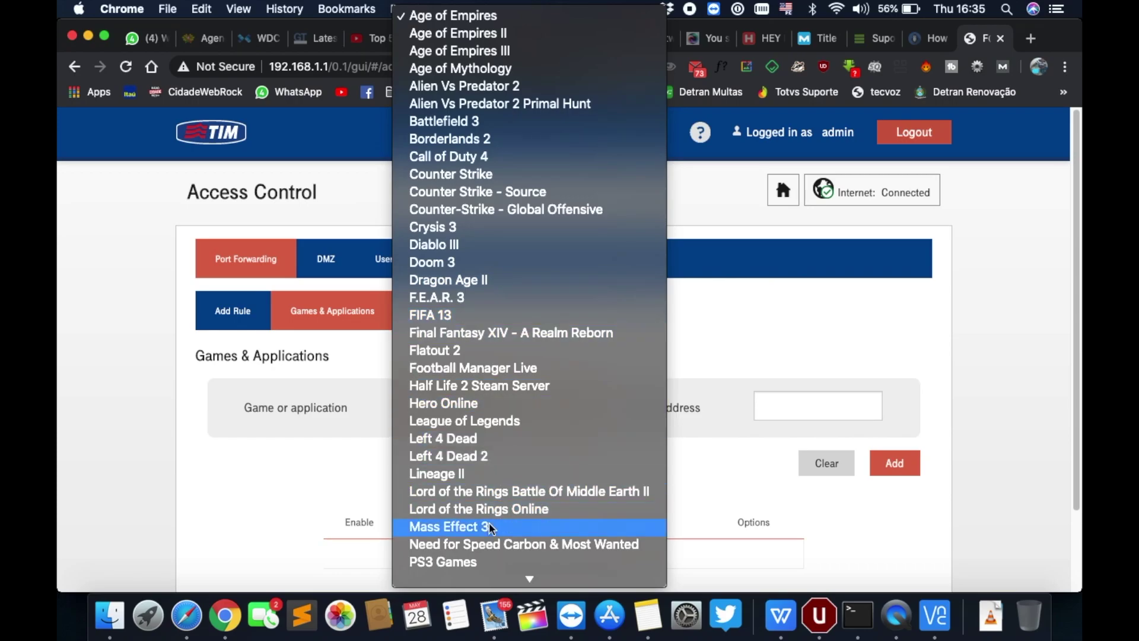
pyautogui.scroll(-1, 490, 526)
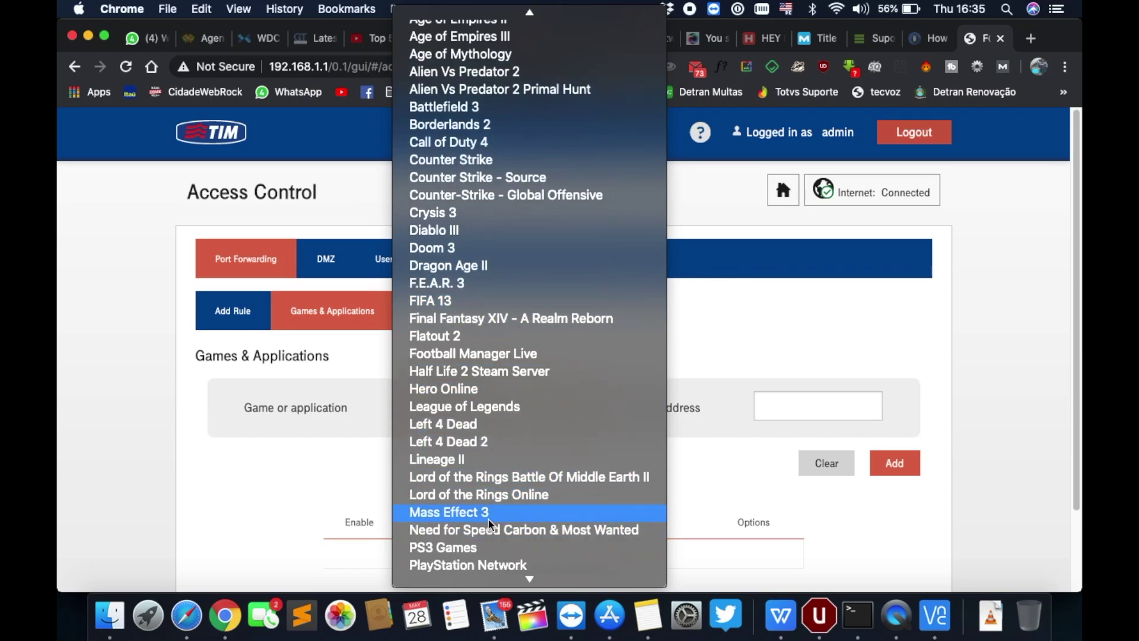
pyautogui.click(508, 159)
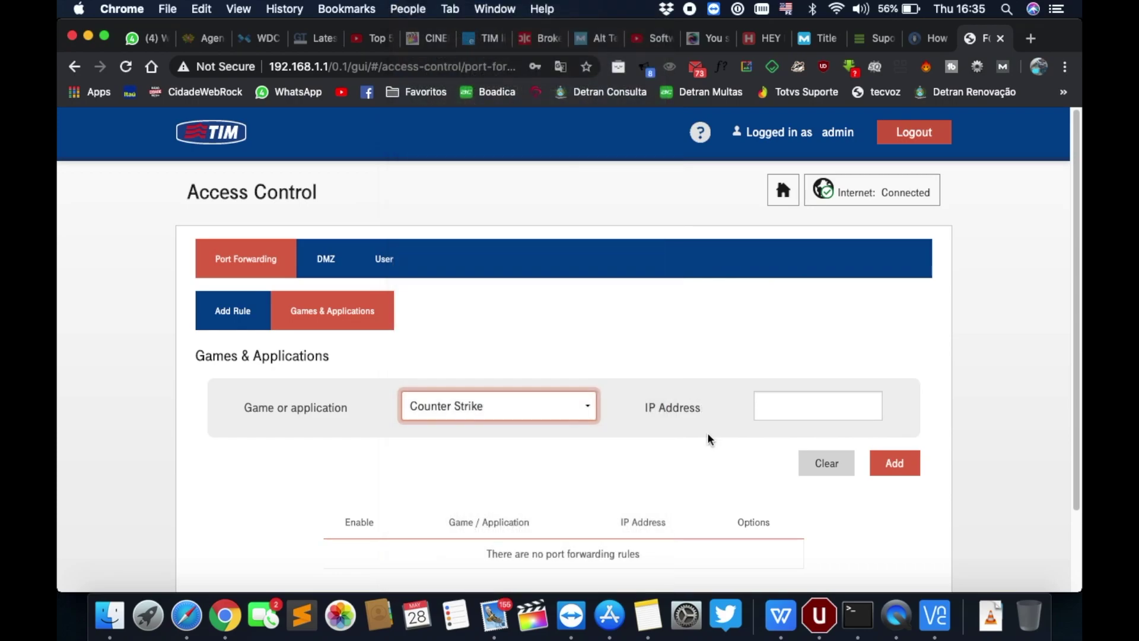
pyautogui.click(833, 402)
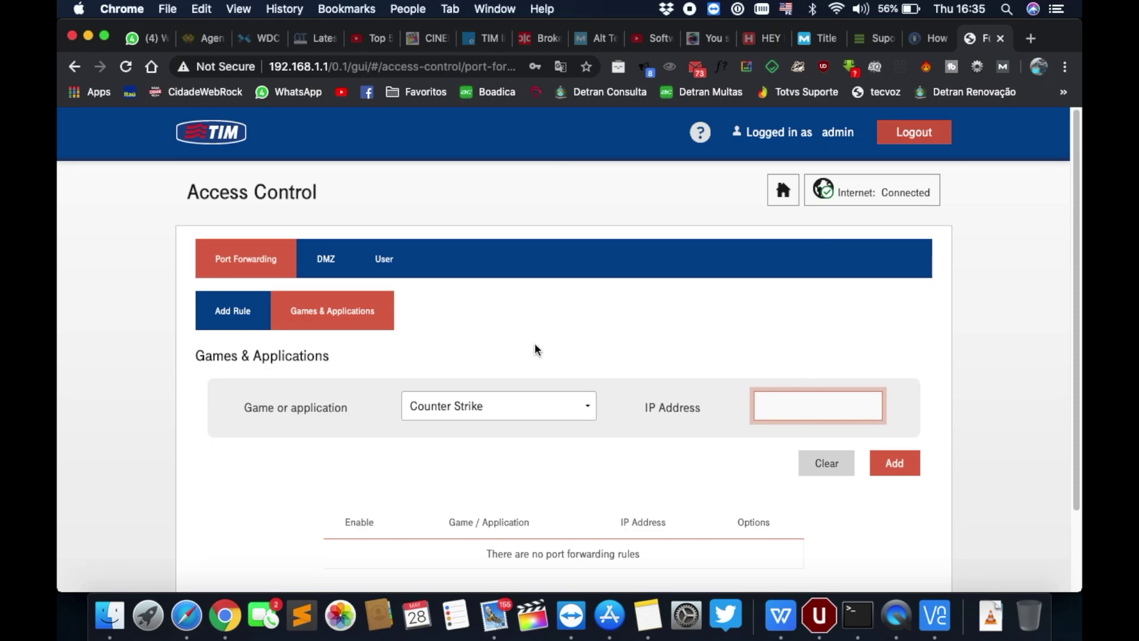
# - Switch to the User settings, discard the unsaved Counter Strike preset, and look over the username and password change fields
pyautogui.click(377, 272)
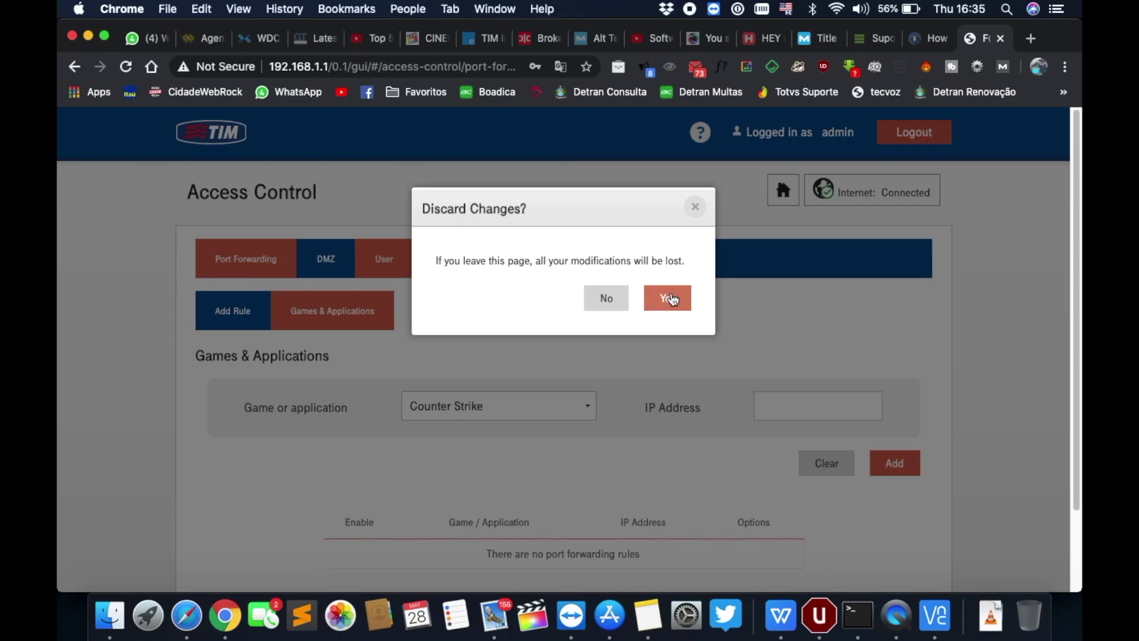
pyautogui.click(666, 297)
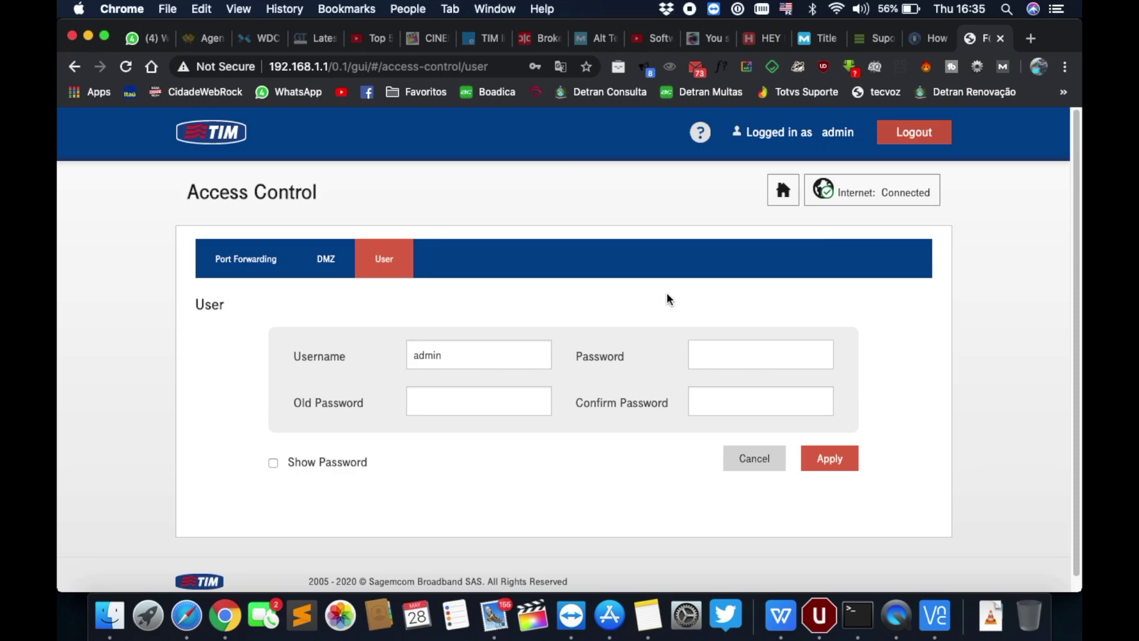
pyautogui.click(492, 356)
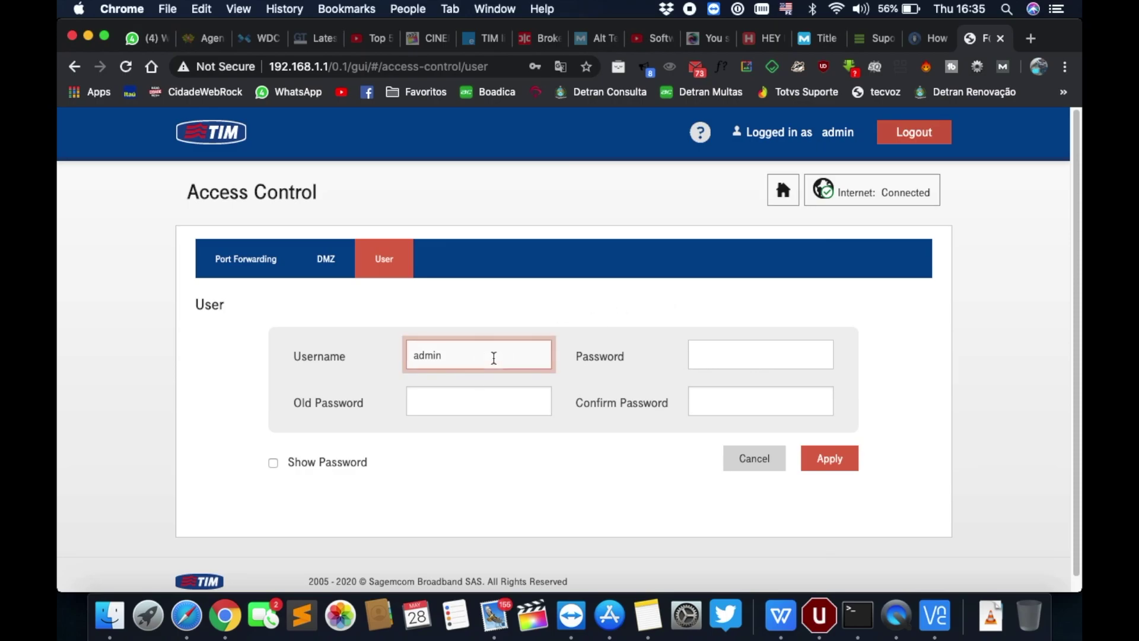
pyautogui.click(755, 354)
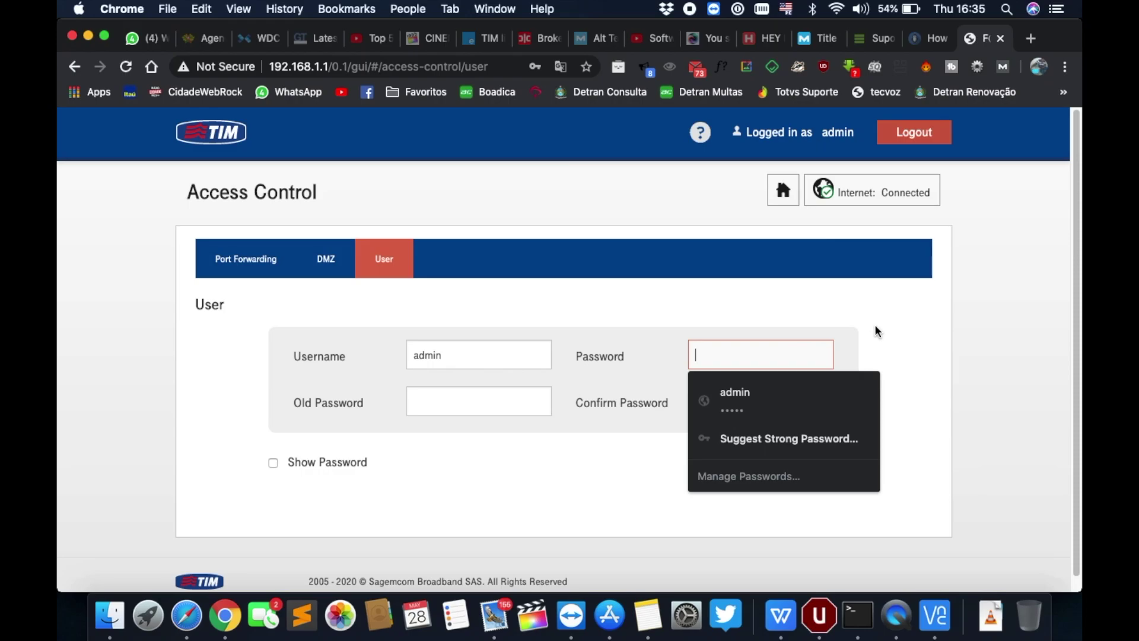
pyautogui.click(501, 393)
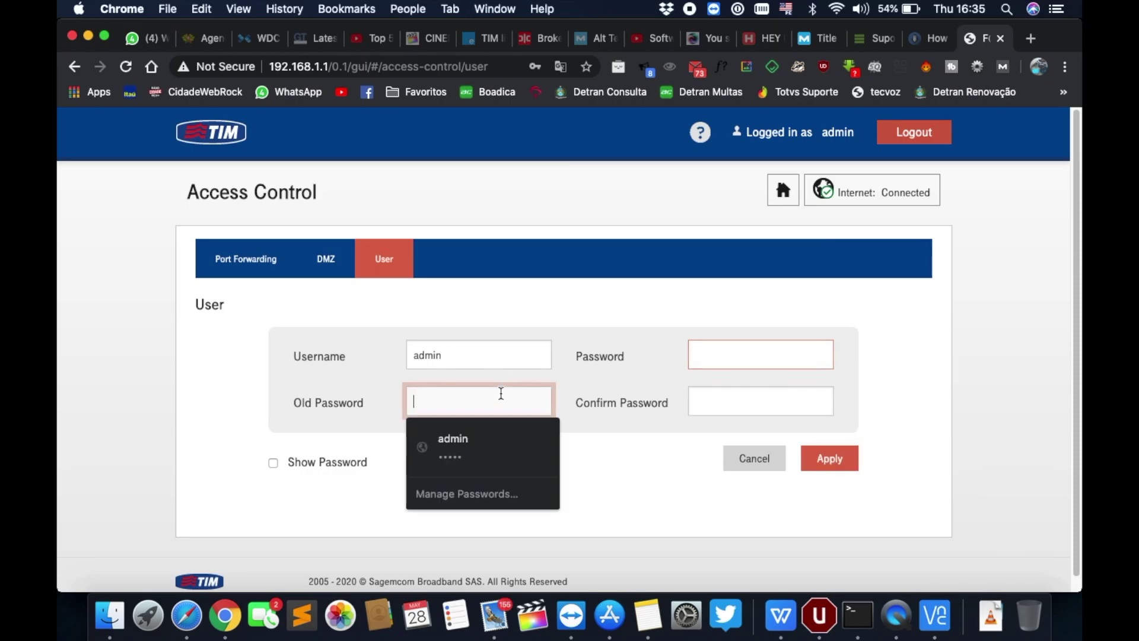
pyautogui.click(796, 393)
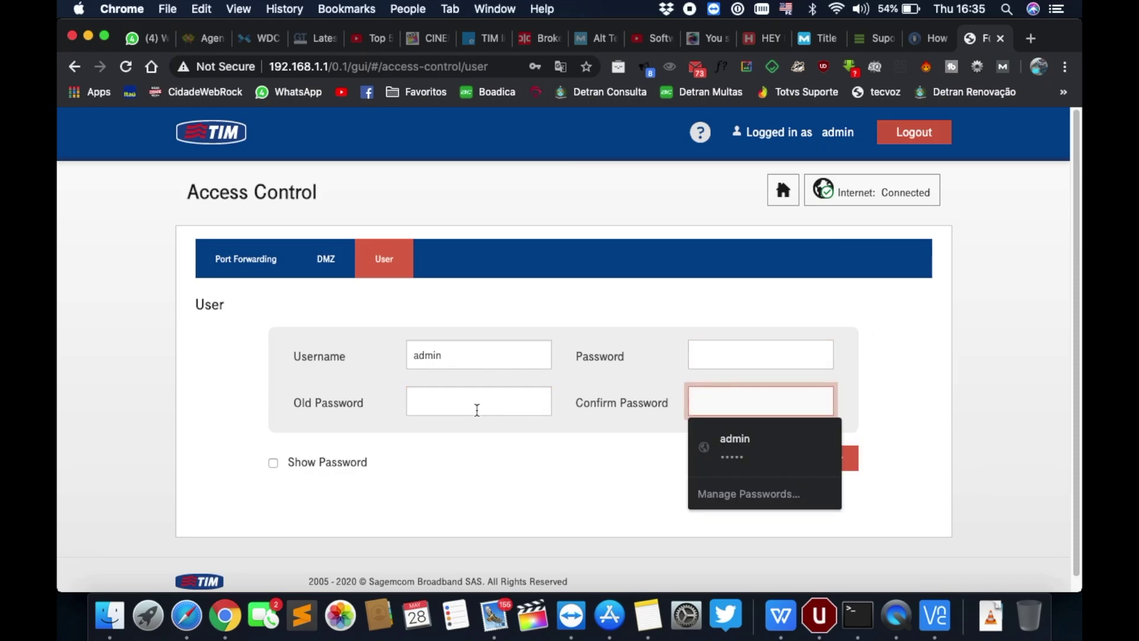
pyautogui.click(472, 400)
pyautogui.click(696, 346)
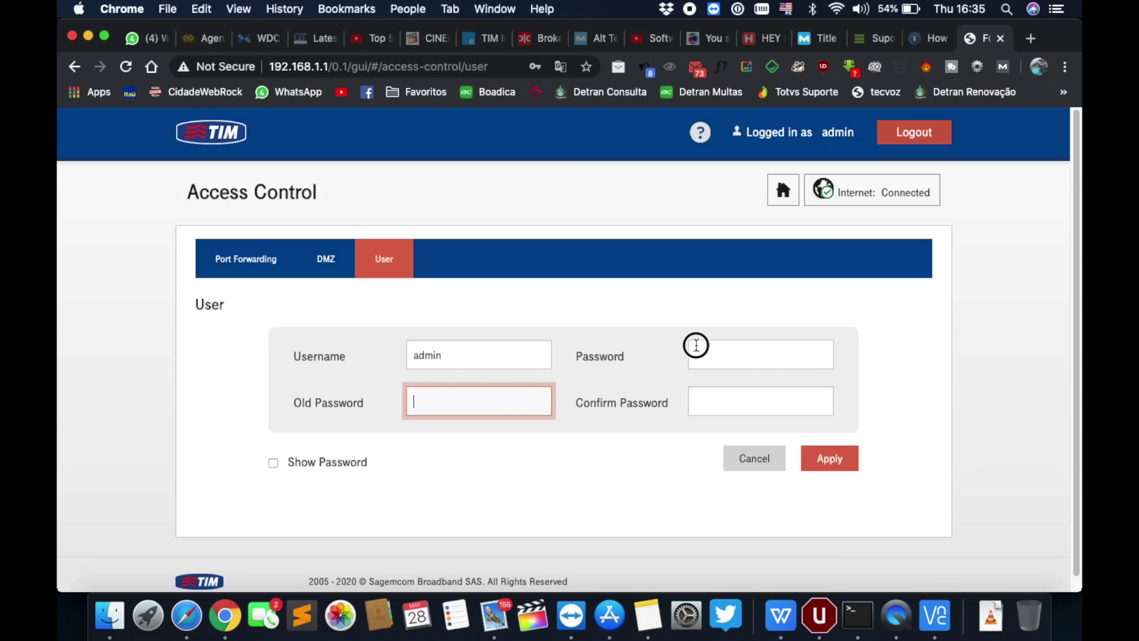
pyautogui.click(630, 408)
pyautogui.click(742, 401)
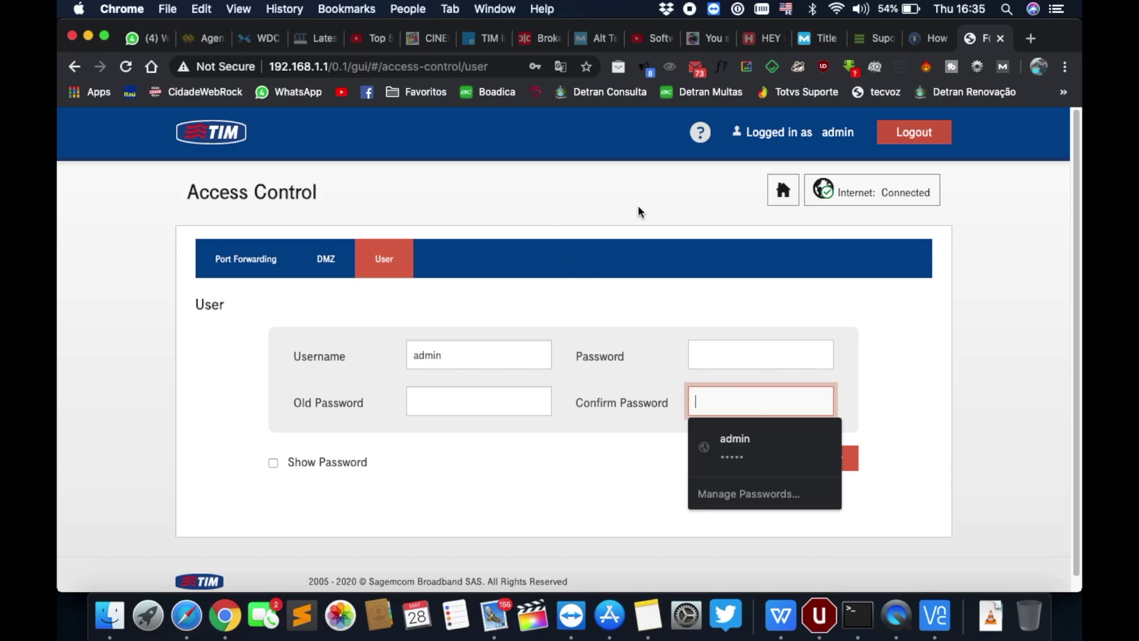
# - Open the Internet Connectivity settings from the home page and examine the IPv4 connection, addressing and DNS fields
pyautogui.click(231, 140)
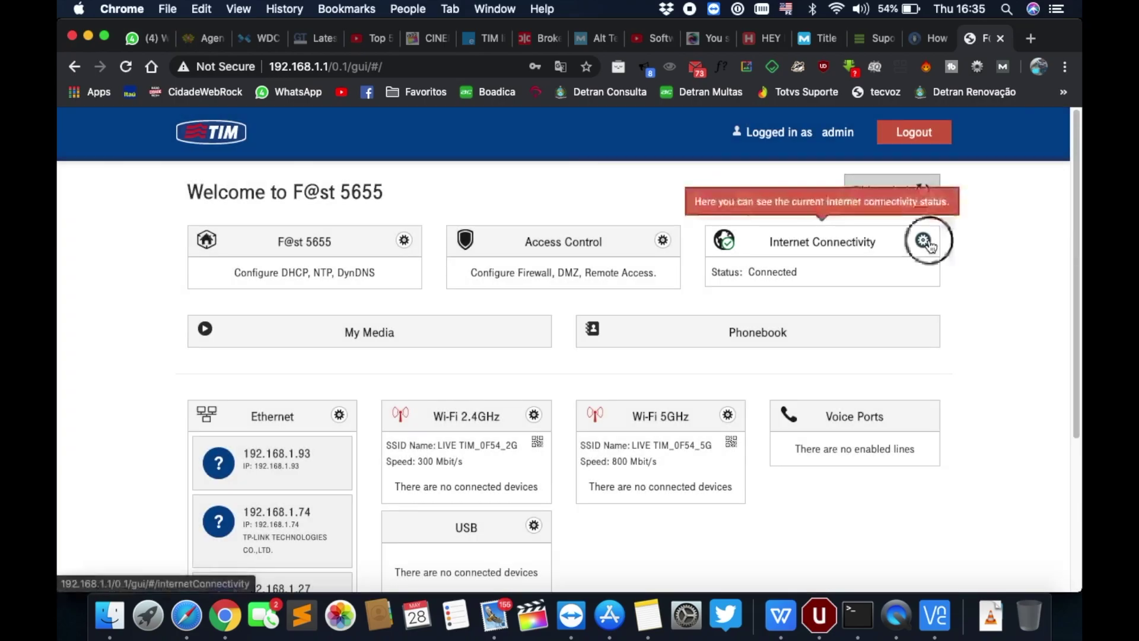
pyautogui.click(930, 245)
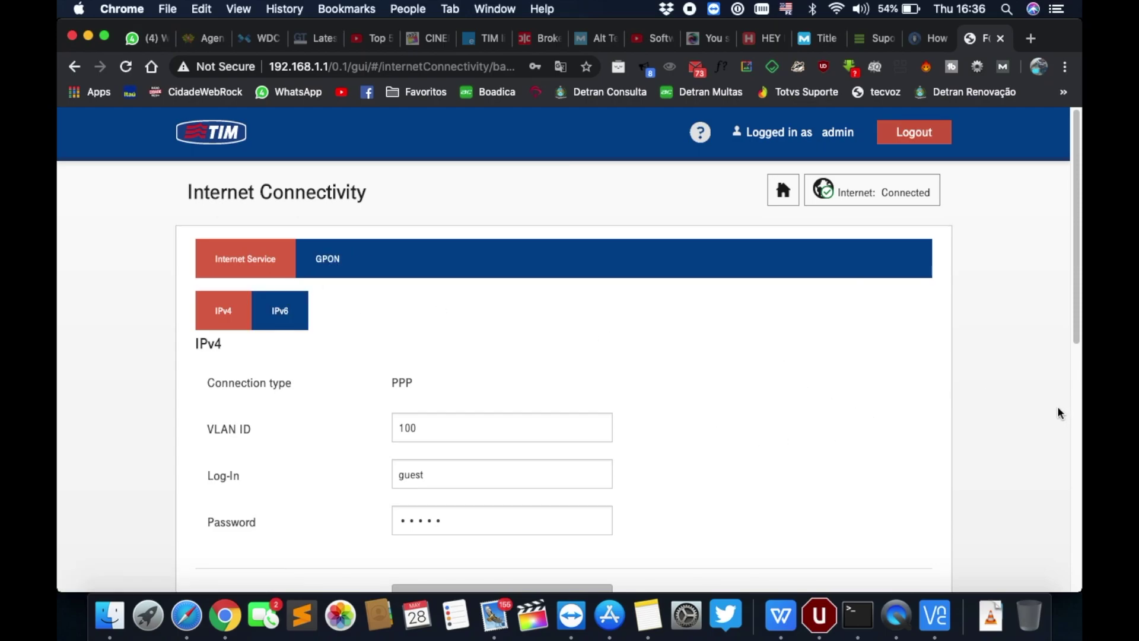
pyautogui.scroll(-1, 1059, 413)
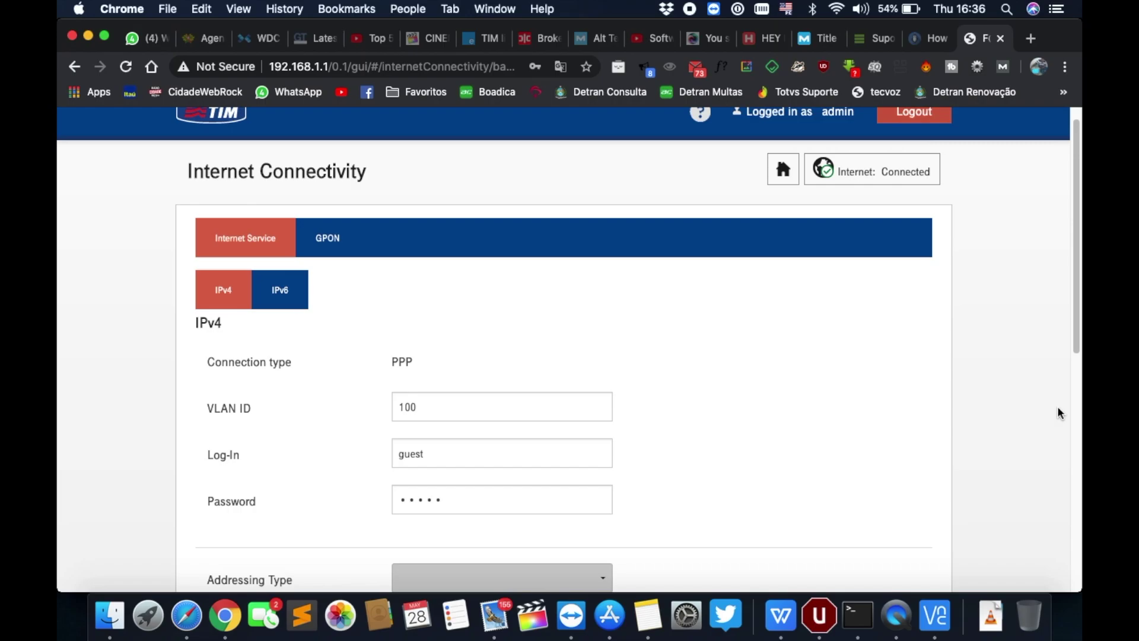
pyautogui.scroll(-5, 1022, 426)
pyautogui.scroll(6, 1021, 425)
pyautogui.scroll(-5, 1021, 432)
pyautogui.scroll(2, 1021, 432)
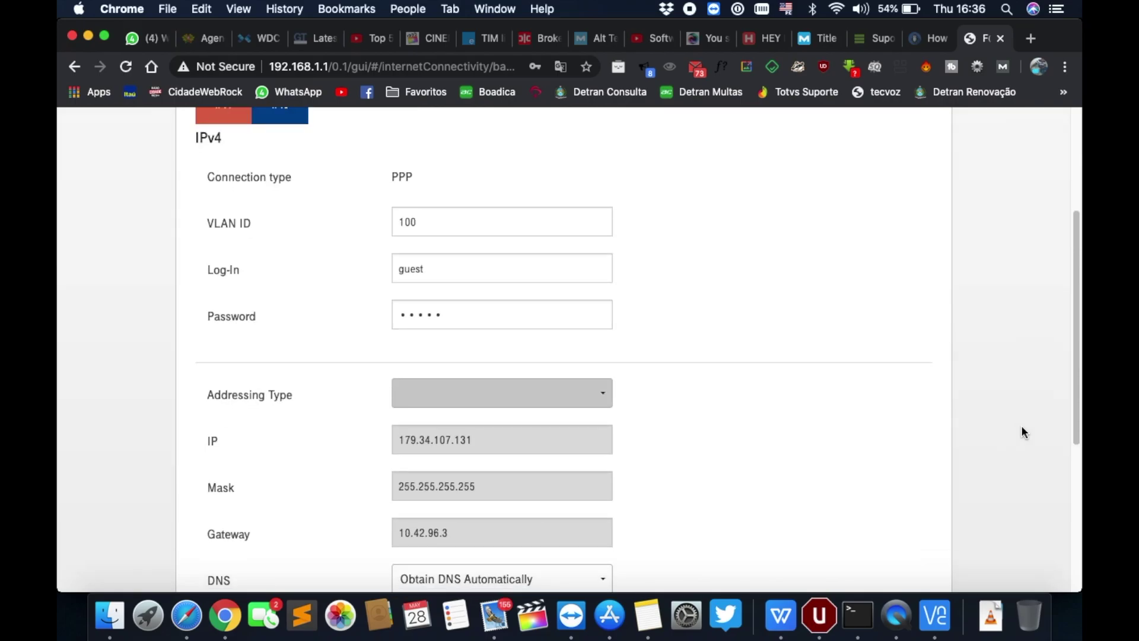
pyautogui.scroll(-1, 1021, 426)
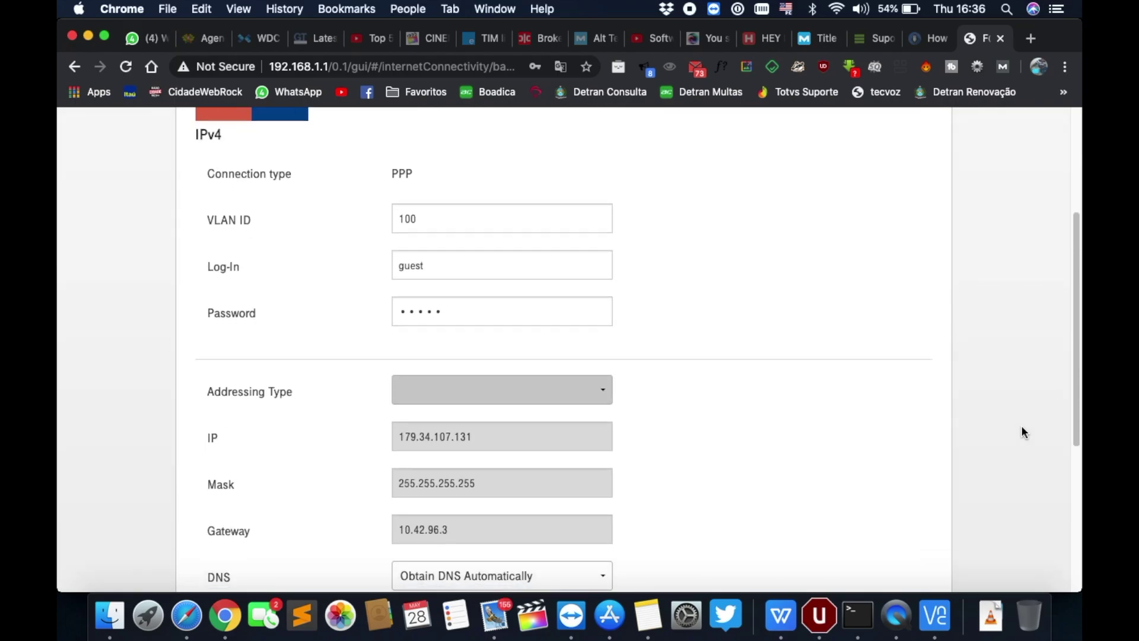
pyautogui.scroll(-2, 1020, 433)
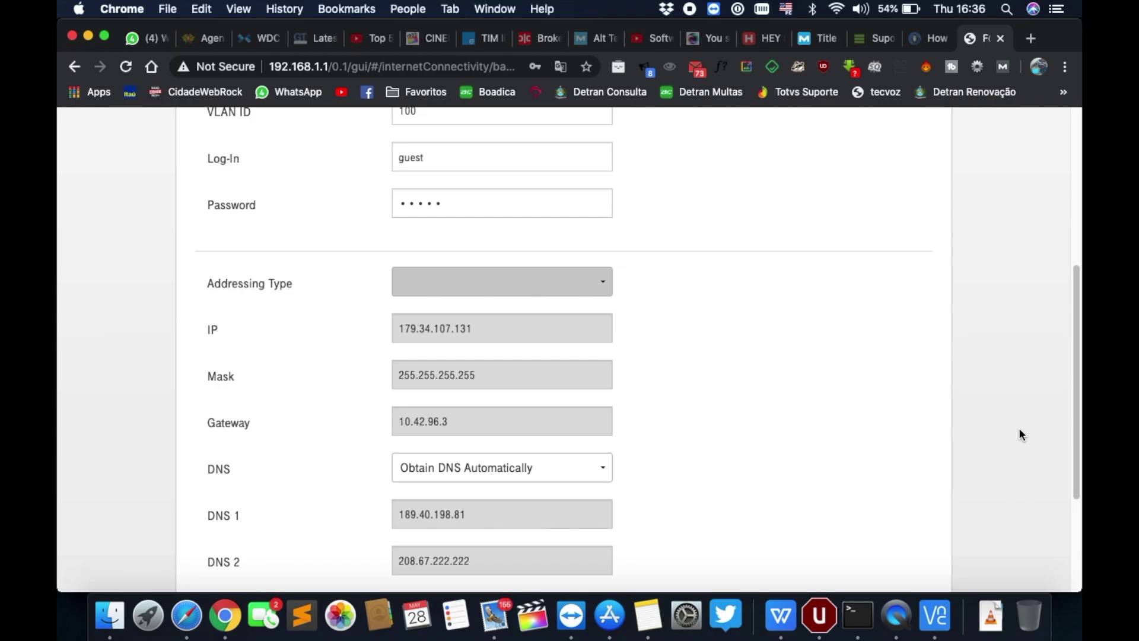
pyautogui.scroll(-1, 1019, 430)
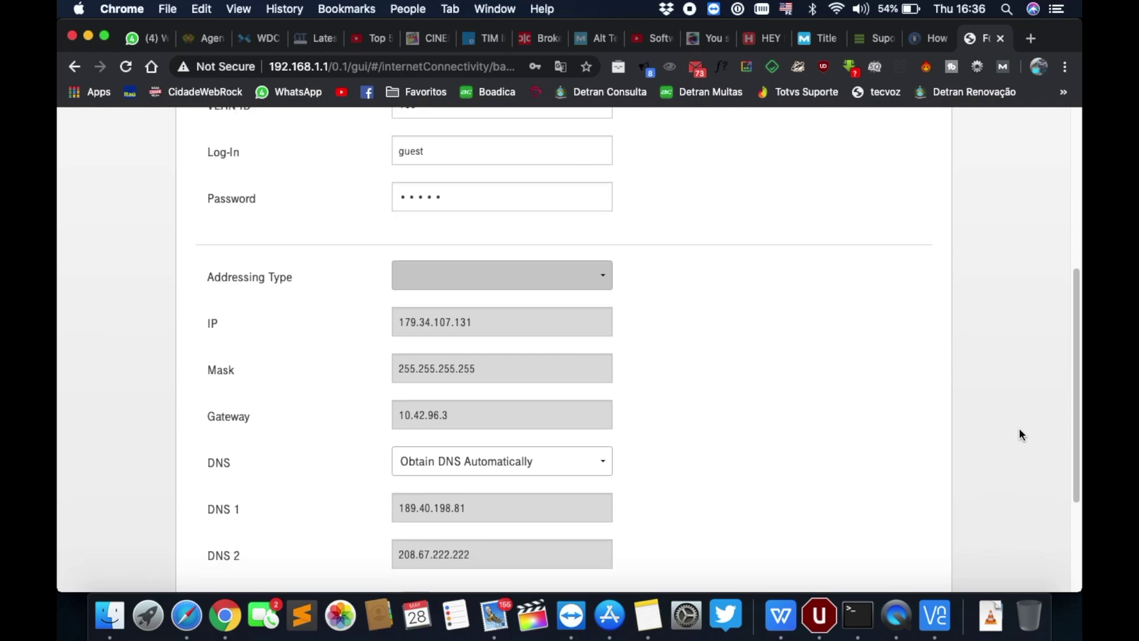
pyautogui.scroll(-1, 1019, 433)
pyautogui.scroll(6, 1019, 434)
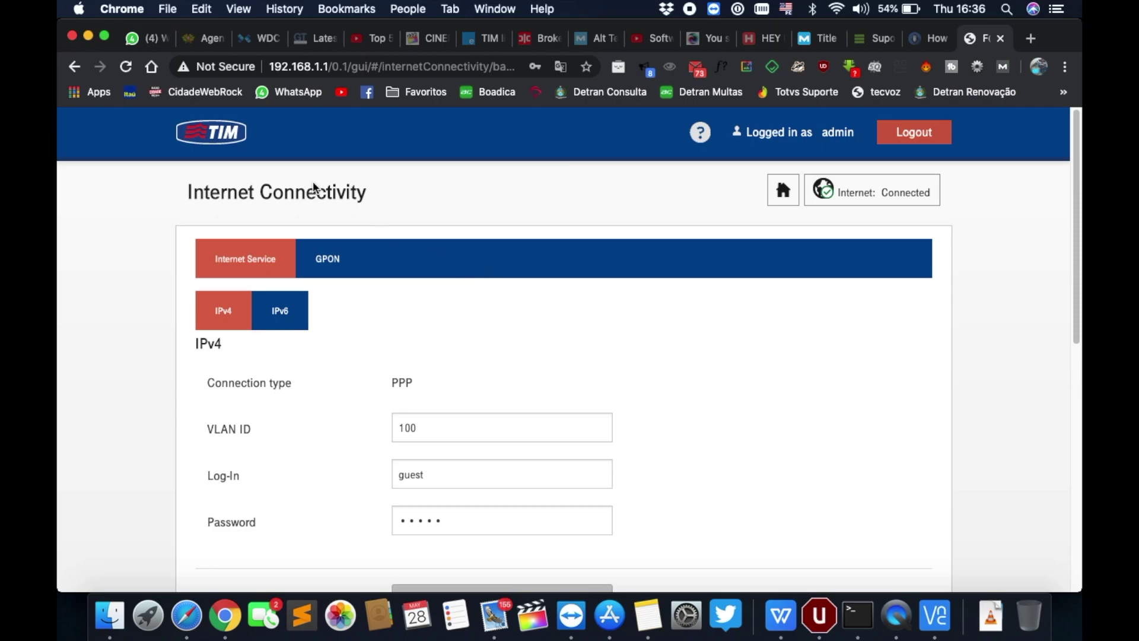
# - Look over the home page's connected devices, briefly open the F@st 5655 device information, and return to the home page
pyautogui.click(232, 135)
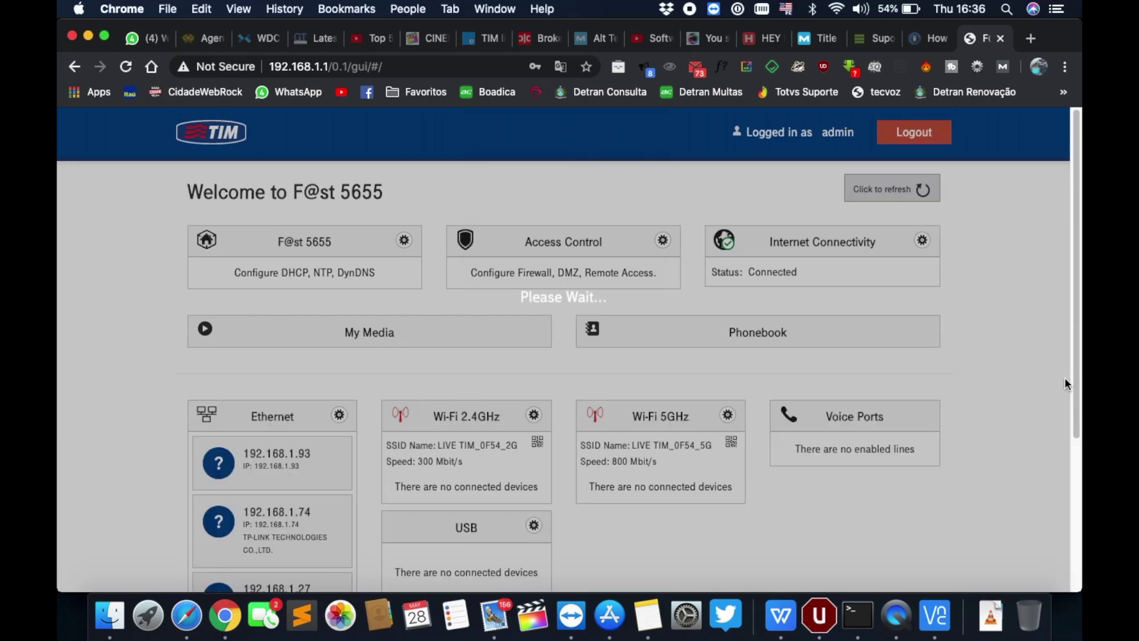
pyautogui.scroll(-3, 1064, 378)
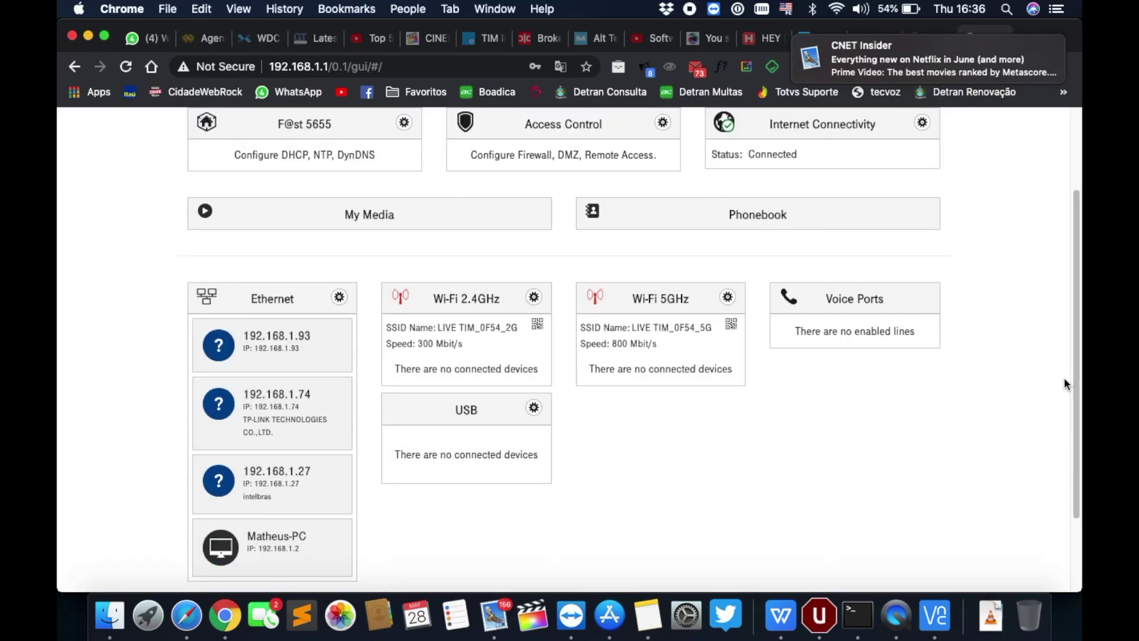
pyautogui.scroll(-2, 1061, 378)
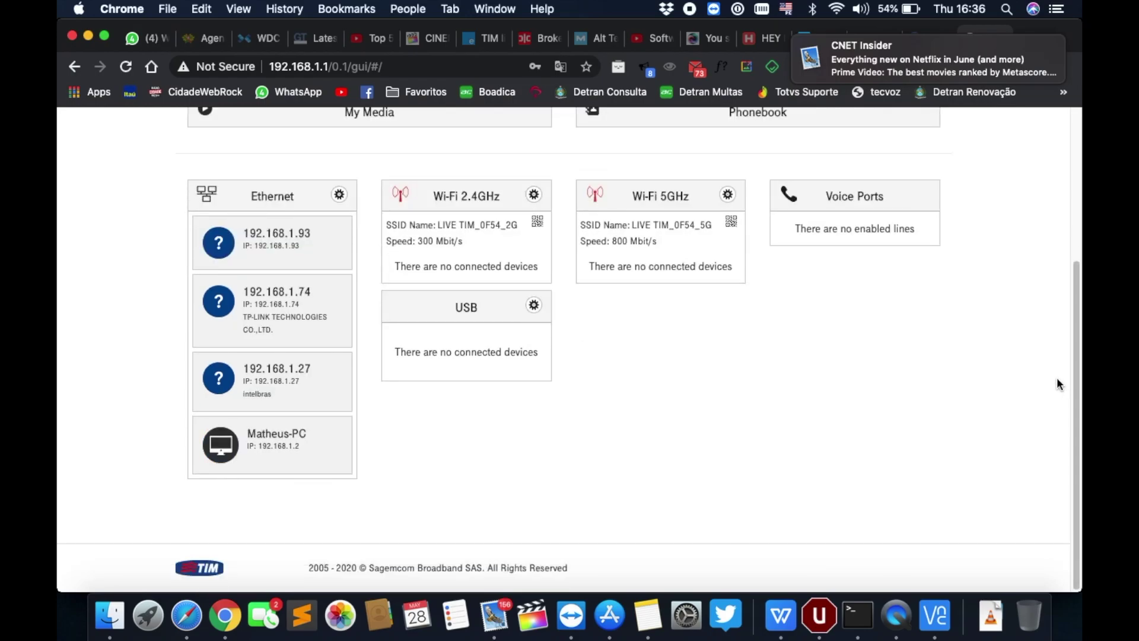
pyautogui.scroll(3, 1059, 384)
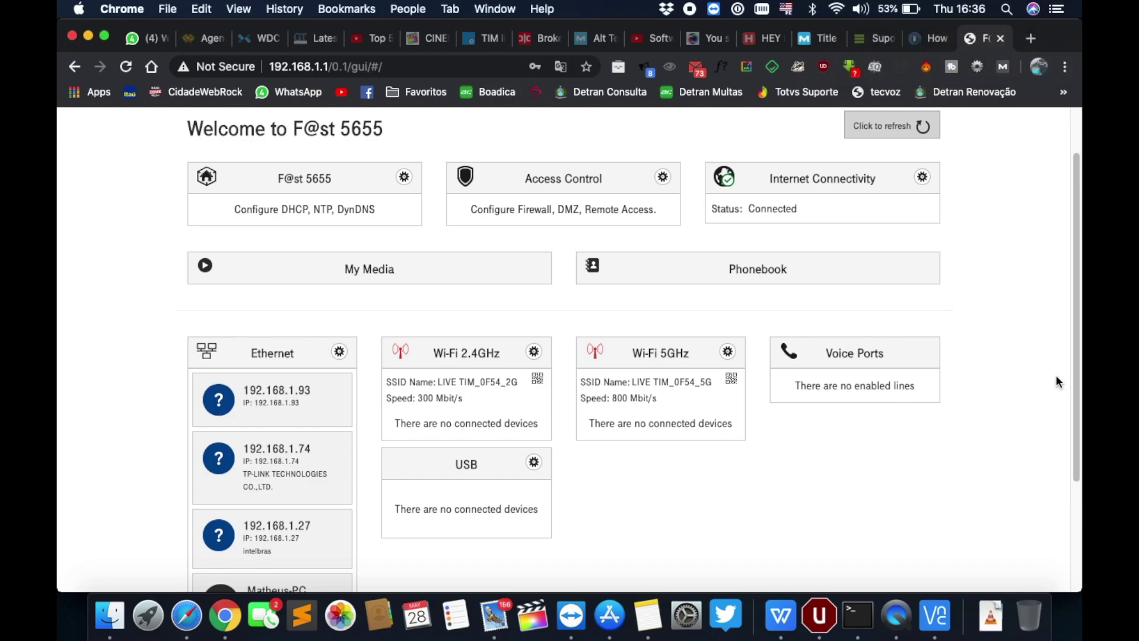
pyautogui.click(407, 178)
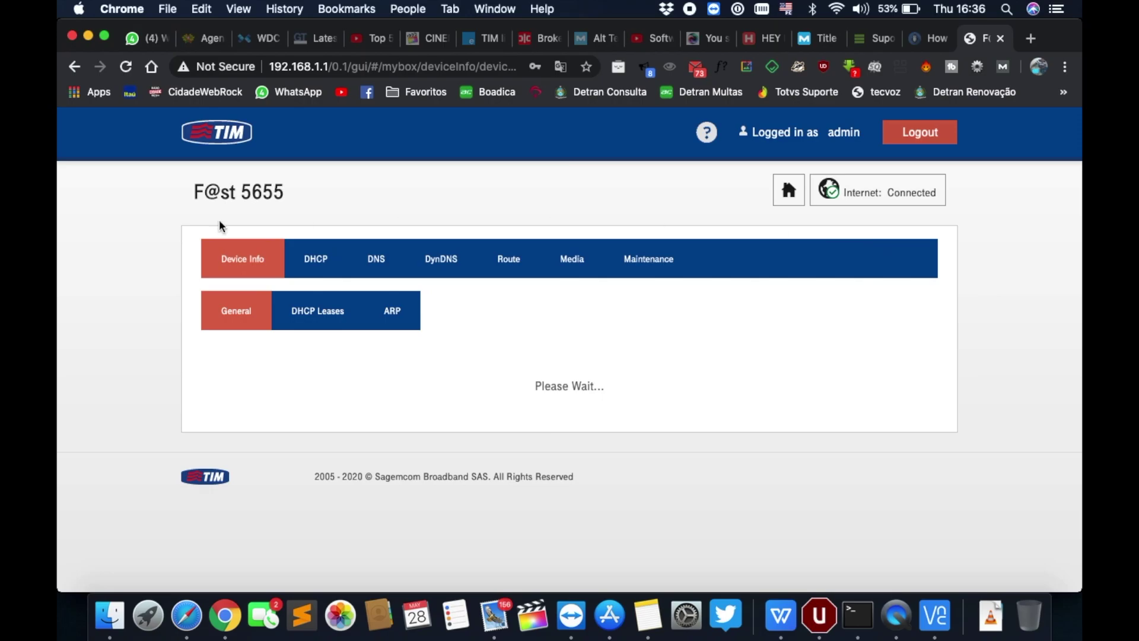
pyautogui.click(233, 134)
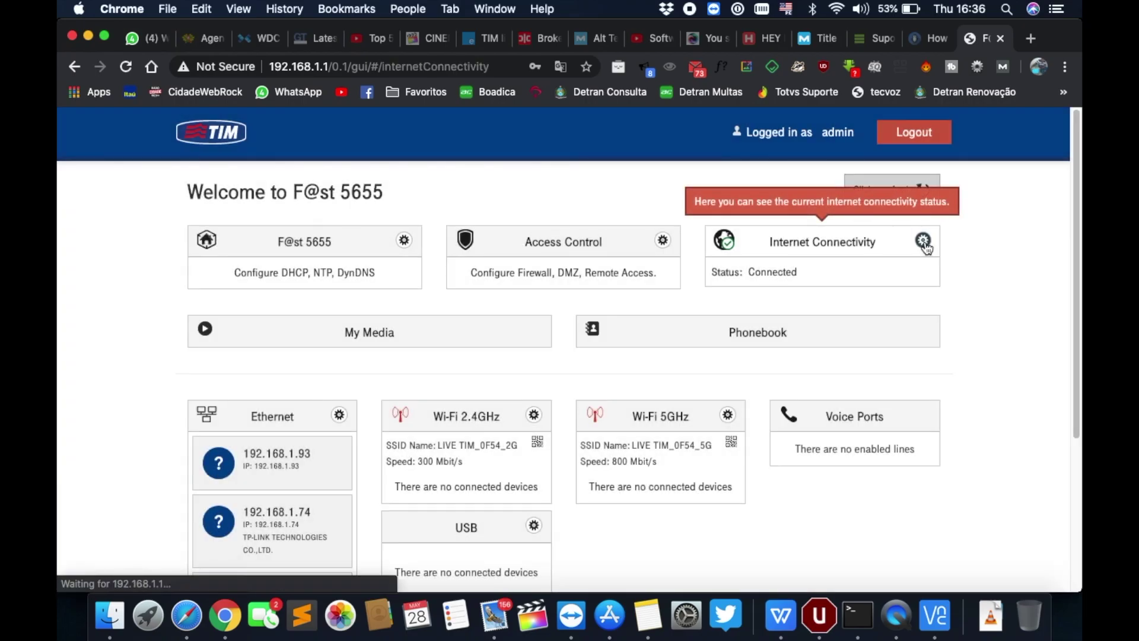
# - Reopen the Internet Connectivity settings and review the IPv4 and IPv6 configurations of the internet service
pyautogui.click(925, 245)
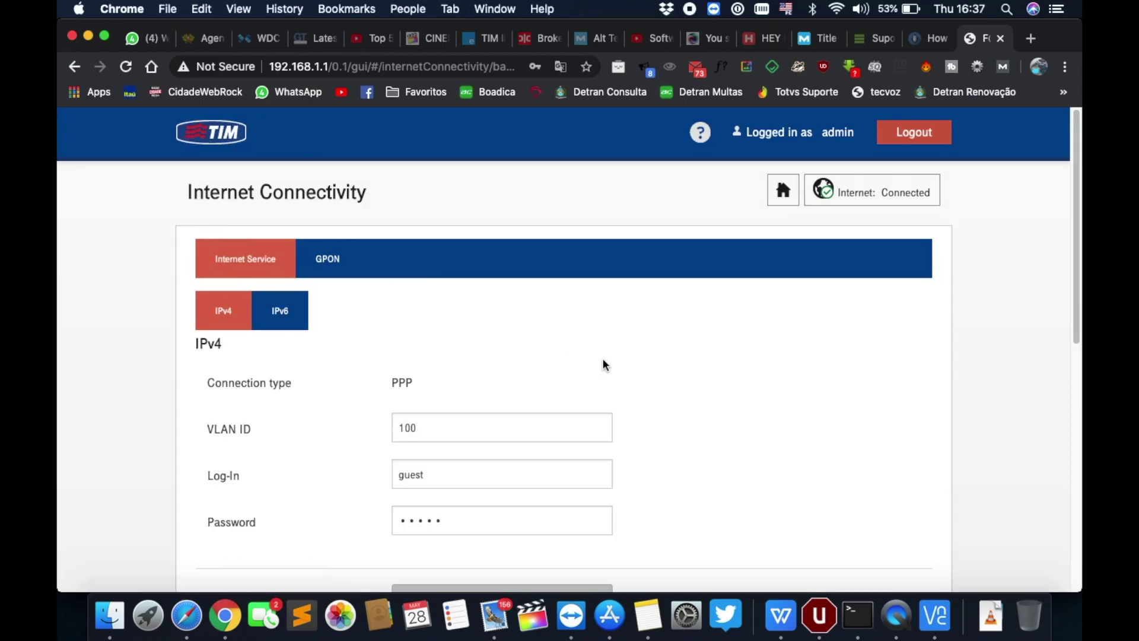
pyautogui.scroll(-6, 602, 362)
pyautogui.scroll(-5, 601, 360)
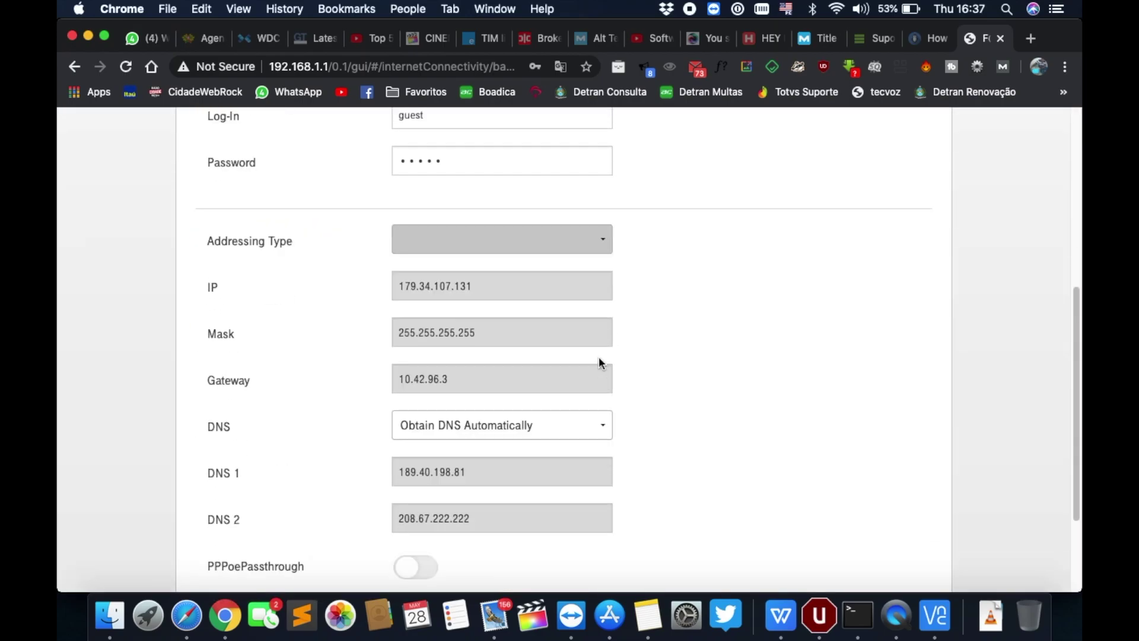
pyautogui.scroll(11, 601, 360)
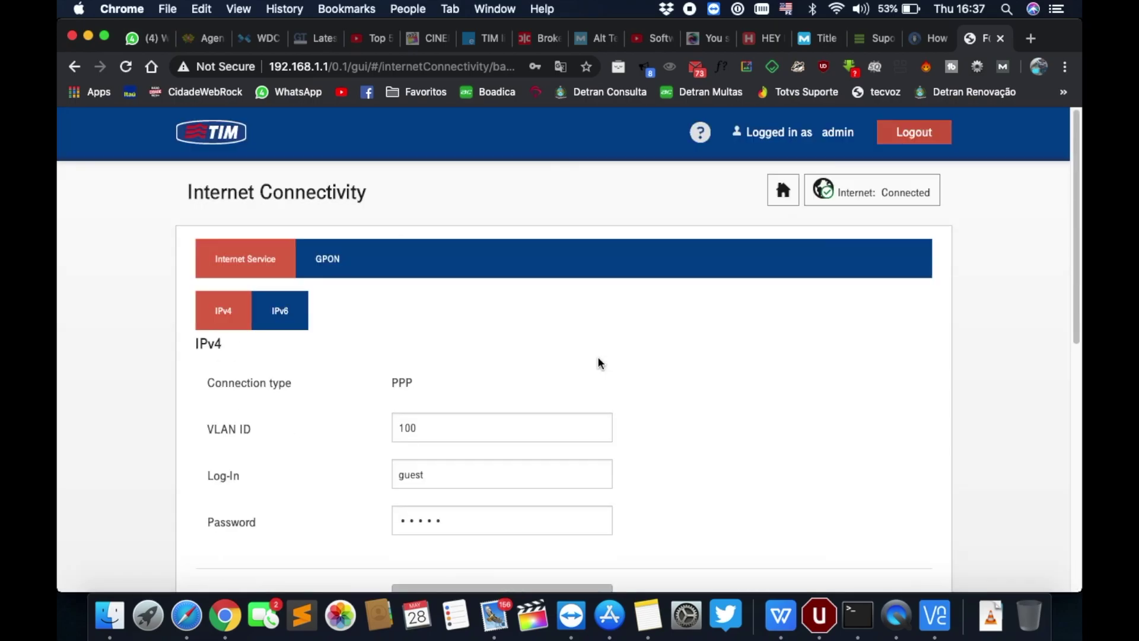
pyautogui.click(275, 322)
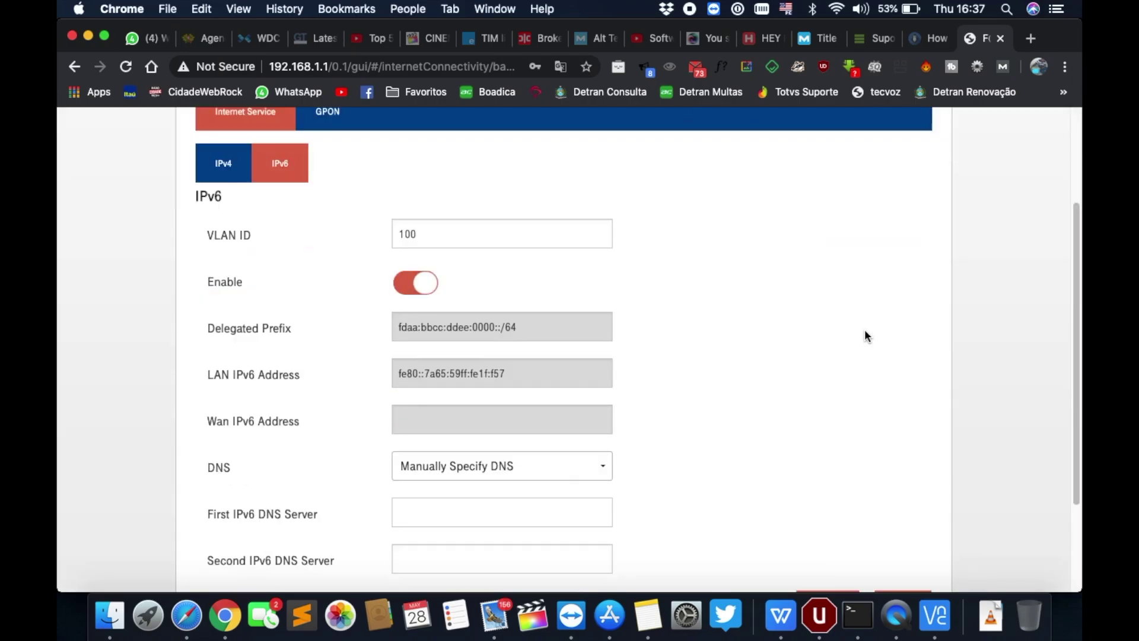
# - Examine the GPON page's optical link status, module power and temperature readings
pyautogui.click(308, 257)
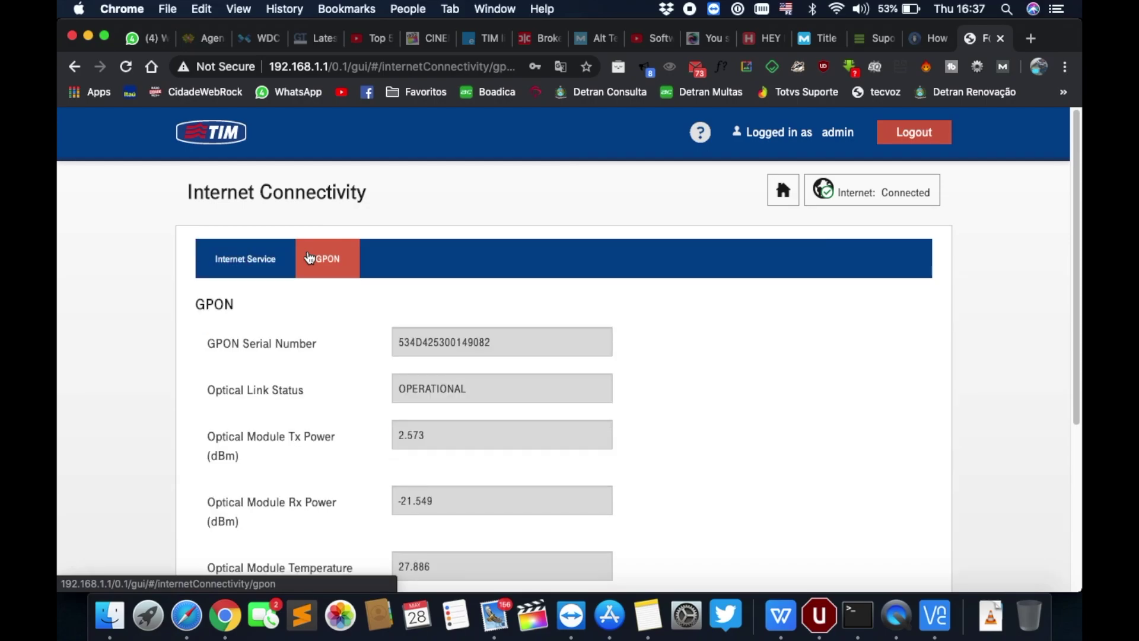
pyautogui.scroll(-3, 326, 321)
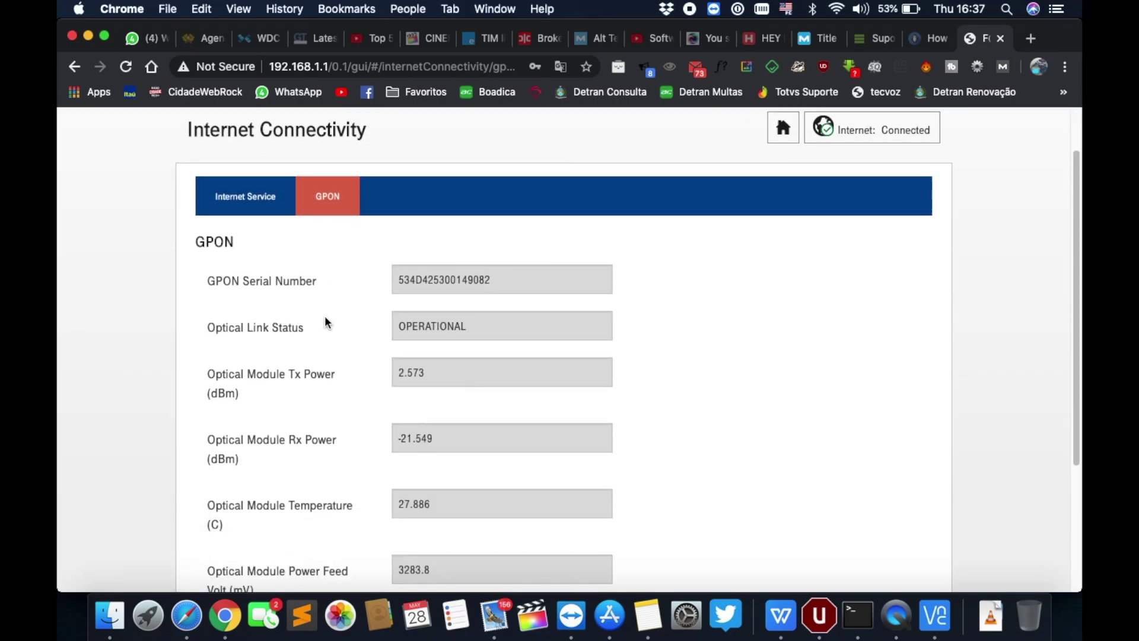
pyautogui.scroll(-5, 324, 318)
pyautogui.scroll(6, 323, 317)
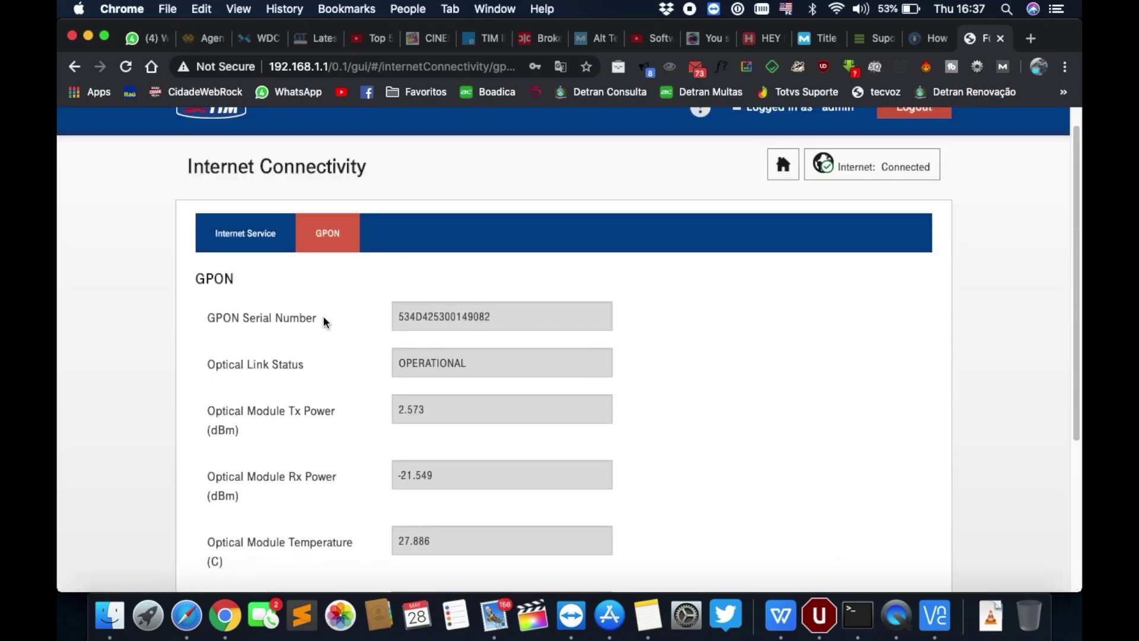
pyautogui.scroll(1, 324, 321)
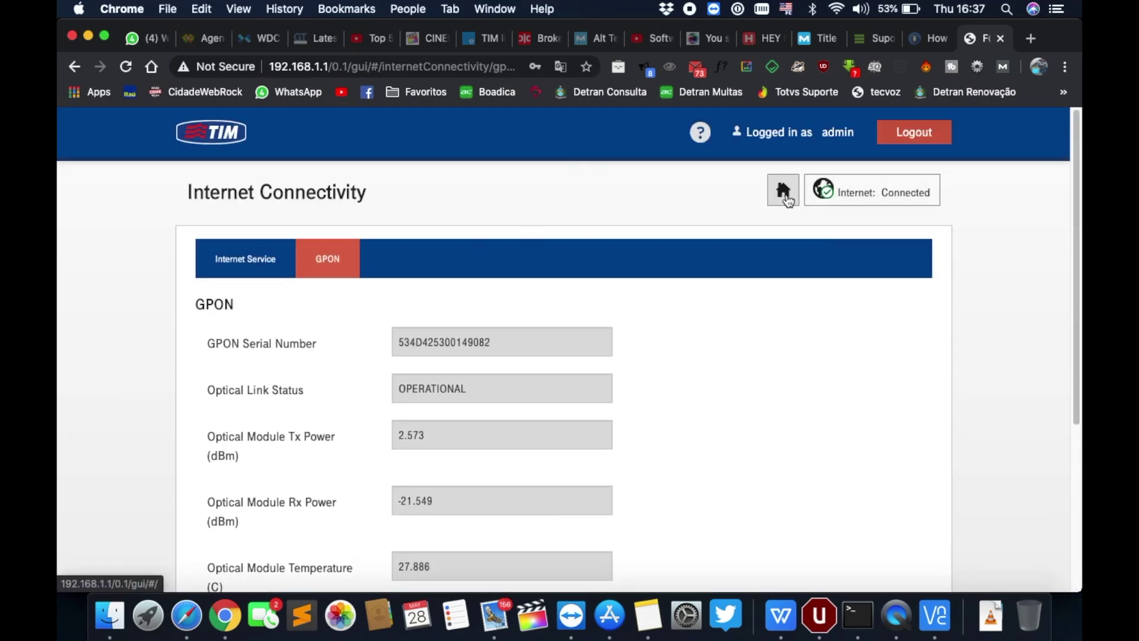
# - Return to the home page and check the Wi-Fi 2.4GHz and Wi-Fi 5GHz network information
pyautogui.click(783, 196)
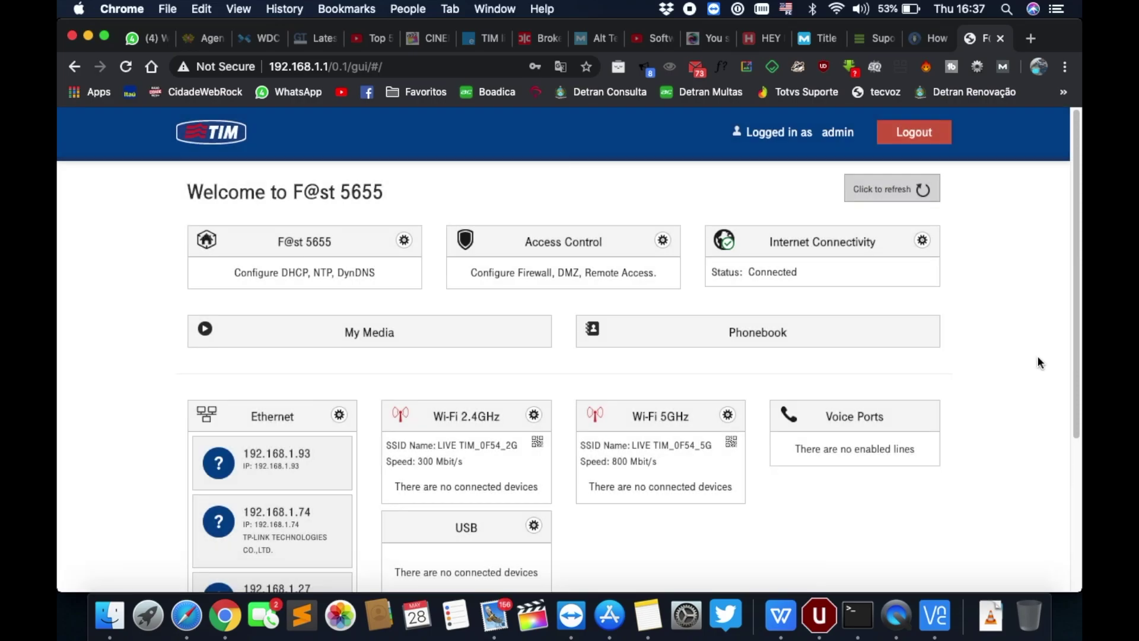
pyautogui.scroll(-5, 1032, 360)
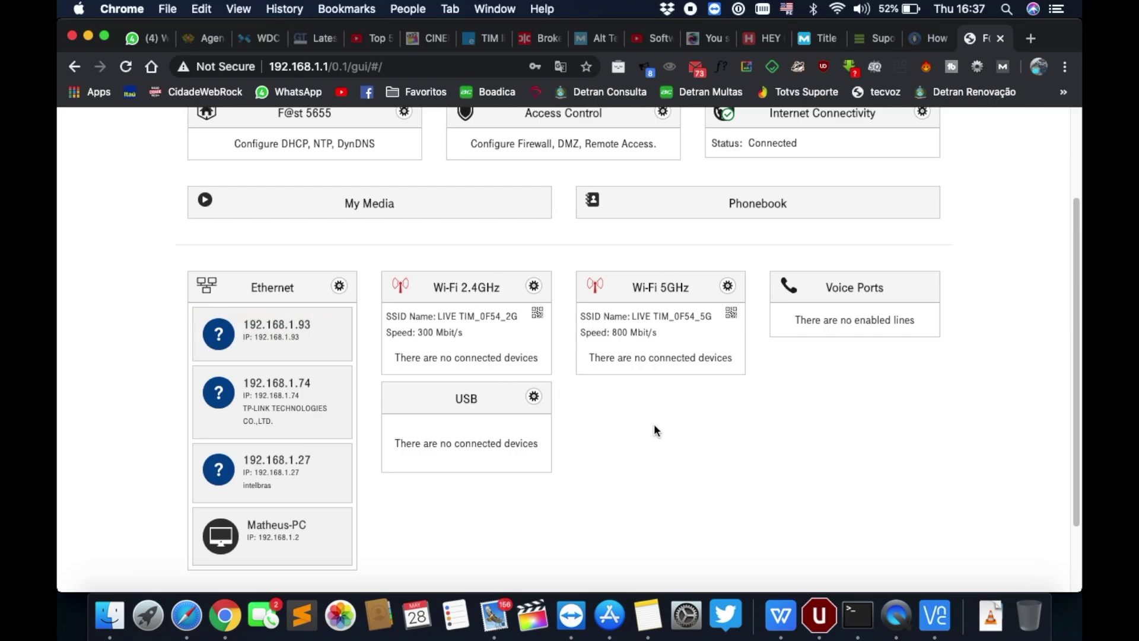
pyautogui.scroll(-3, 652, 425)
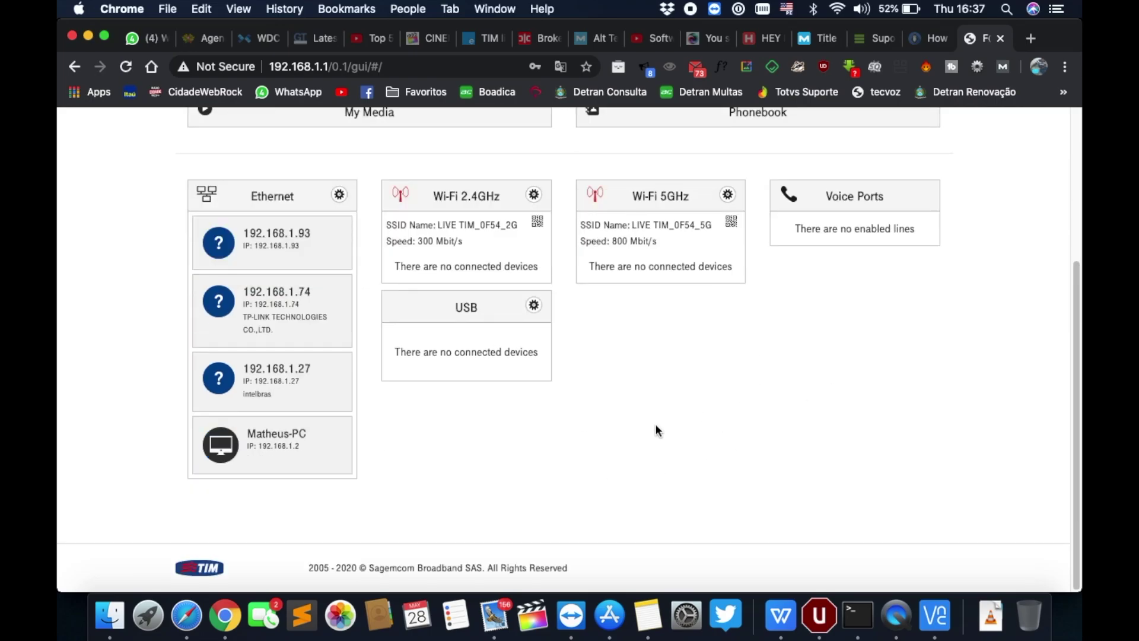
pyautogui.moveTo(523, 261)
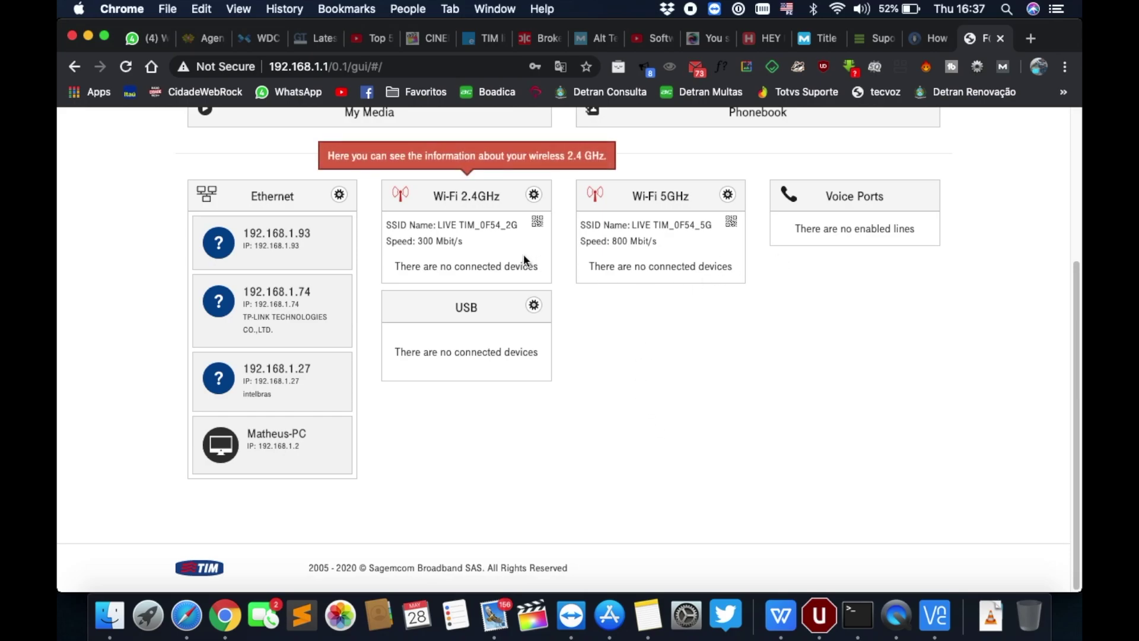
pyautogui.moveTo(653, 261)
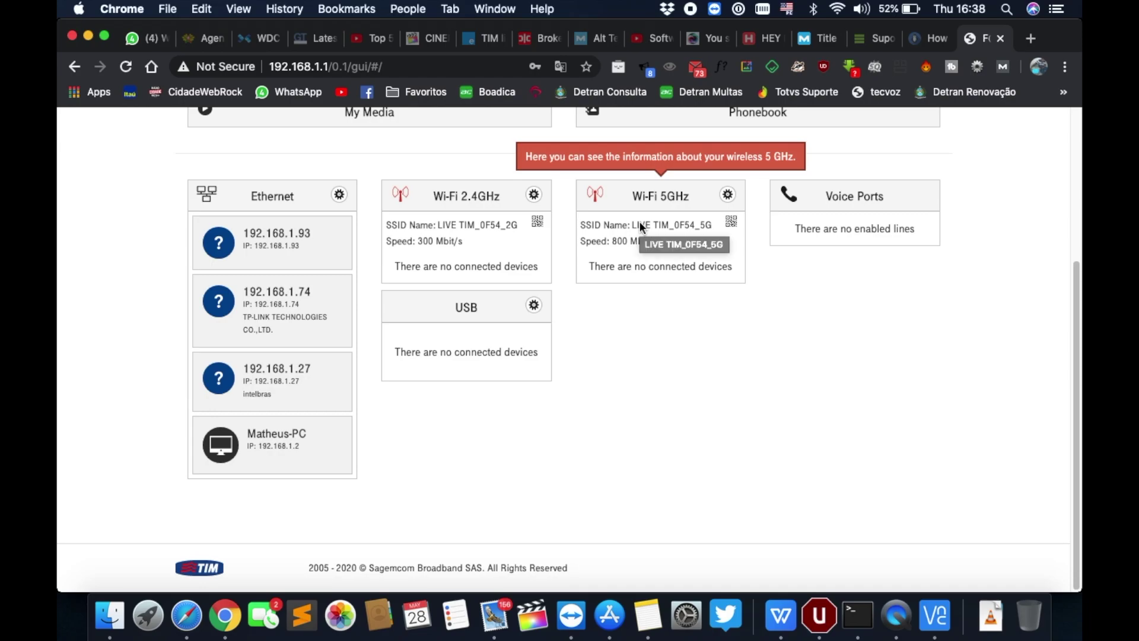
# - Check the Mac's list of available Wi-Fi networks, close it, and go back to the start of the router's home page
pyautogui.click(839, 11)
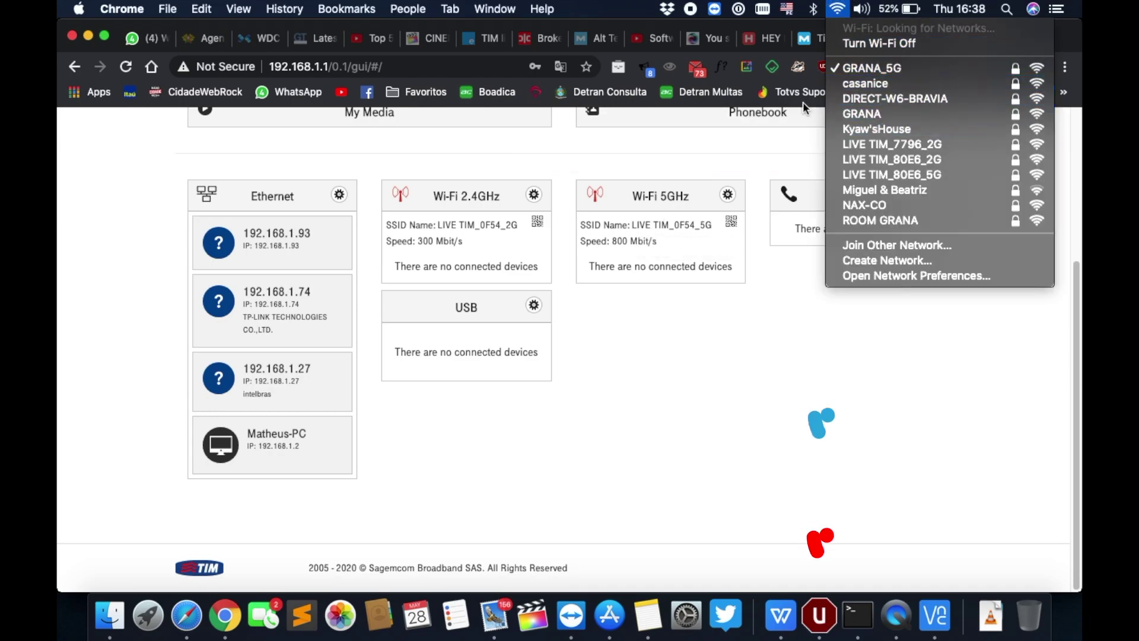
pyautogui.click(727, 450)
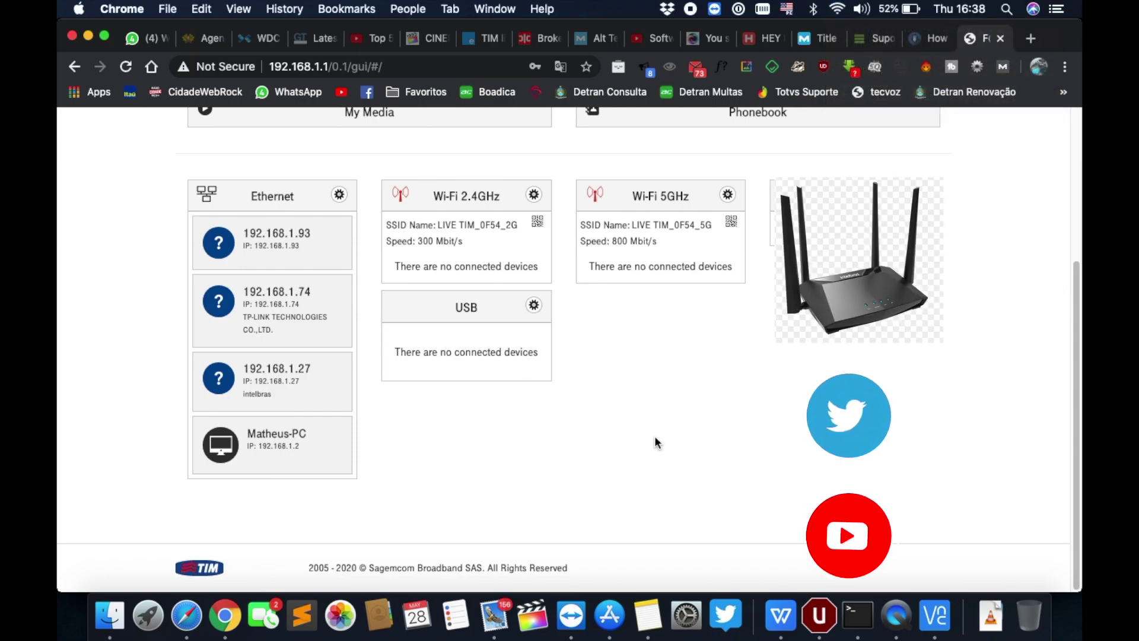
pyautogui.scroll(2, 653, 442)
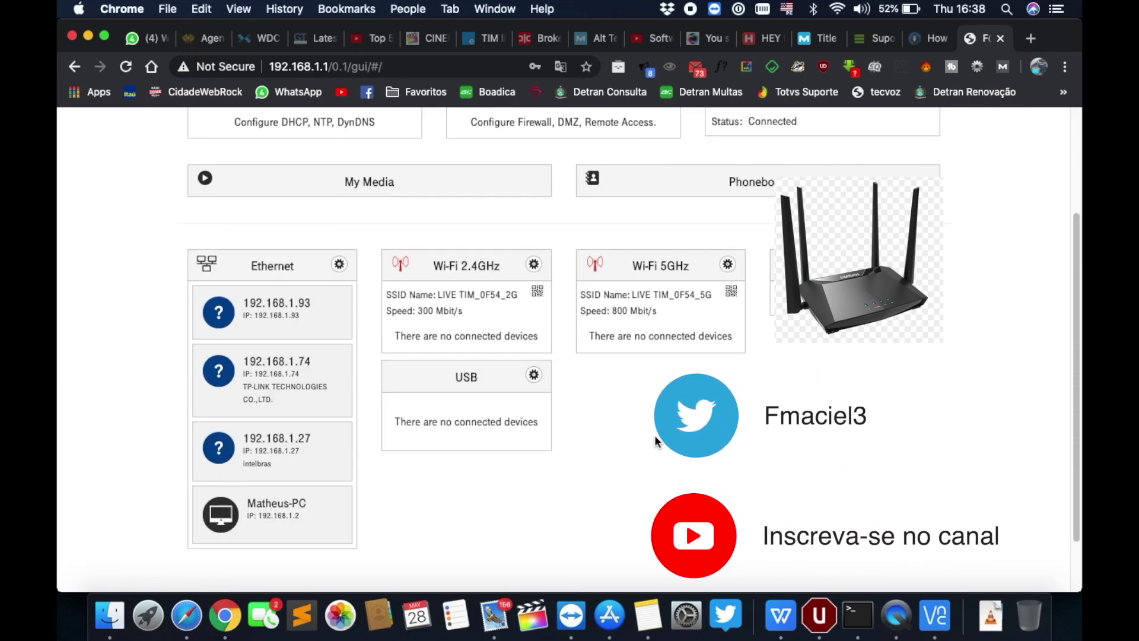
pyautogui.scroll(3, 653, 435)
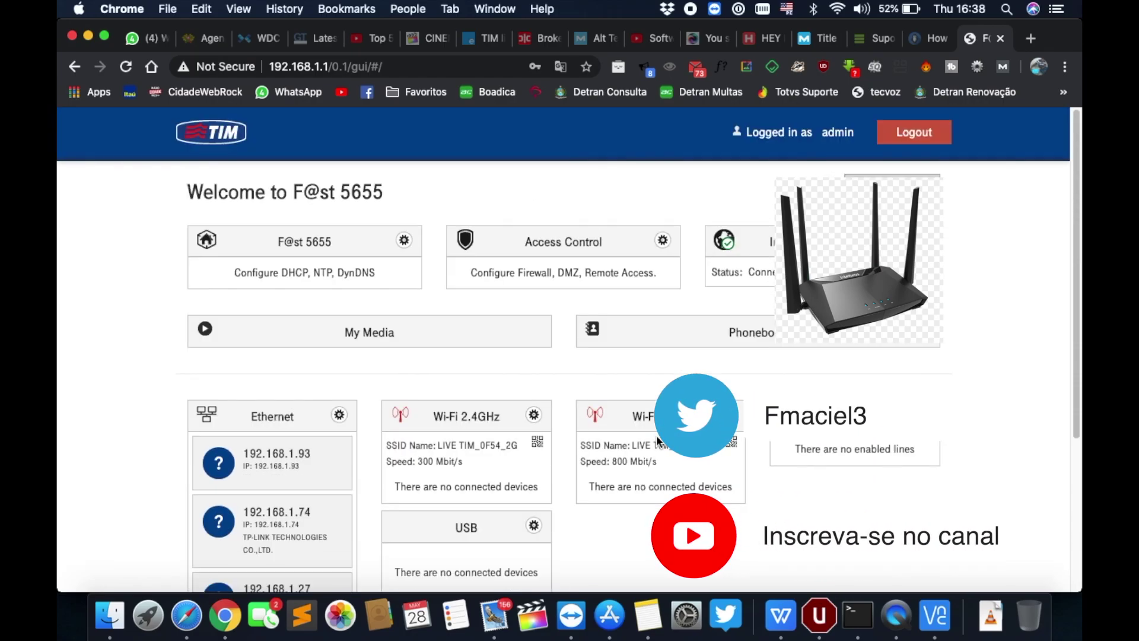